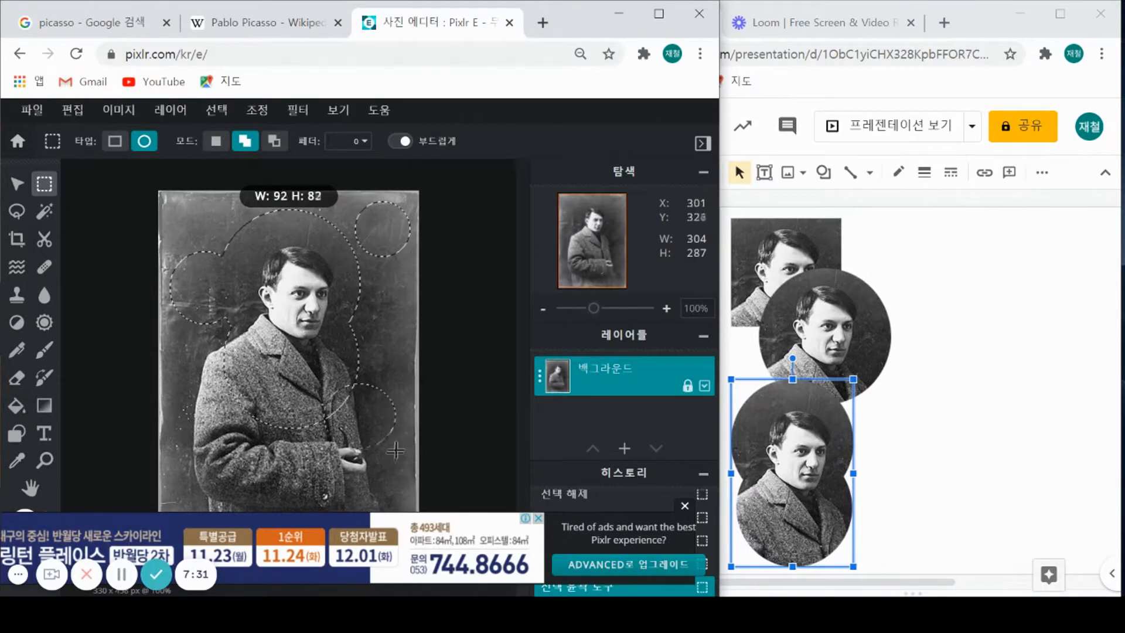
Copy the circular Picasso portrait selection and paste it onto the slide
key(ctrl+c)
click(1048, 306)
key(ctrl+v)
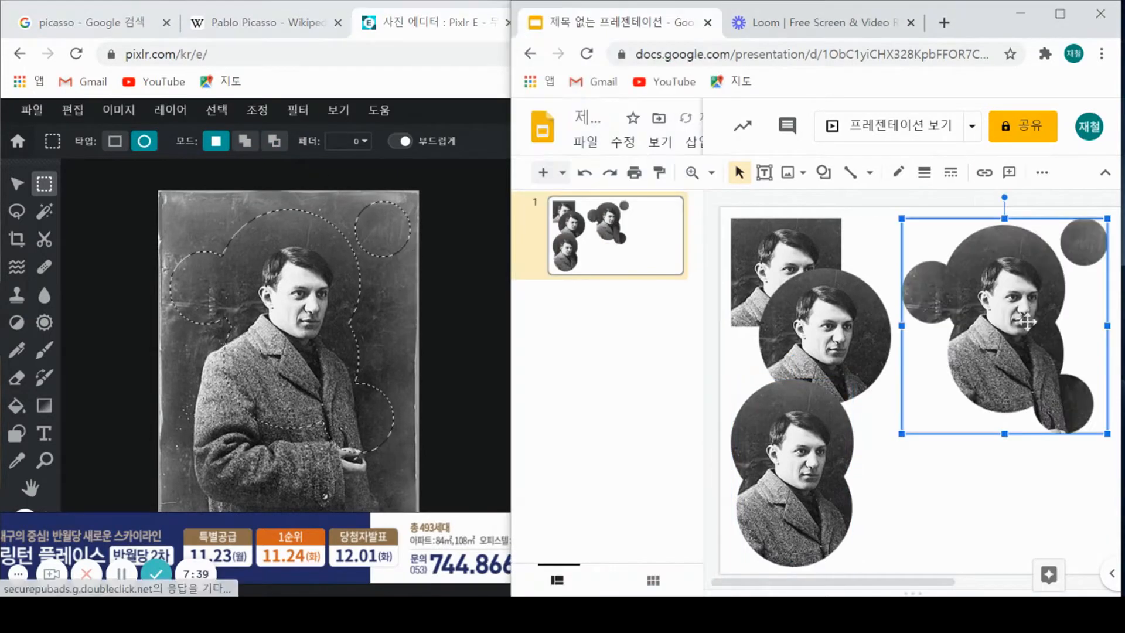
Trim the lower part of the selection and paste the new cutout, nudged slightly down-right
drag(227, 472, 388, 342)
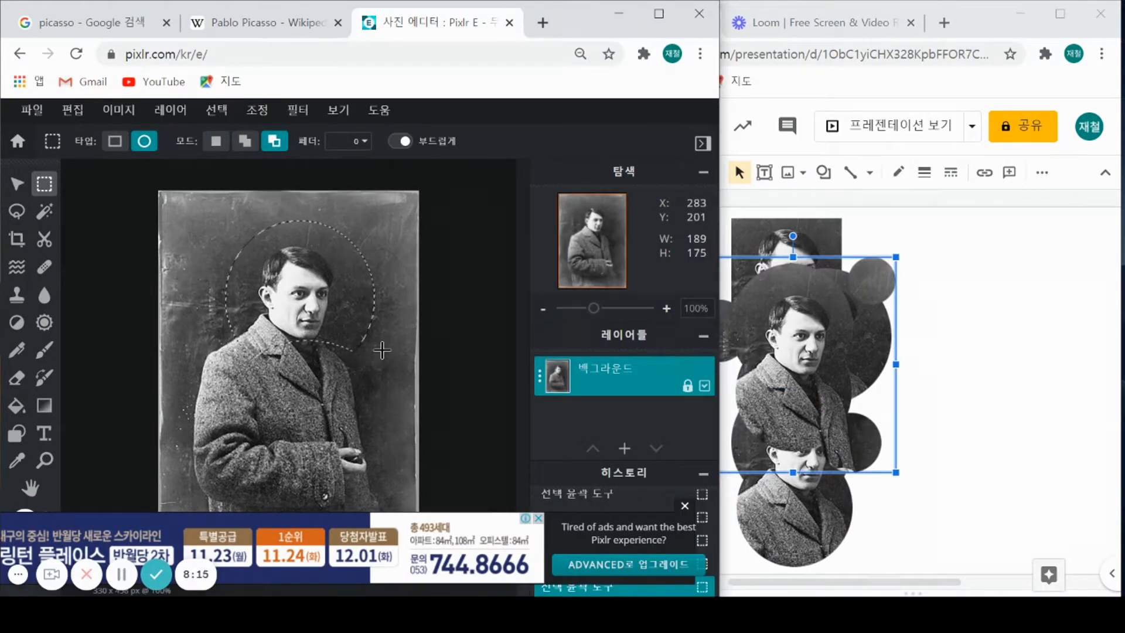
click(1003, 210)
click(991, 202)
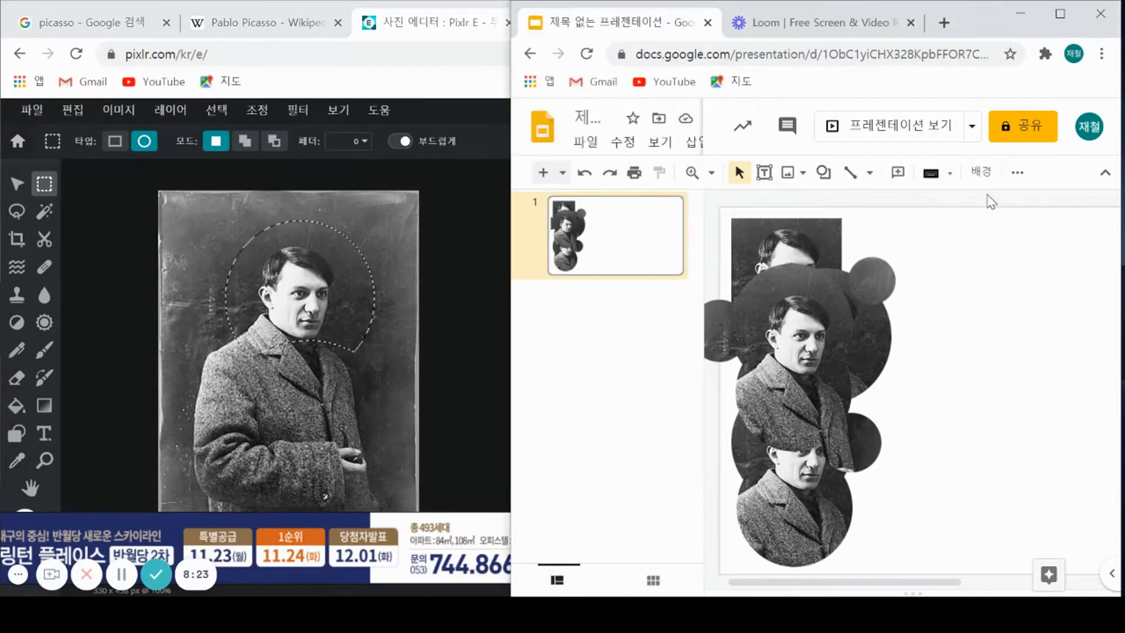
key(ctrl+v)
drag(1003, 273, 1026, 297)
click(994, 451)
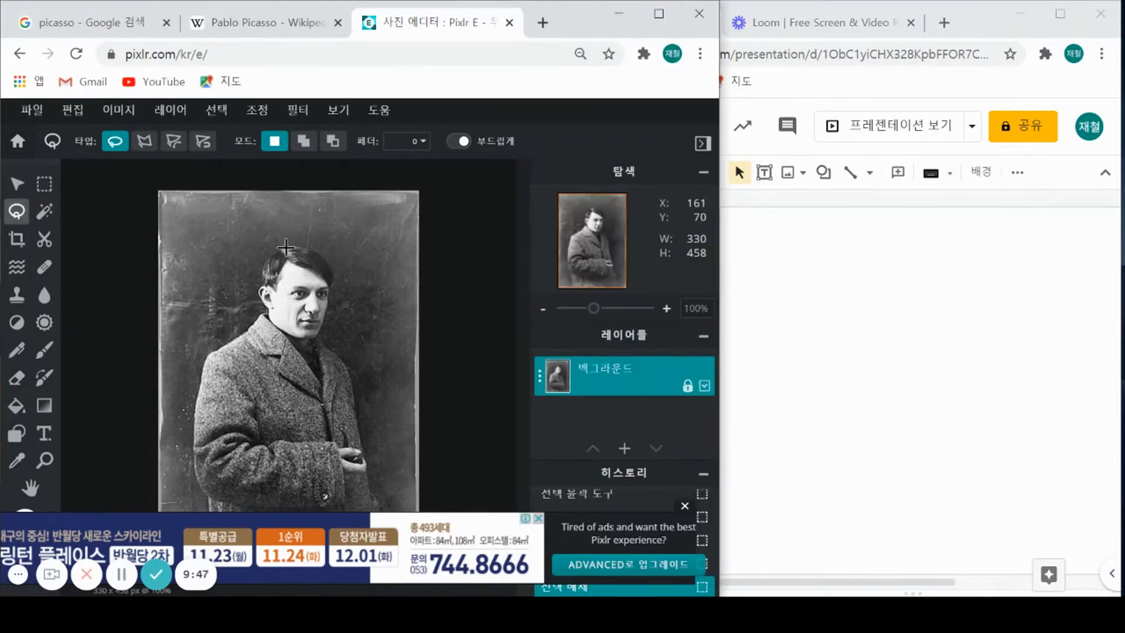
Lasso-trace Picasso's head and paste the cutout onto the blank slide
mouse_move(287, 245)
mouse_down()
mouse_move(263, 314)
mouse_move(285, 330)
mouse_move(329, 331)
mouse_move(337, 275)
mouse_move(290, 238)
mouse_up()
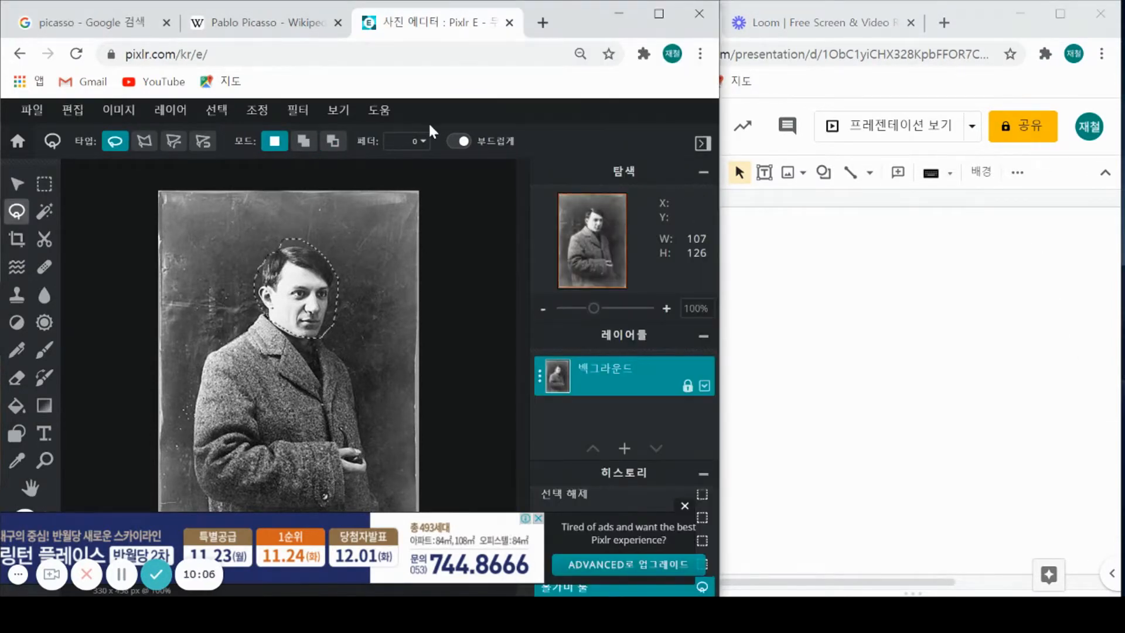
click(836, 204)
key(ctrl+v)
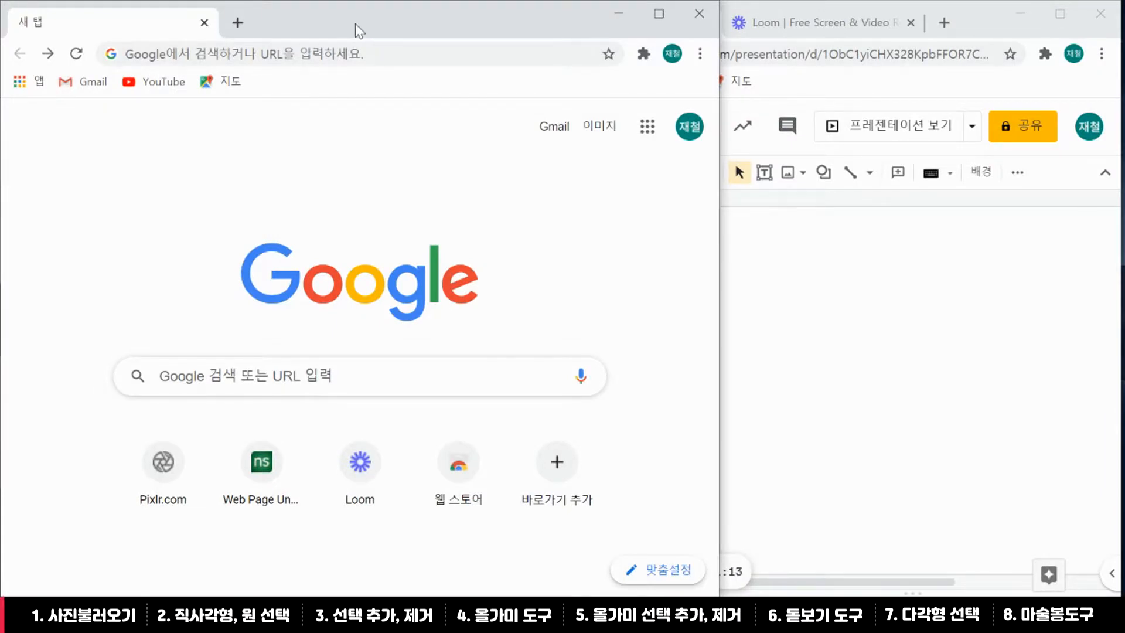
Run a Google search for 'picasso'
click(399, 370)
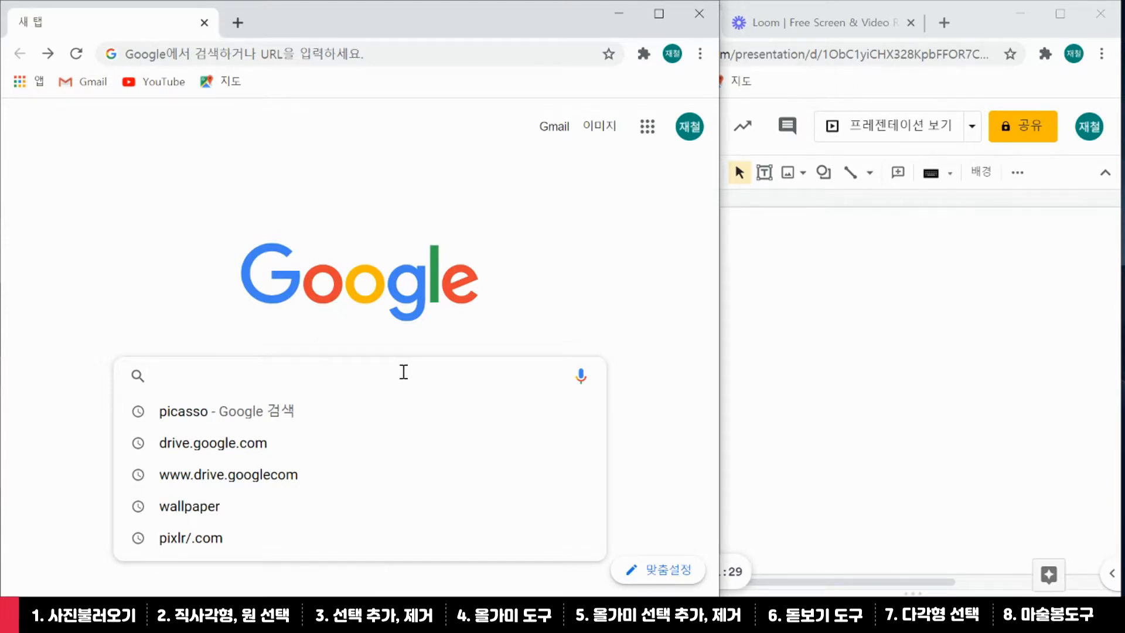
text(picasso)
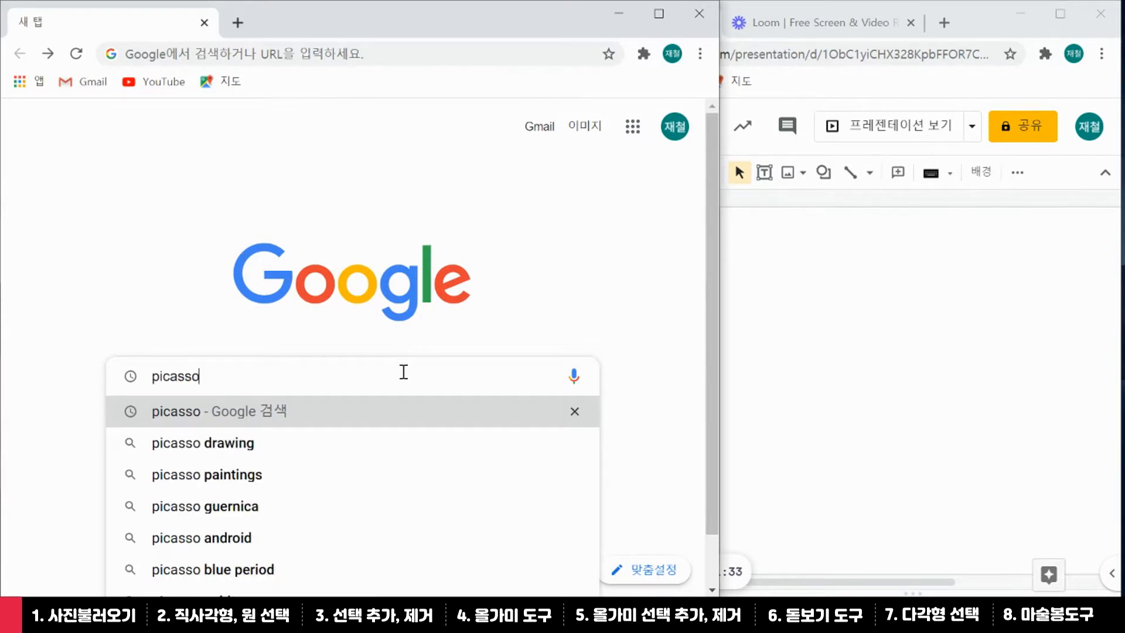
key(Return)
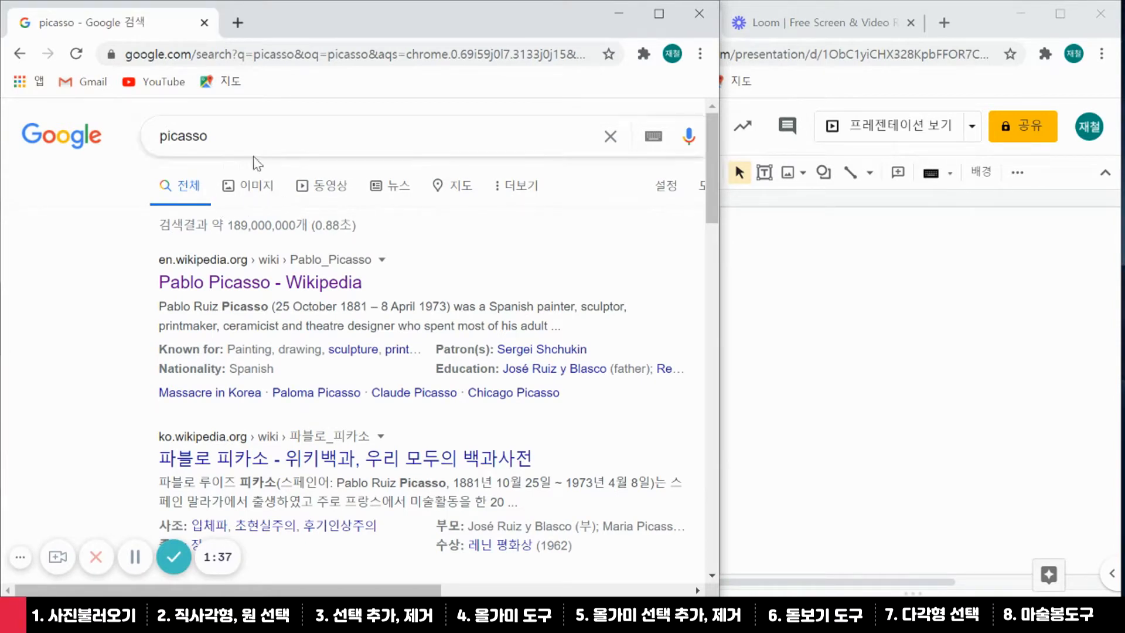
Preview the black-and-white Picasso portrait in Image results and open its Wikipedia article
click(254, 188)
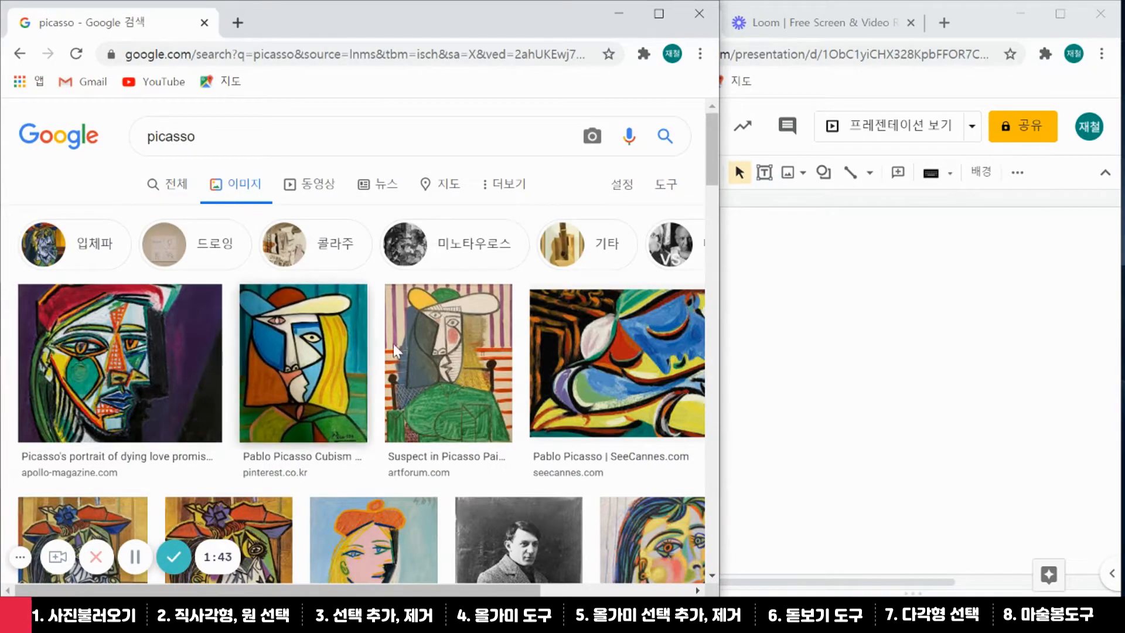
drag(711, 138, 698, 105)
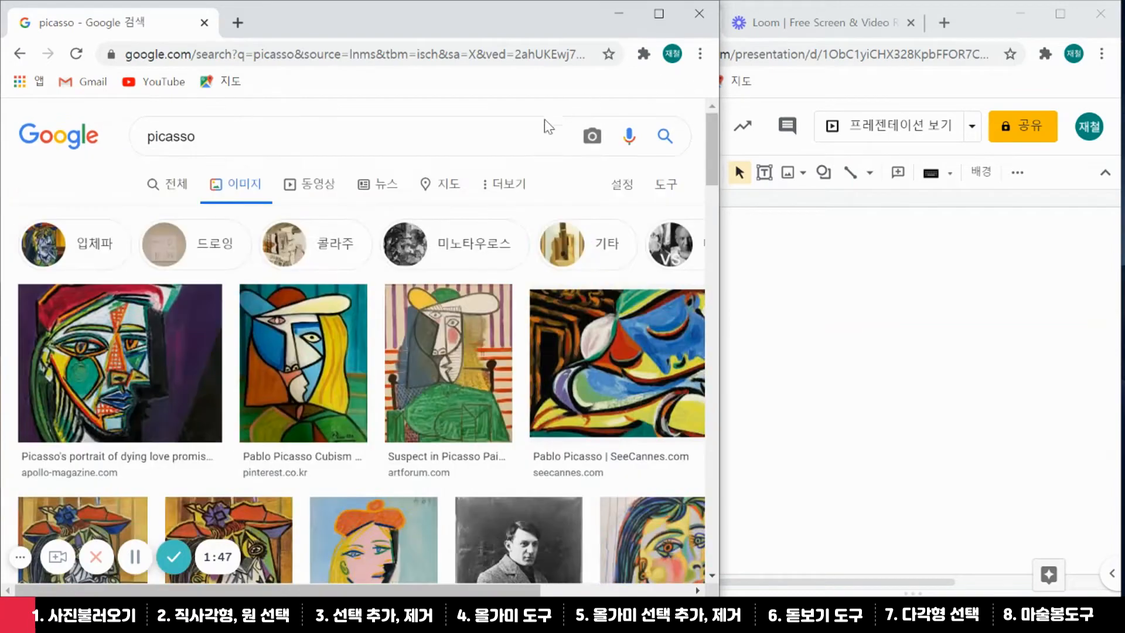
scroll(485, 325, down, 3)
scroll(486, 325, down, 3)
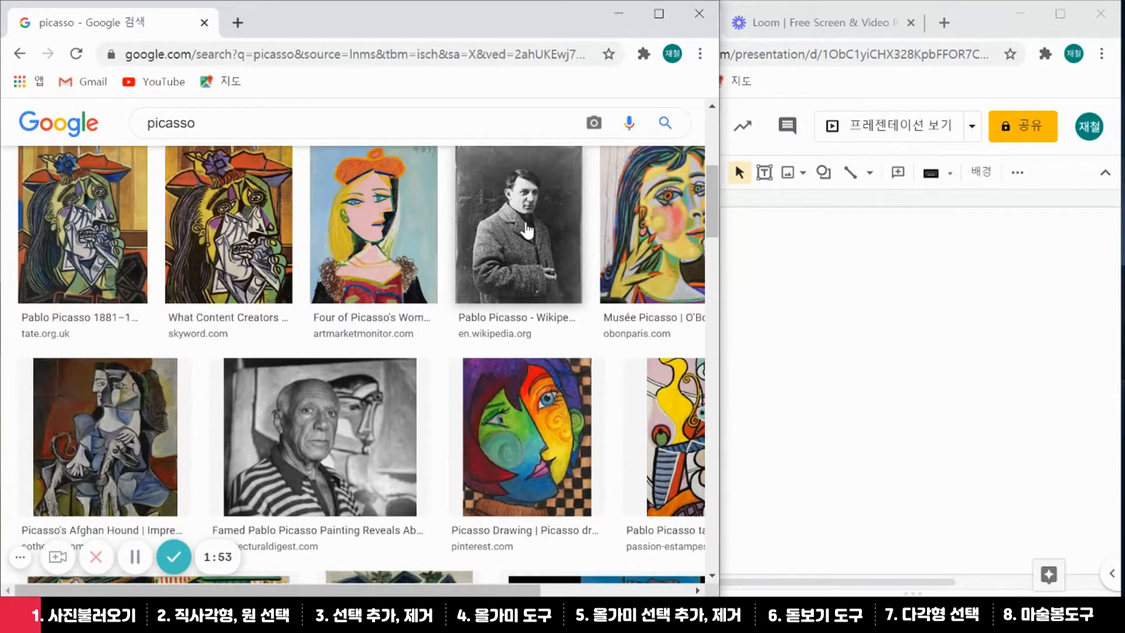
click(527, 230)
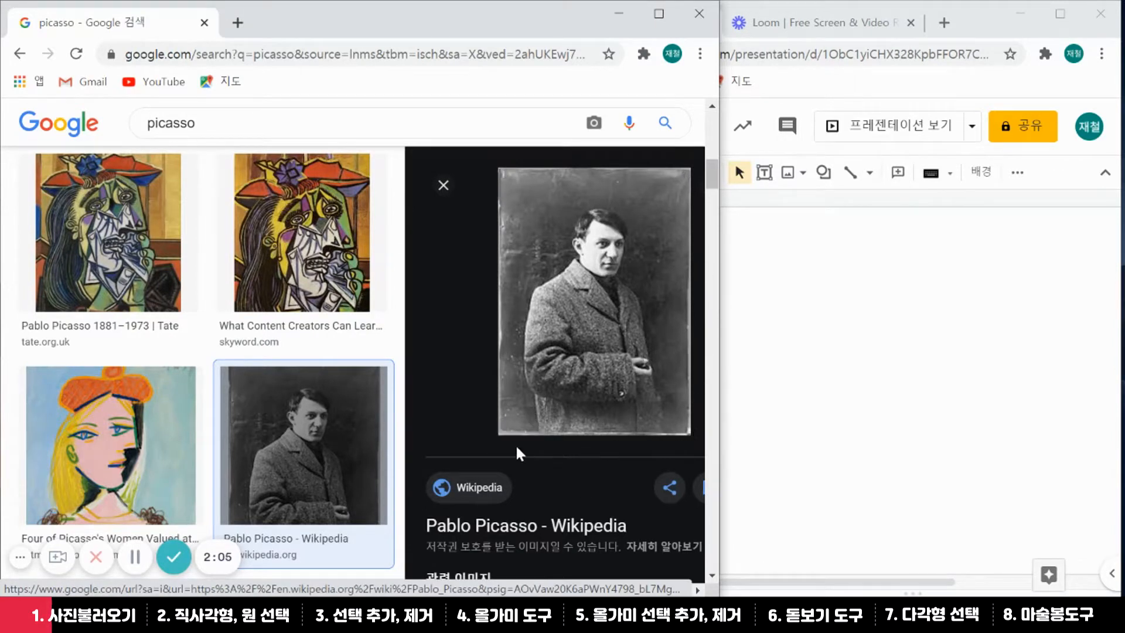
click(523, 525)
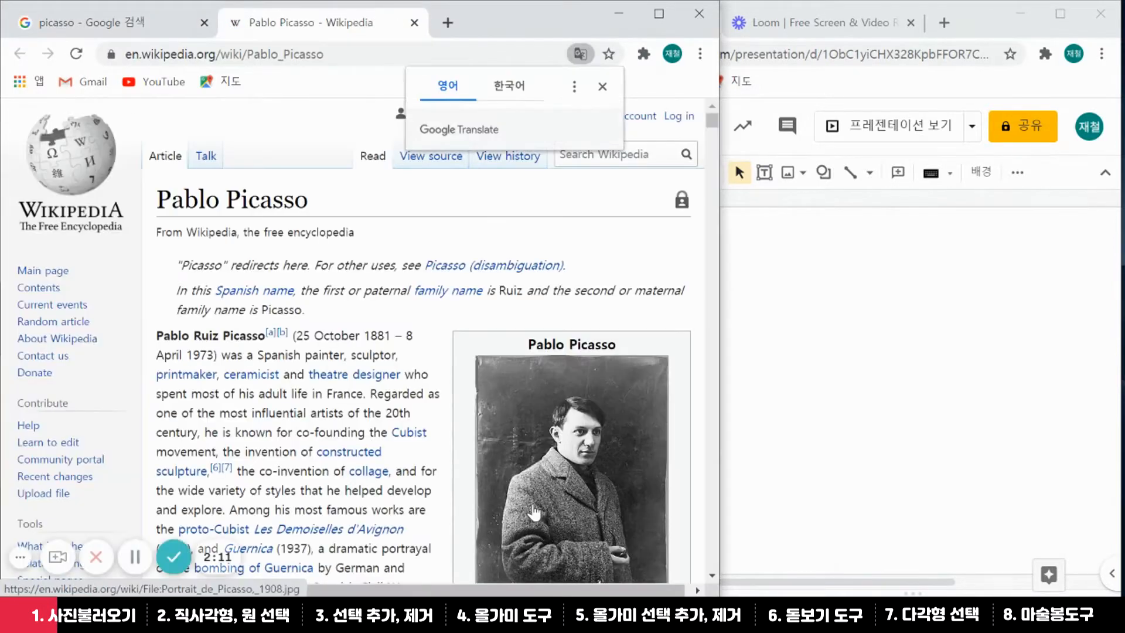
Copy the image address of the 1908 Picasso infobox photo and open a new tab
scroll(593, 262, down, 3)
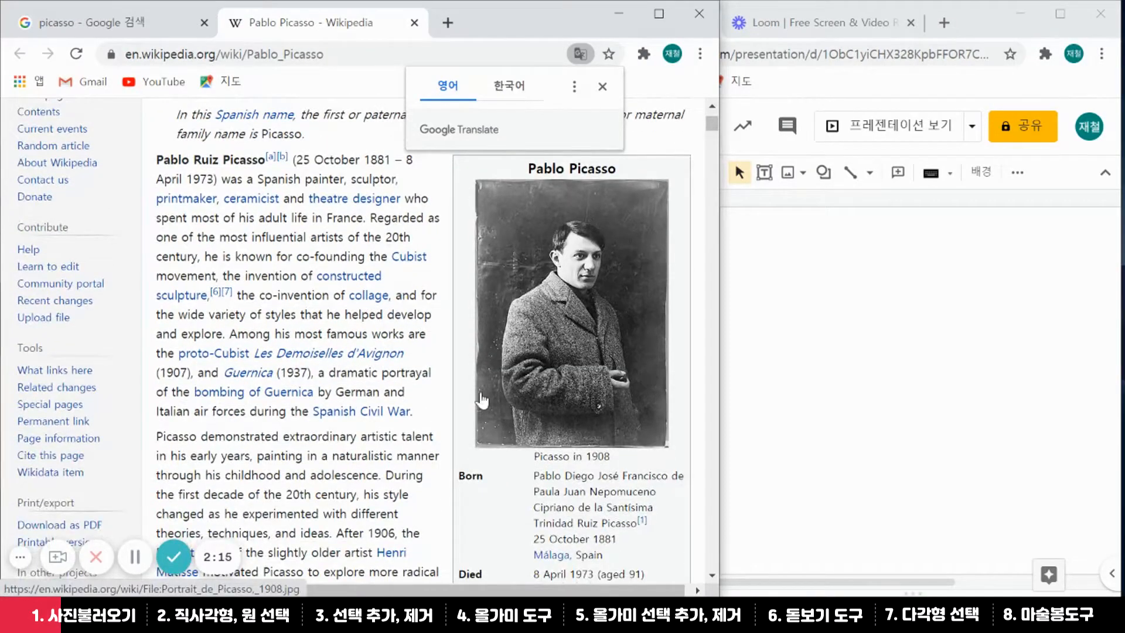
right_click(506, 244)
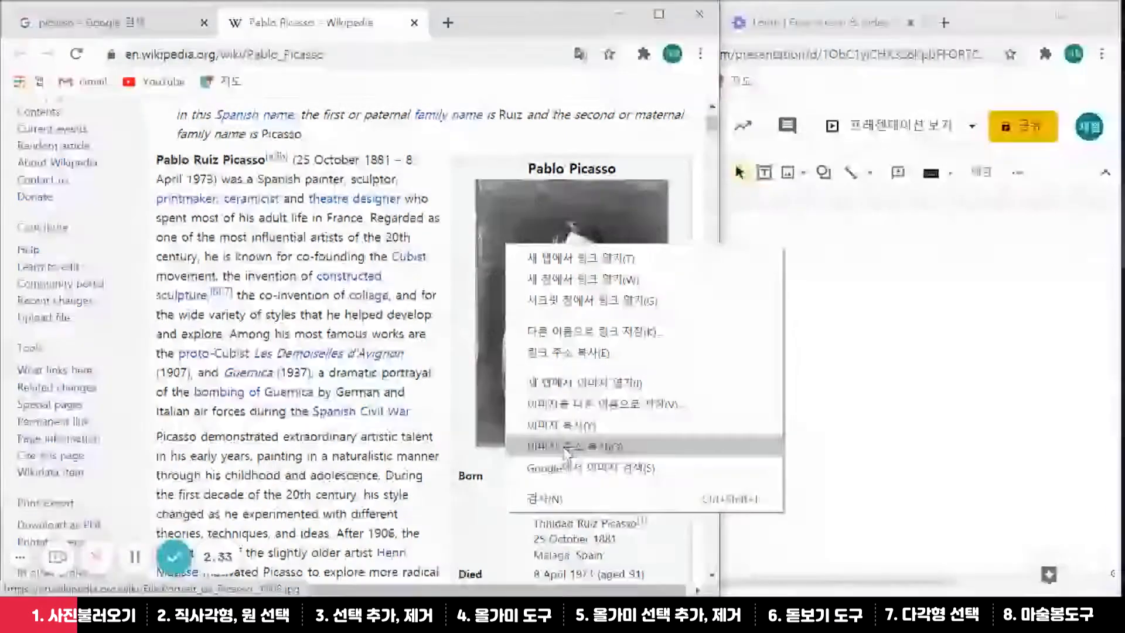
click(565, 448)
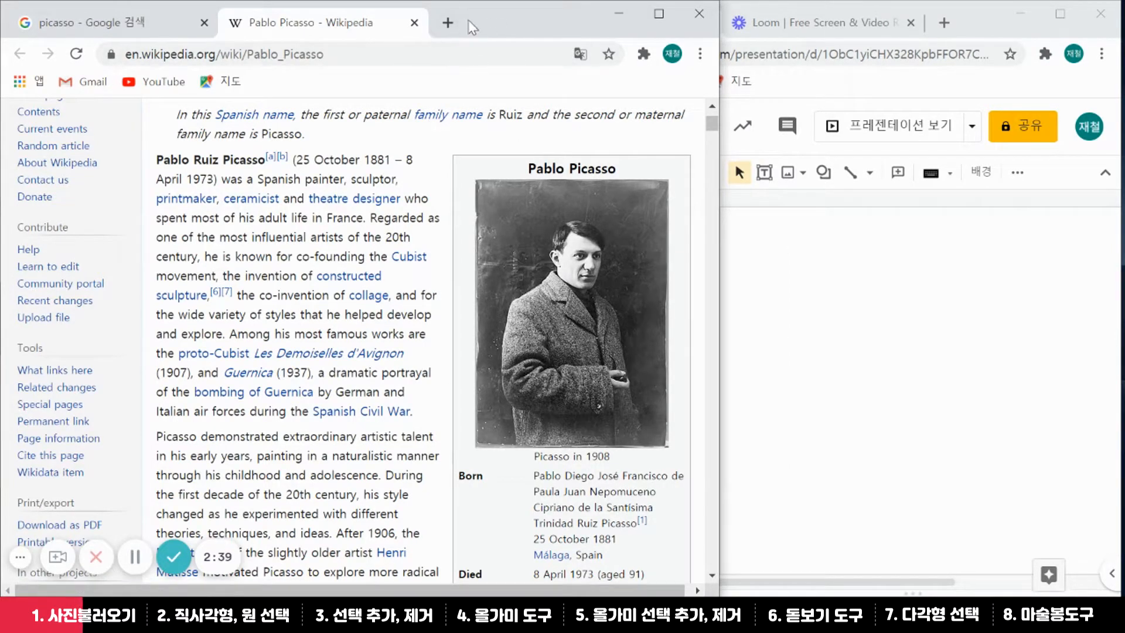
click(448, 18)
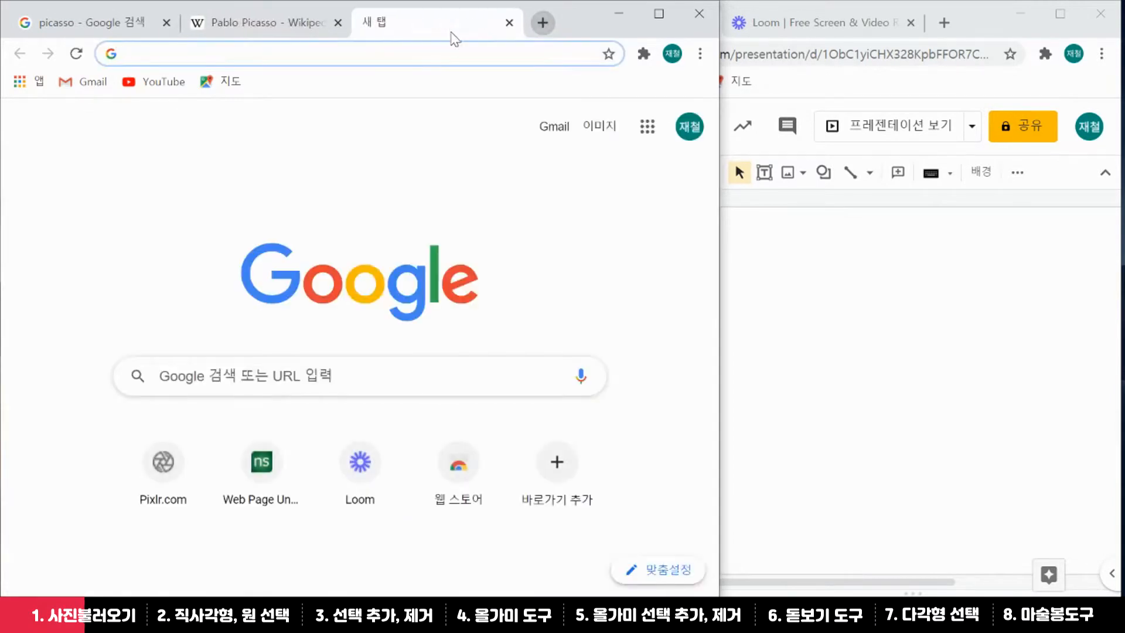
Go to pixlr.com in the new tab's address bar
click(451, 54)
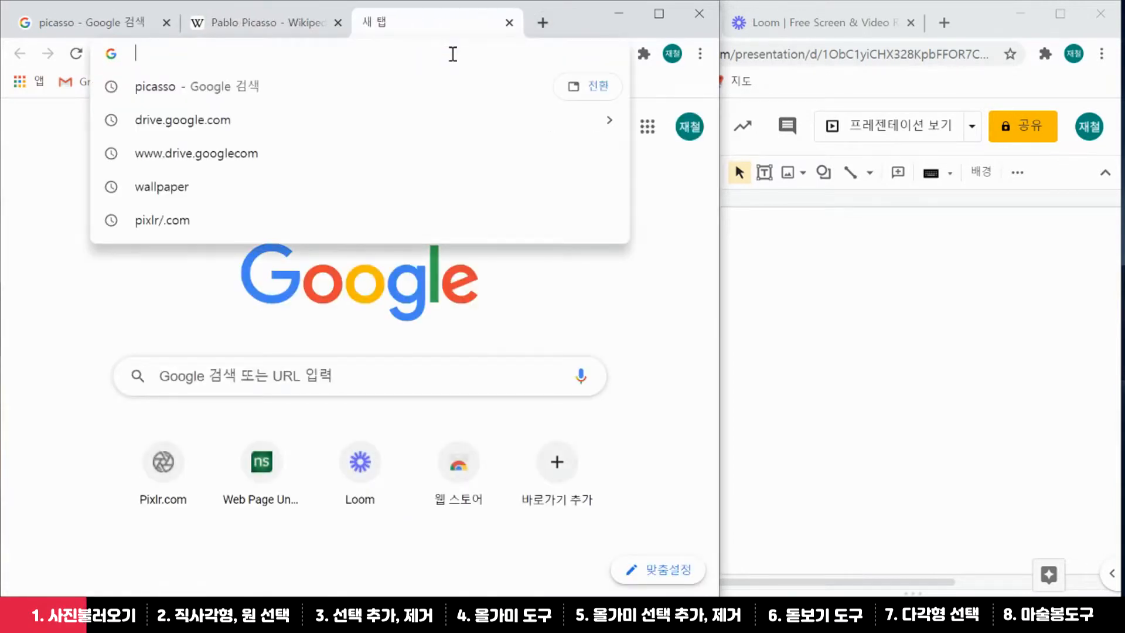
text(pixlr)
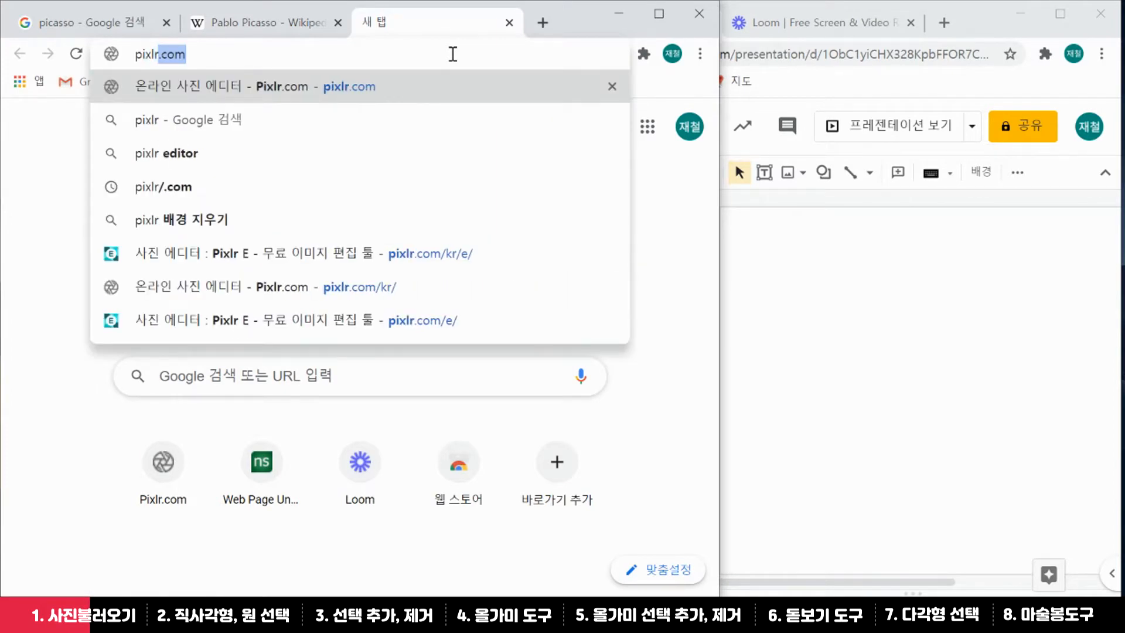
text(.com)
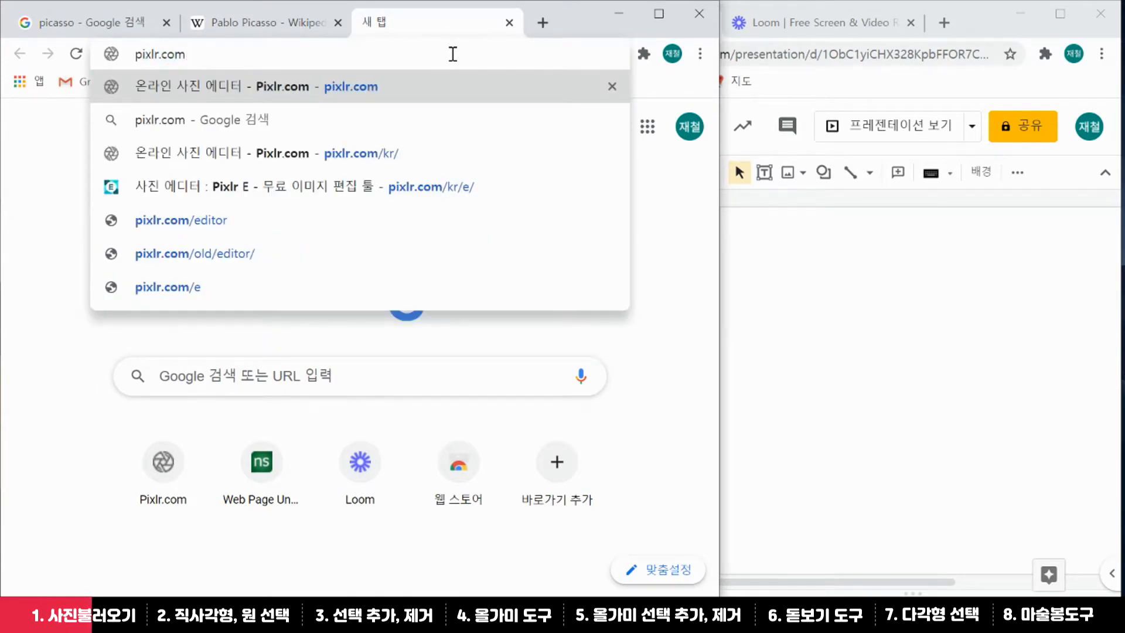
key(Return)
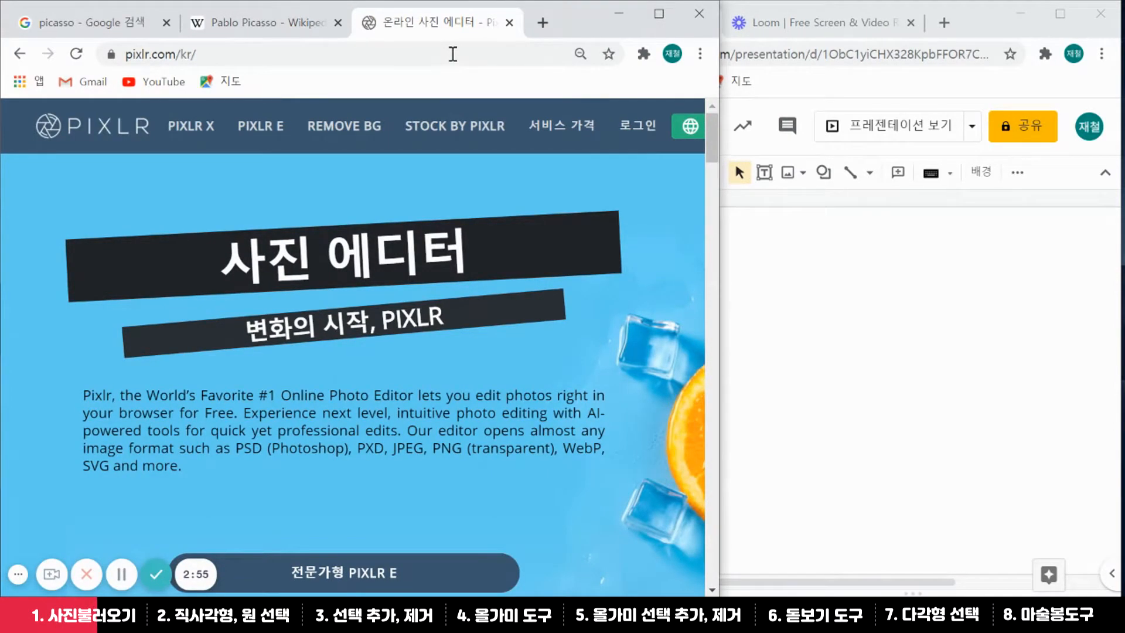
Open the PIXLR E editor from the Pixlr homepage navigation
click(273, 135)
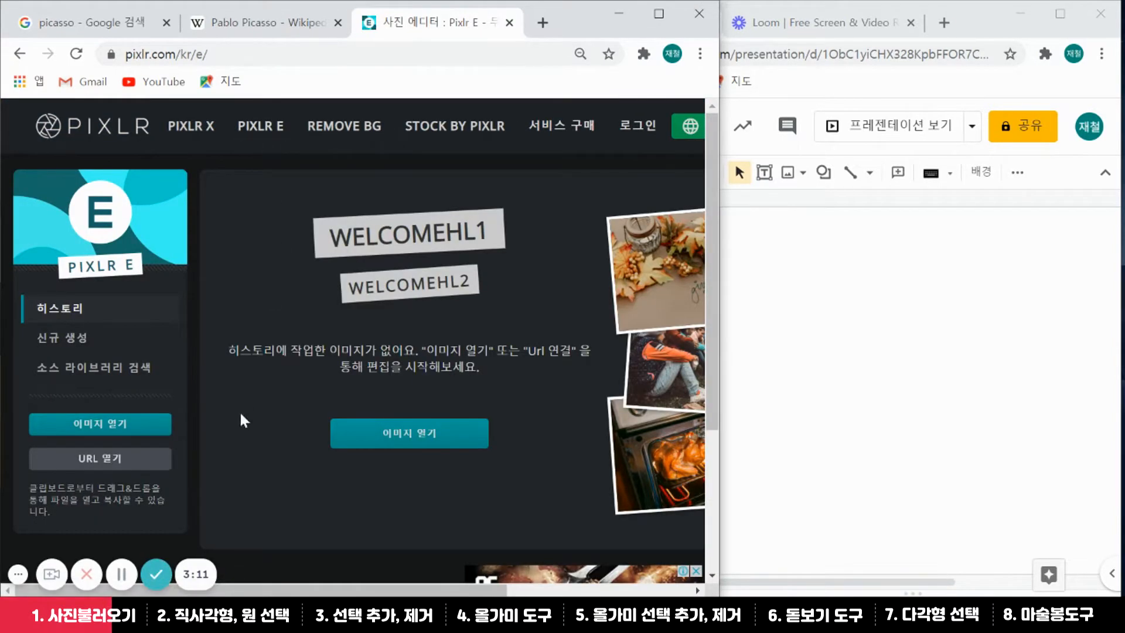
Load the Picasso portrait by pasting its copied address into the URL 열기 Image URL field
click(107, 461)
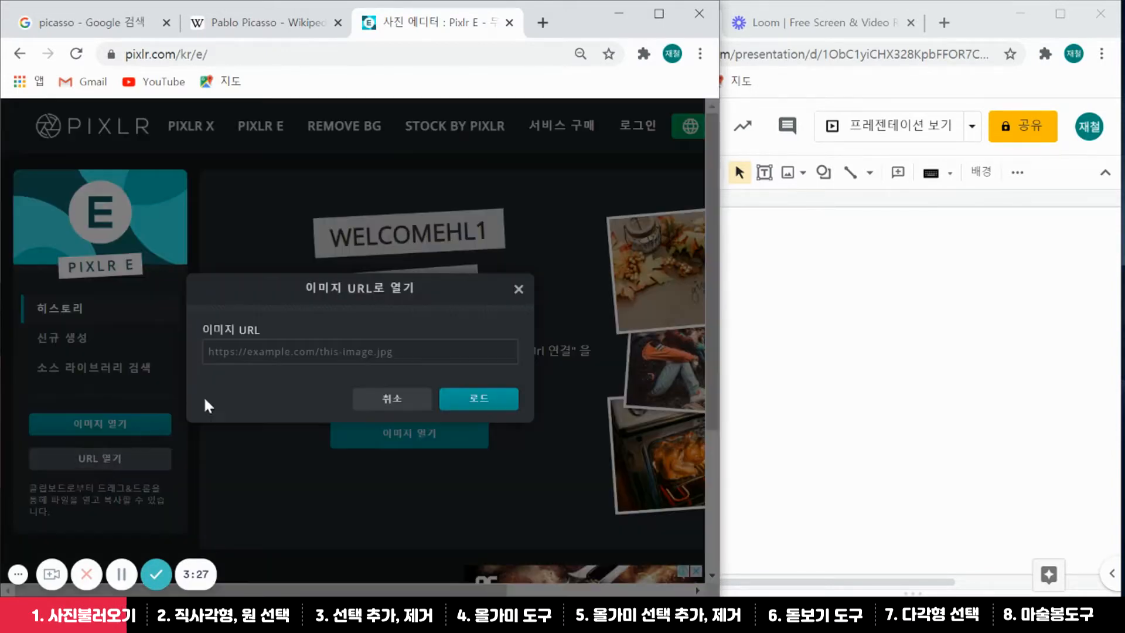
click(234, 352)
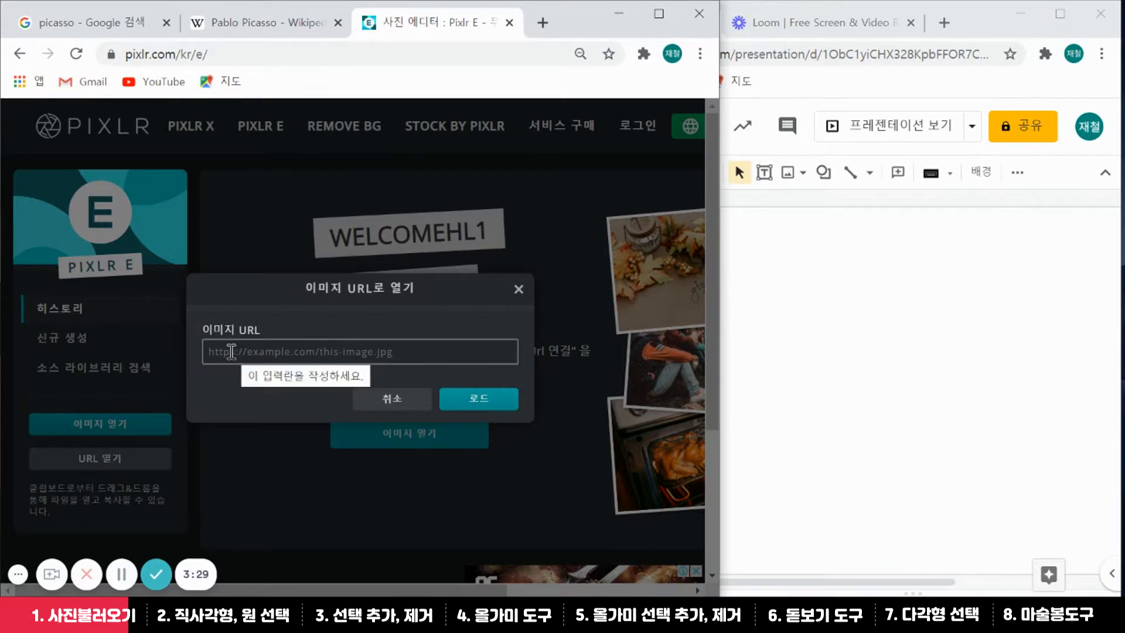
click(232, 350)
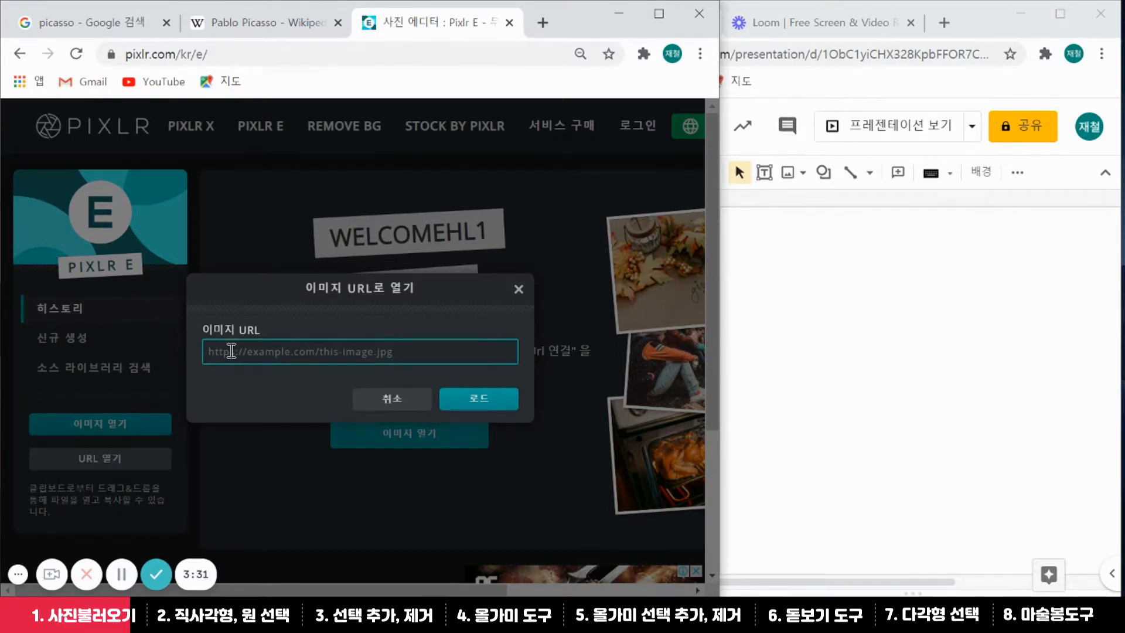
right_click(232, 350)
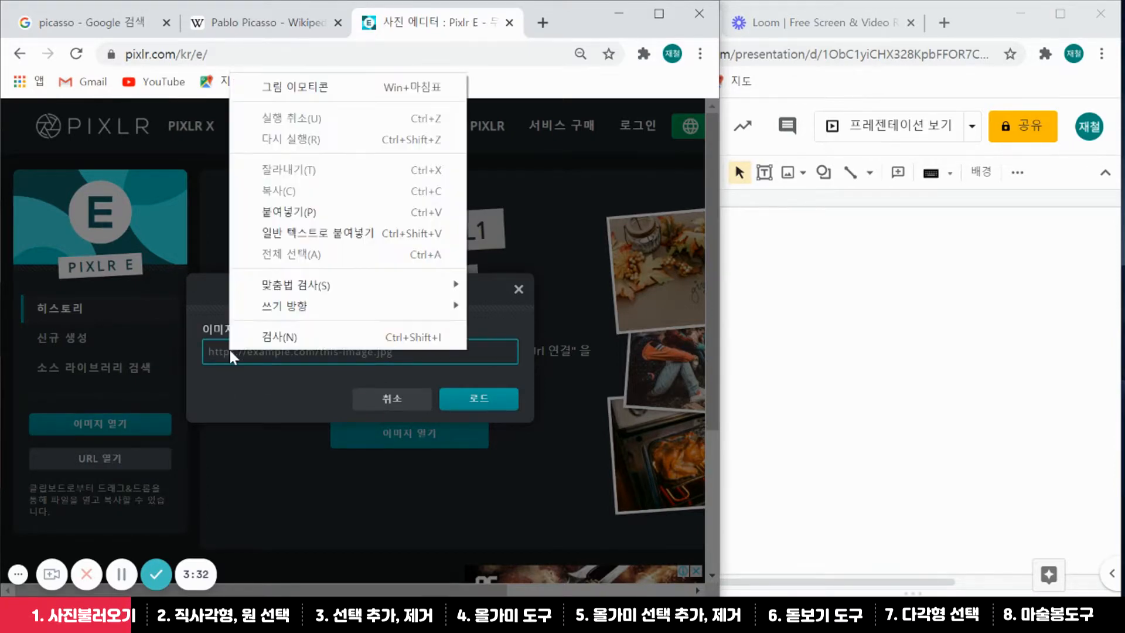
click(319, 211)
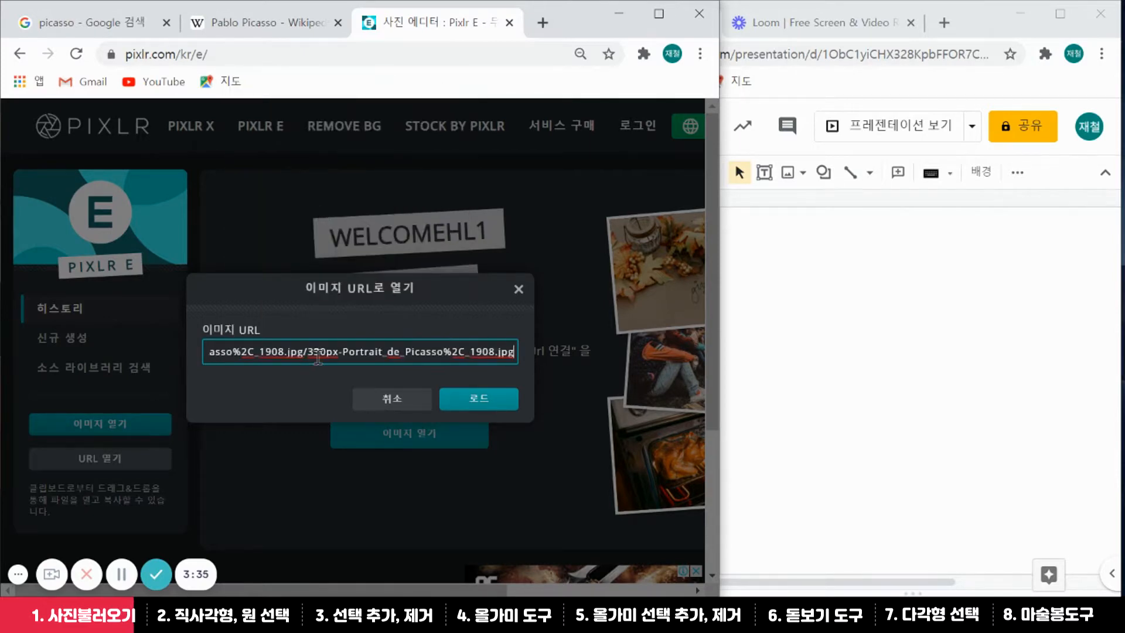
click(476, 401)
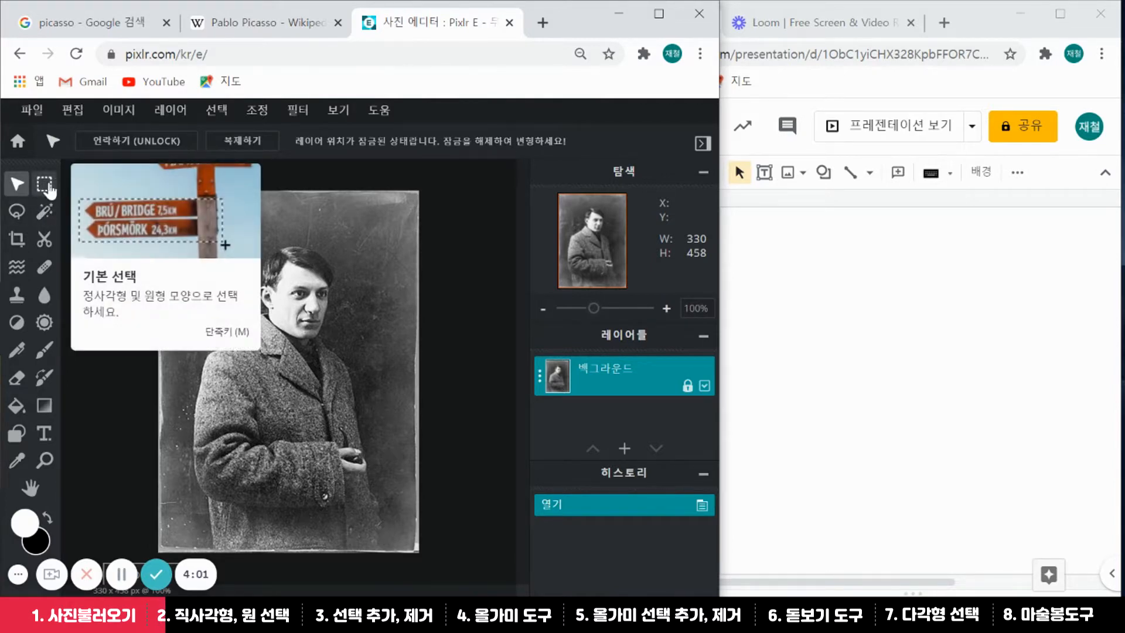
Copy a 163 × 160 px rectangular selection around Picasso's head with 편집 > 복사
click(47, 188)
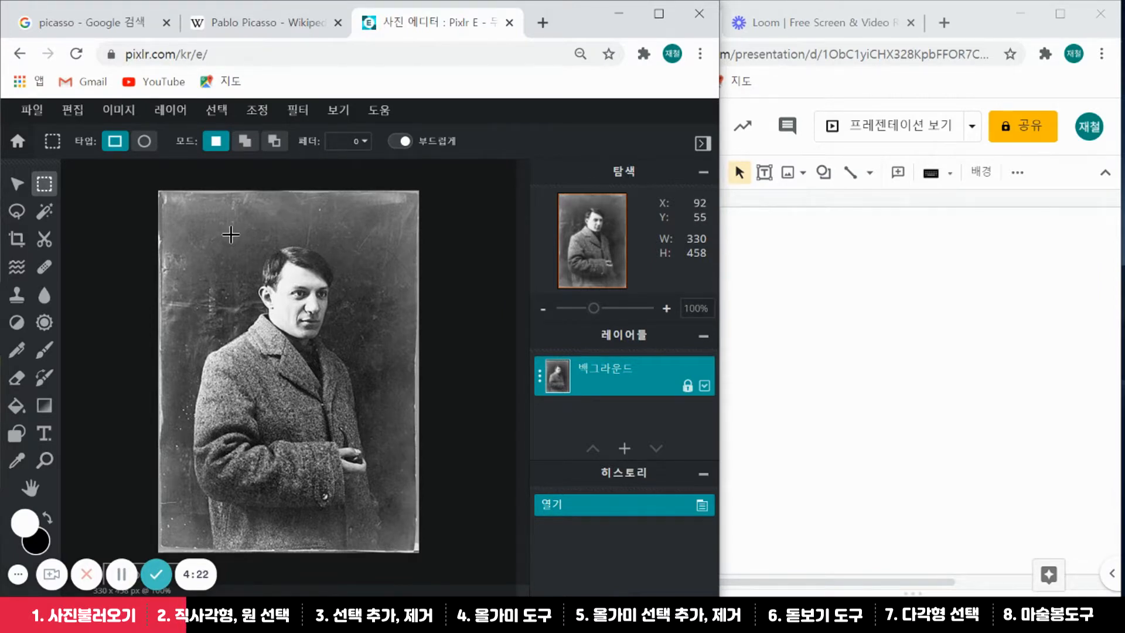
drag(231, 234, 360, 362)
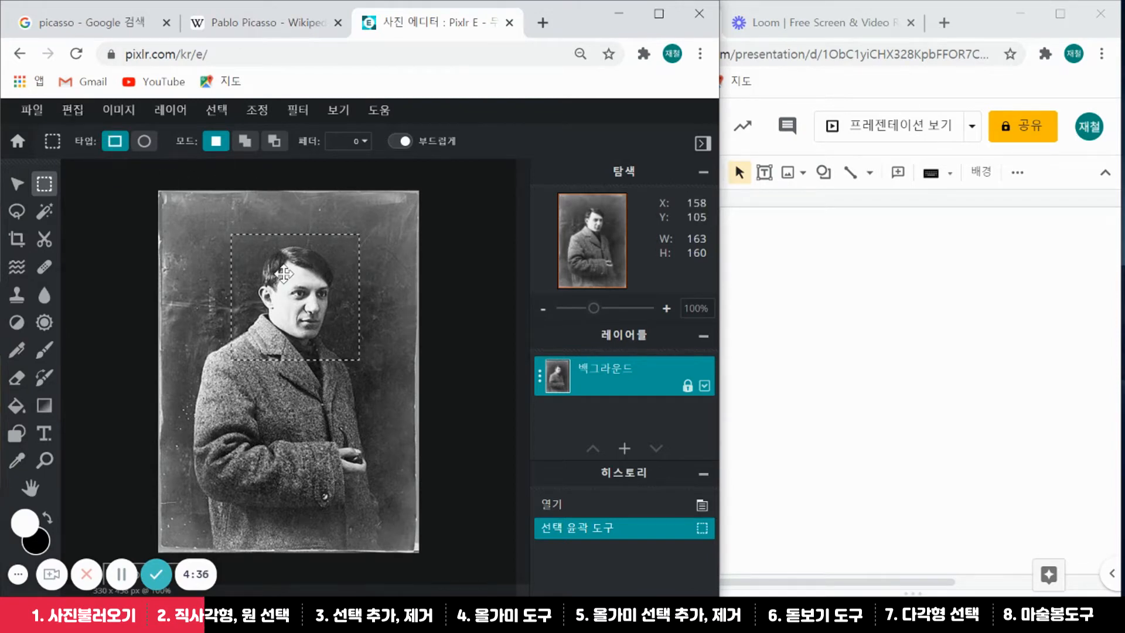
click(73, 110)
click(86, 208)
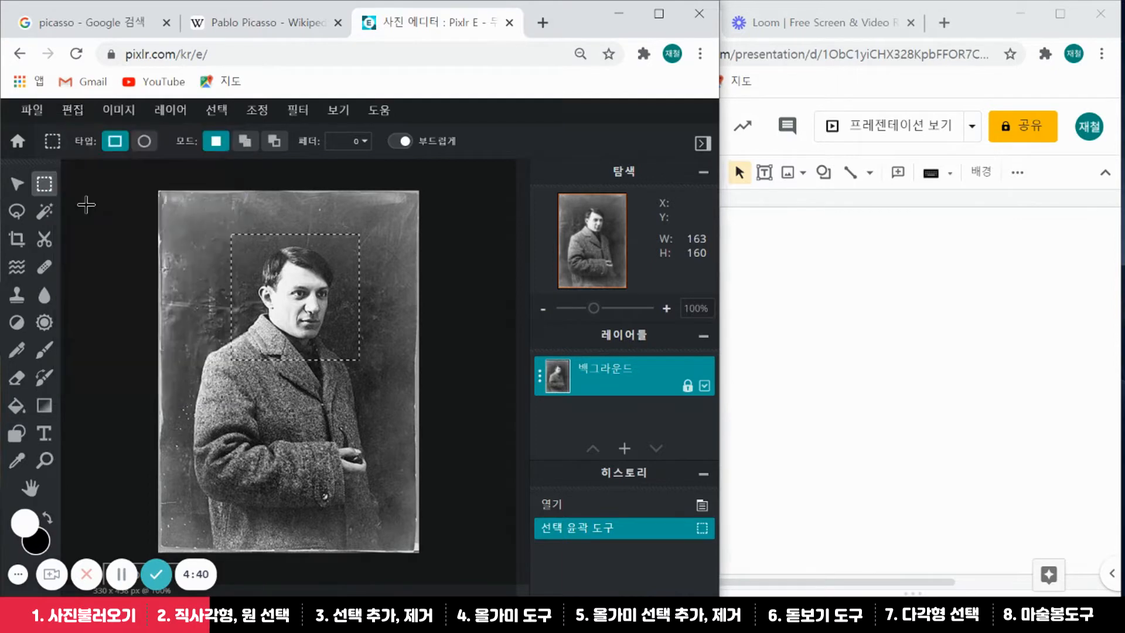
Paste the rectangular head crop onto slide 1 via 수정 > 붙여넣기, then deselect in Pixlr E
click(776, 199)
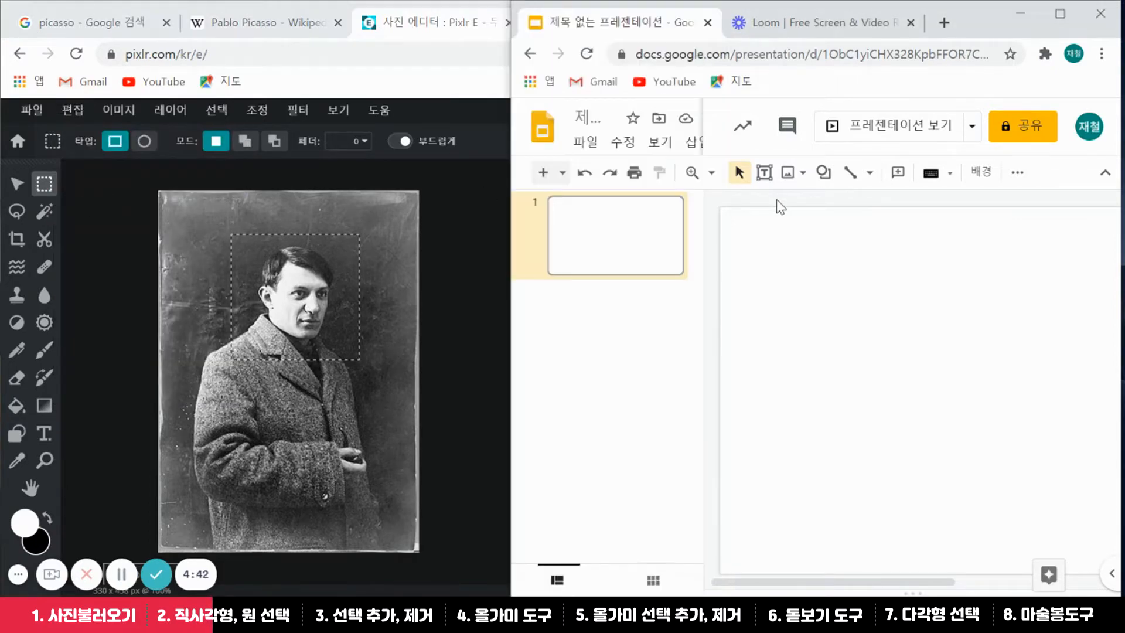
click(621, 143)
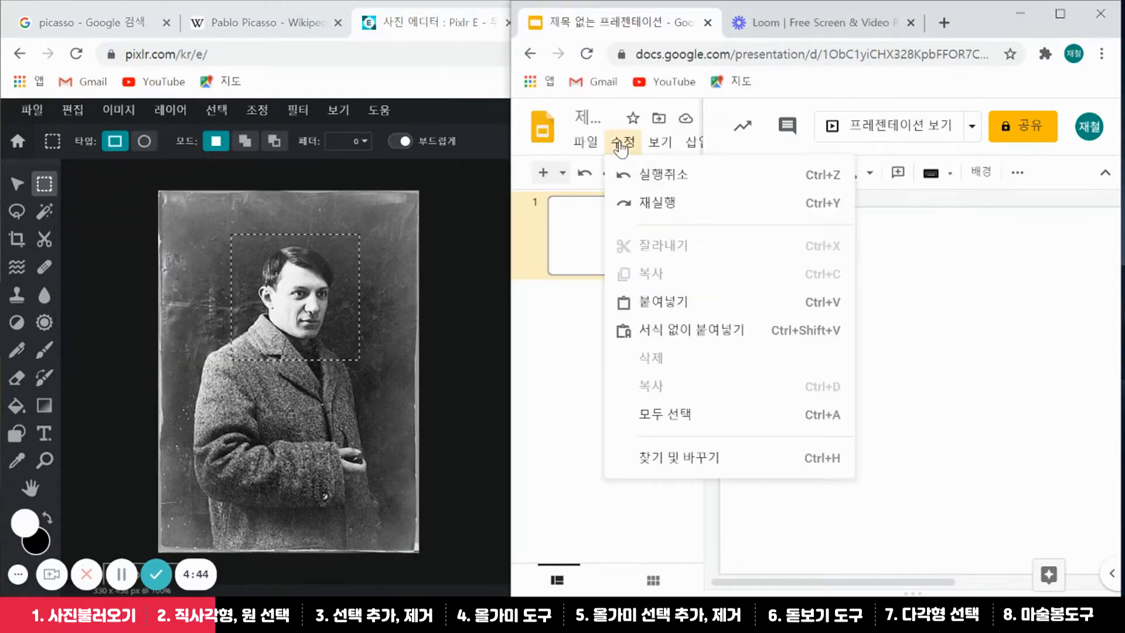
click(651, 301)
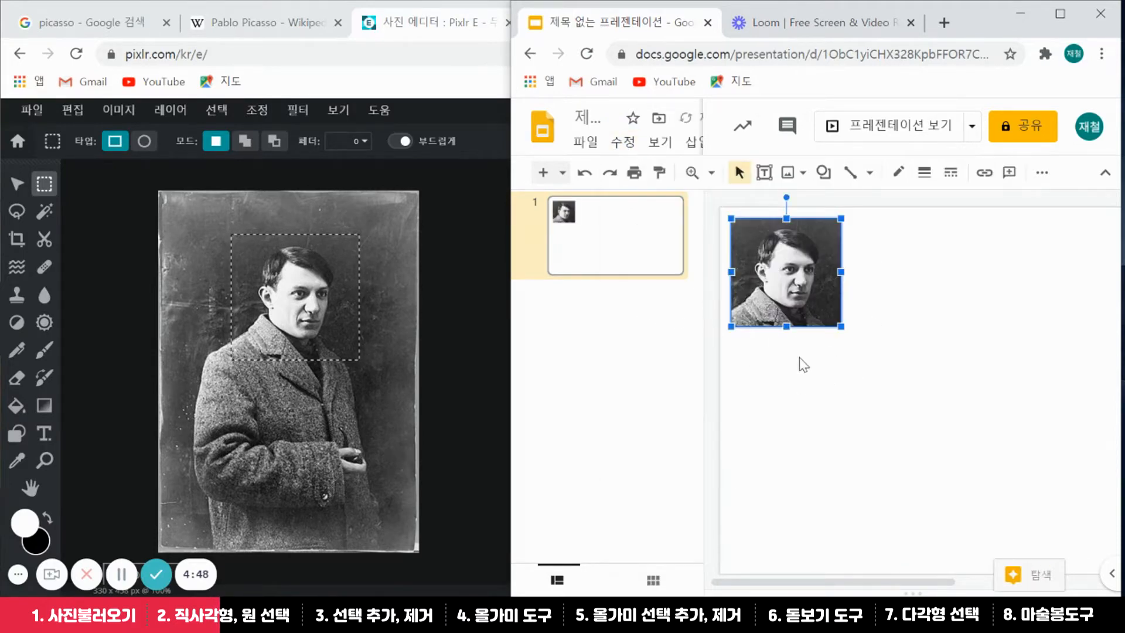
click(347, 82)
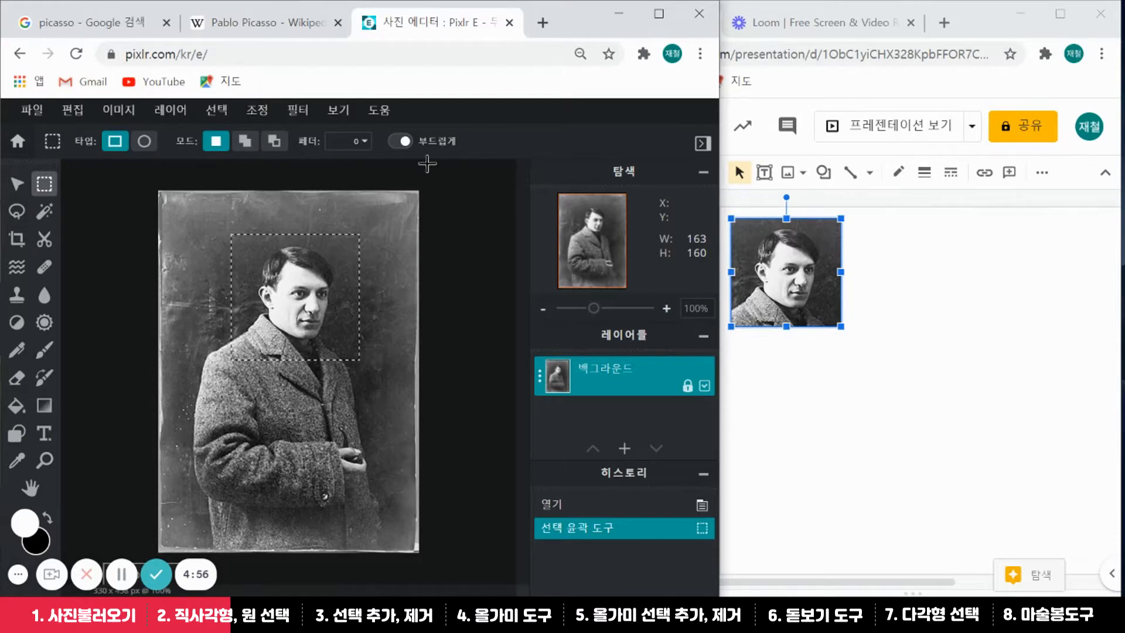
click(446, 204)
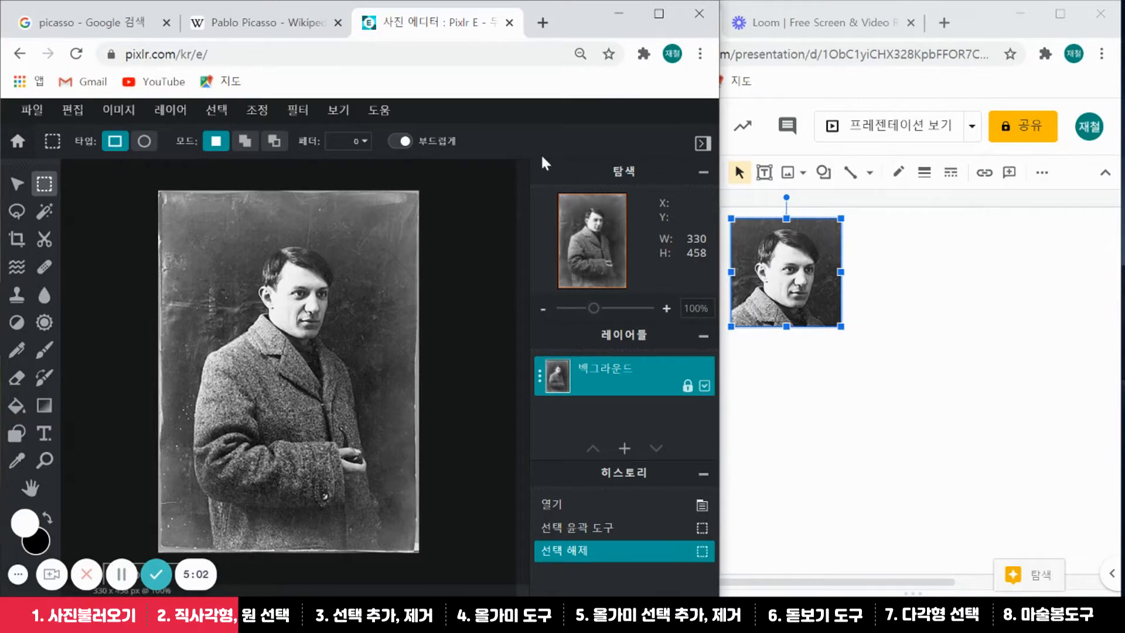
Copy a 195 × 201 px elliptical selection around Picasso's head and shoulders
click(145, 143)
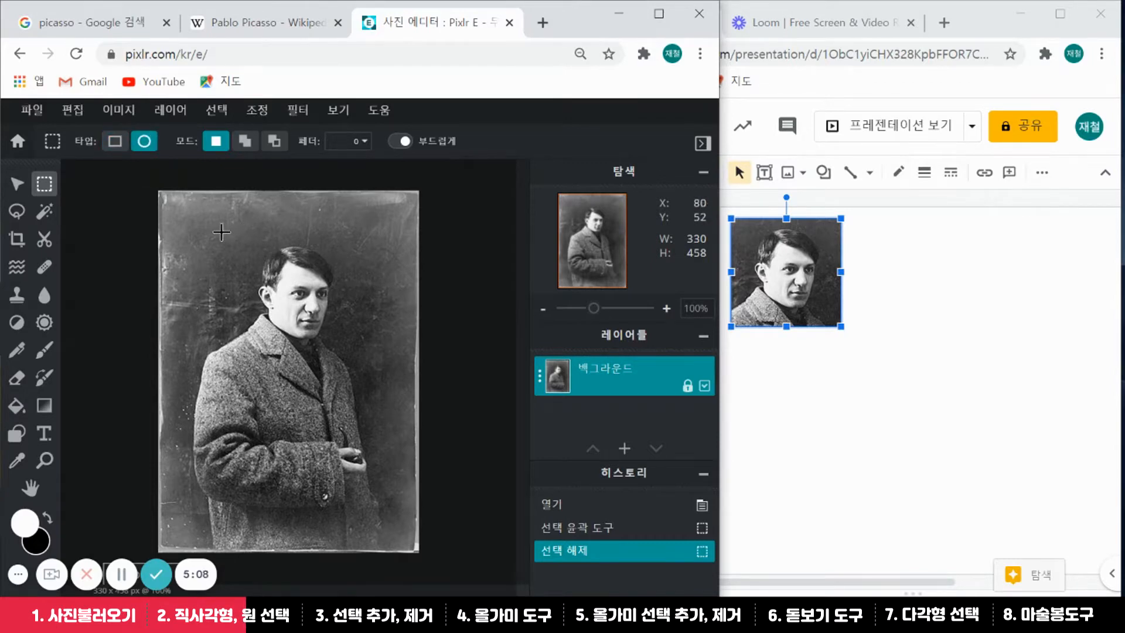
drag(219, 227, 374, 386)
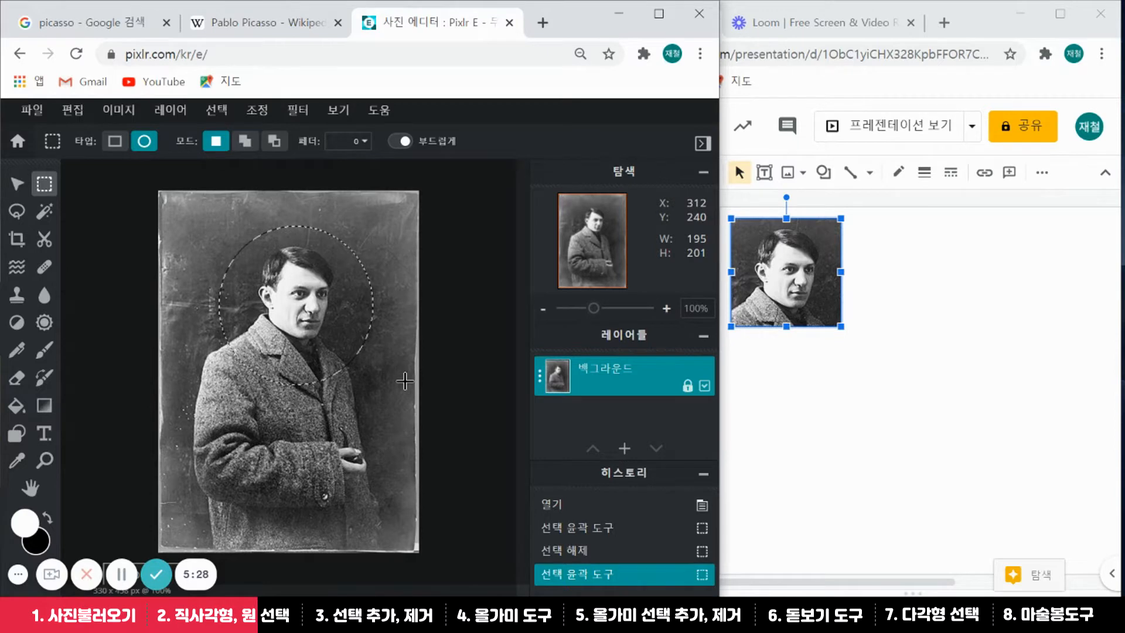
click(72, 111)
click(88, 205)
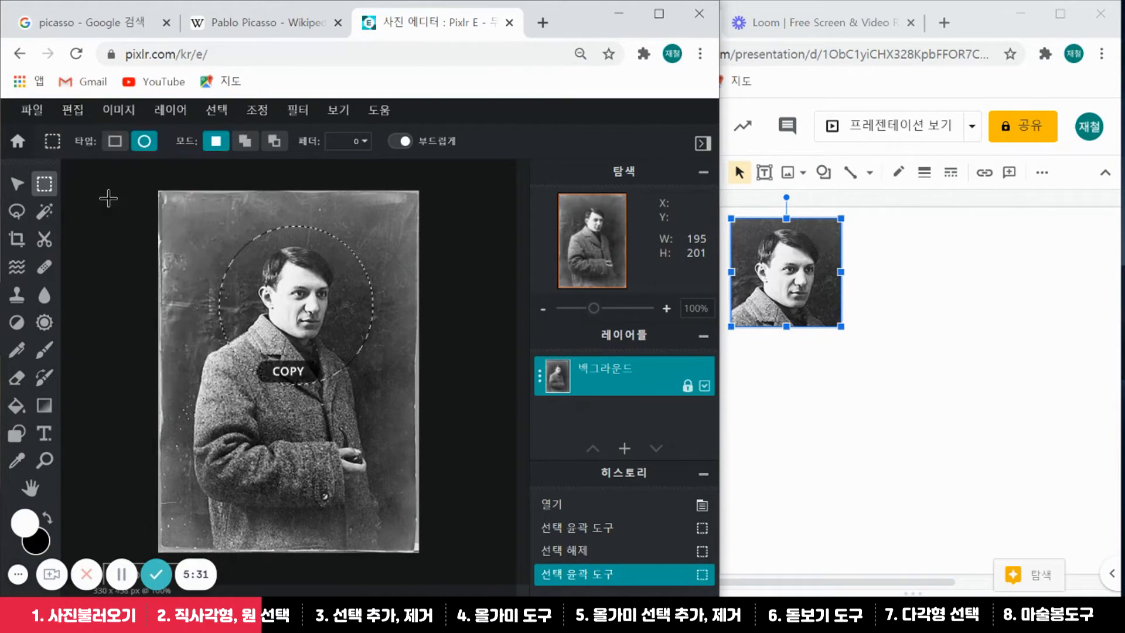
click(900, 236)
click(622, 142)
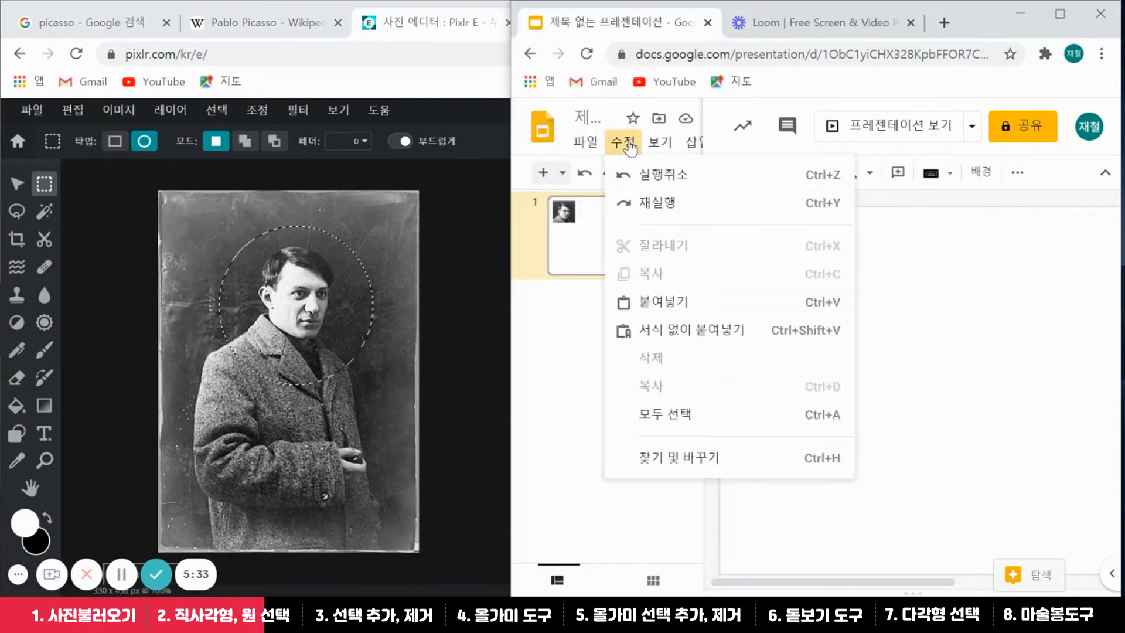
Paste the circular Picasso cutout onto slide 1, overlapping the square crop's lower right
click(651, 298)
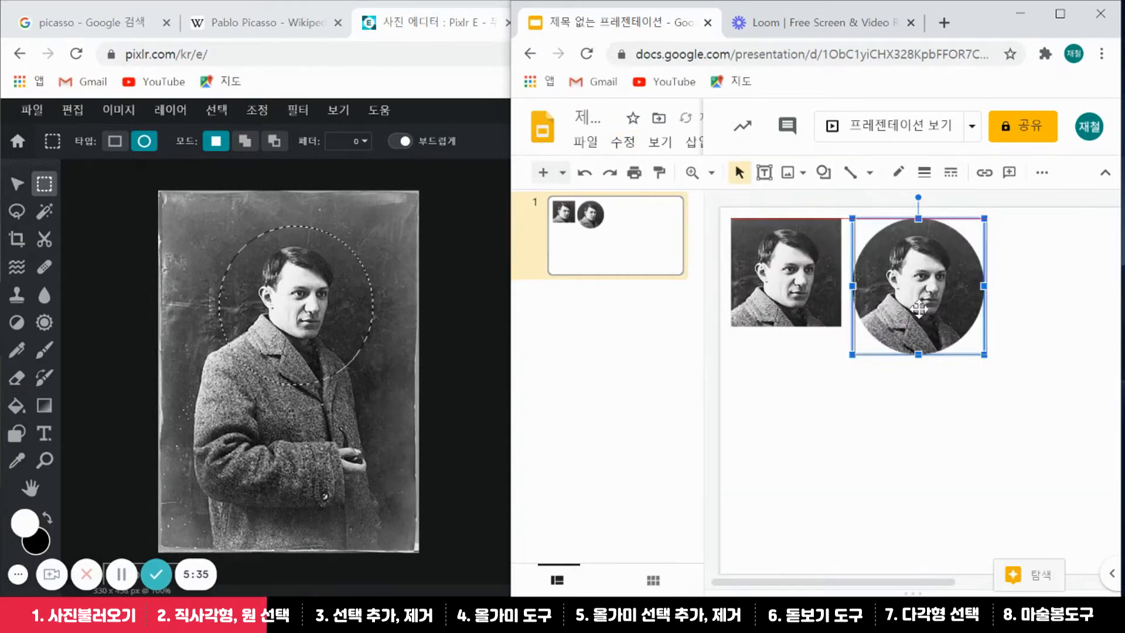
drag(953, 309, 969, 337)
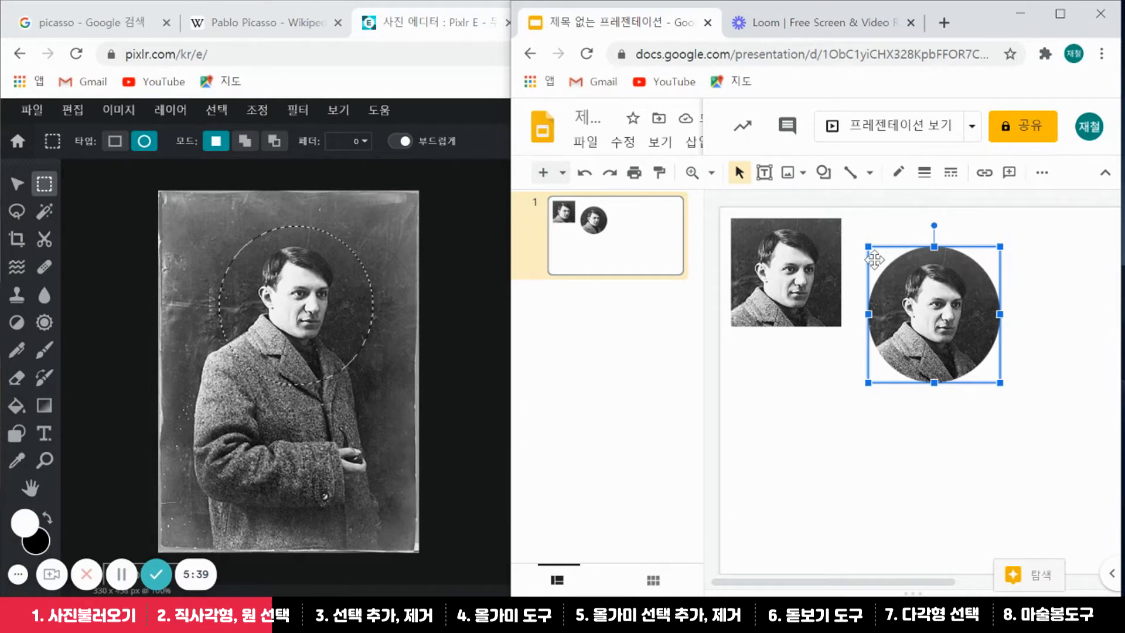
drag(968, 315, 841, 357)
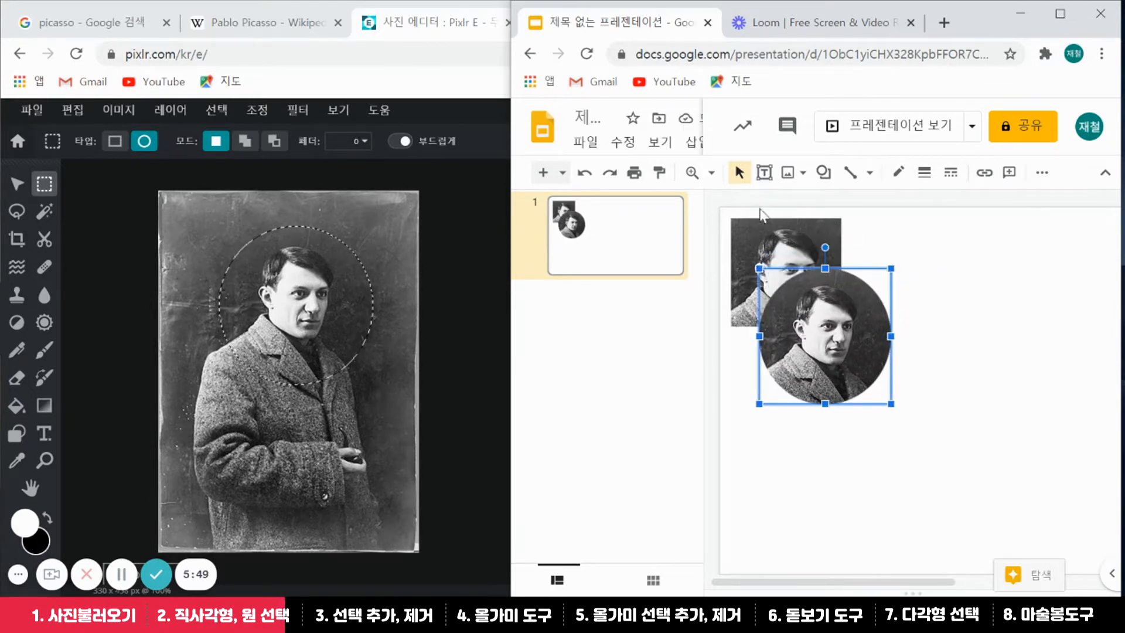
click(432, 86)
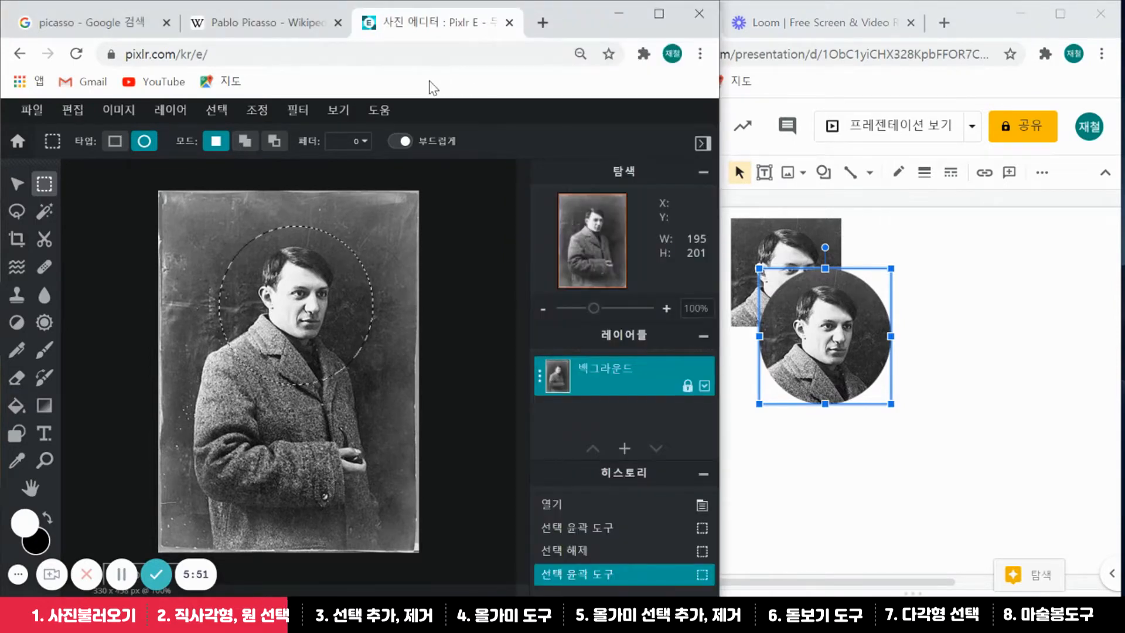
Draw a new 181 × 186 px circular selection around Picasso's head and turn on add-to-selection mode
click(477, 216)
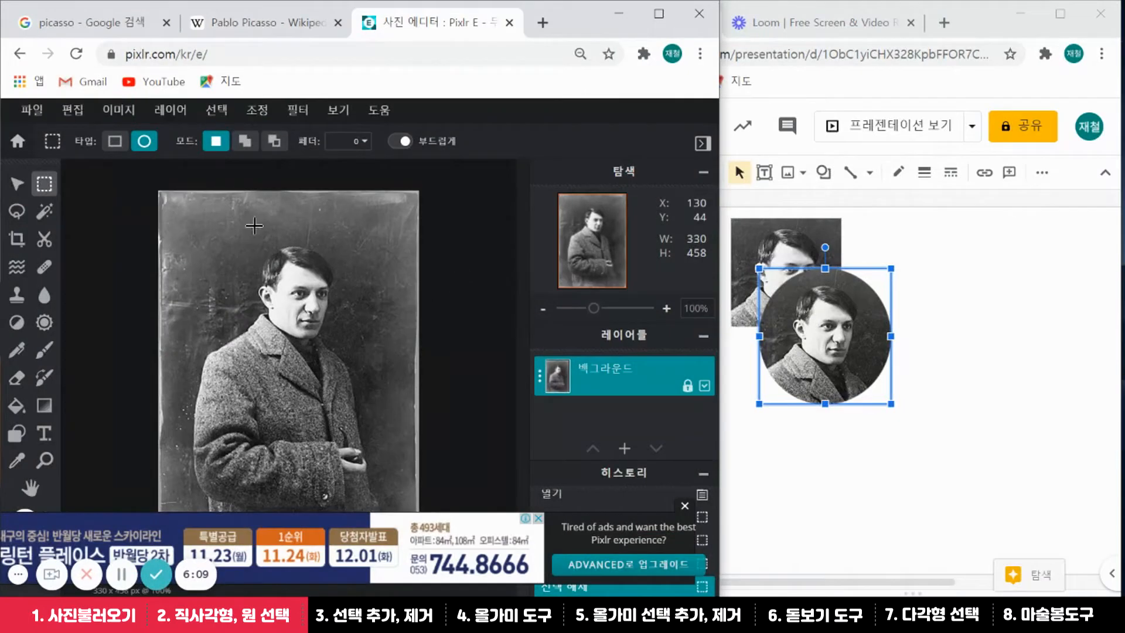
drag(231, 223, 368, 366)
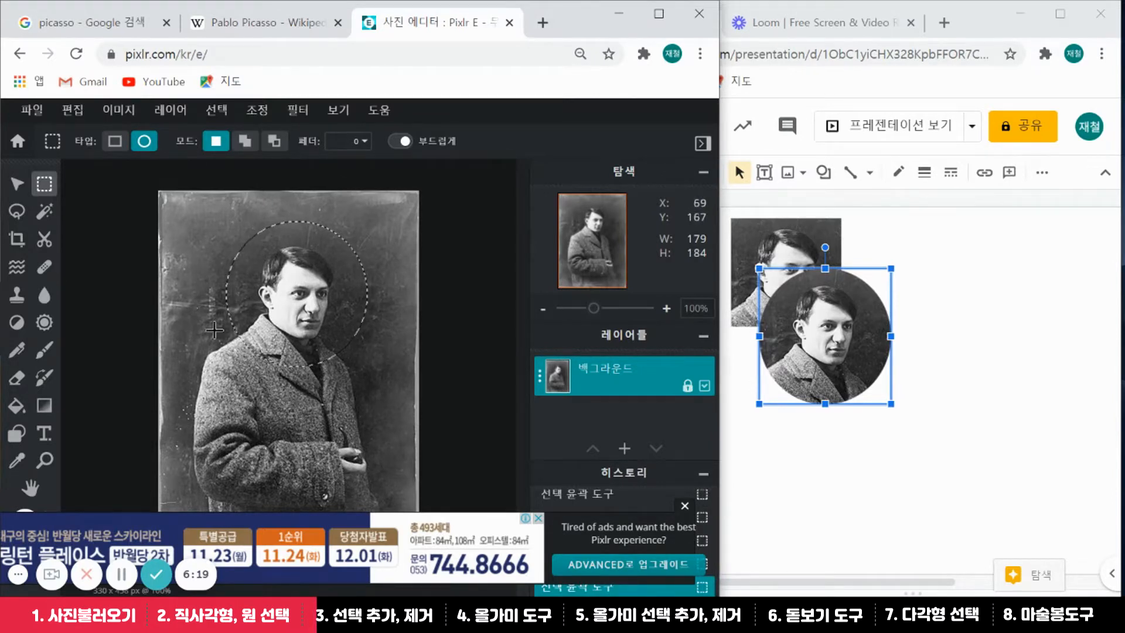
drag(223, 365, 352, 493)
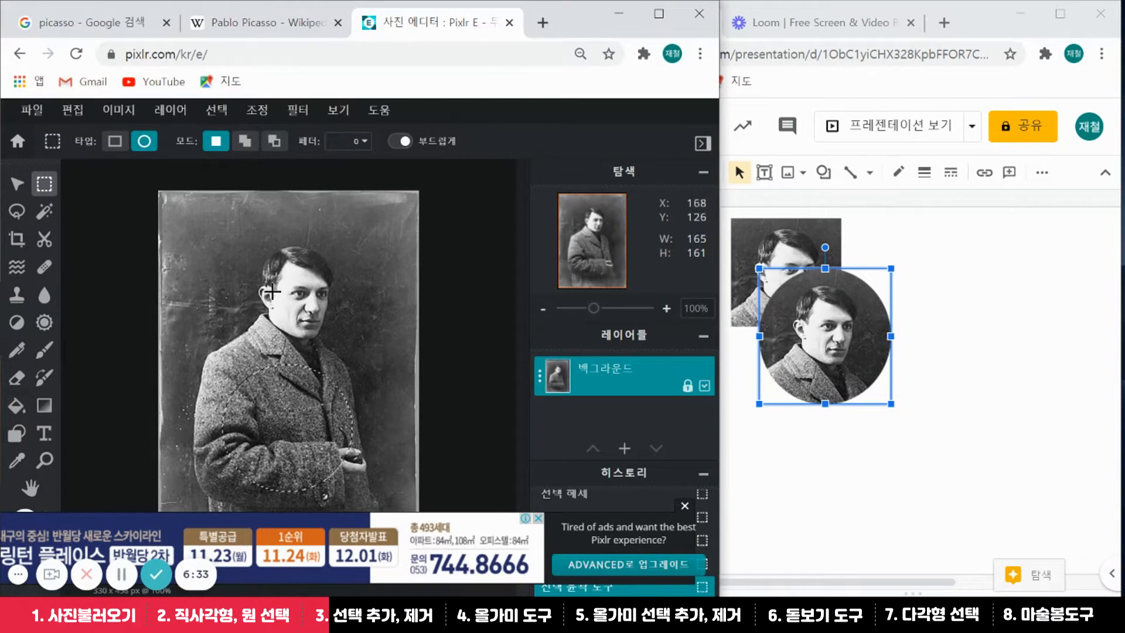
click(231, 277)
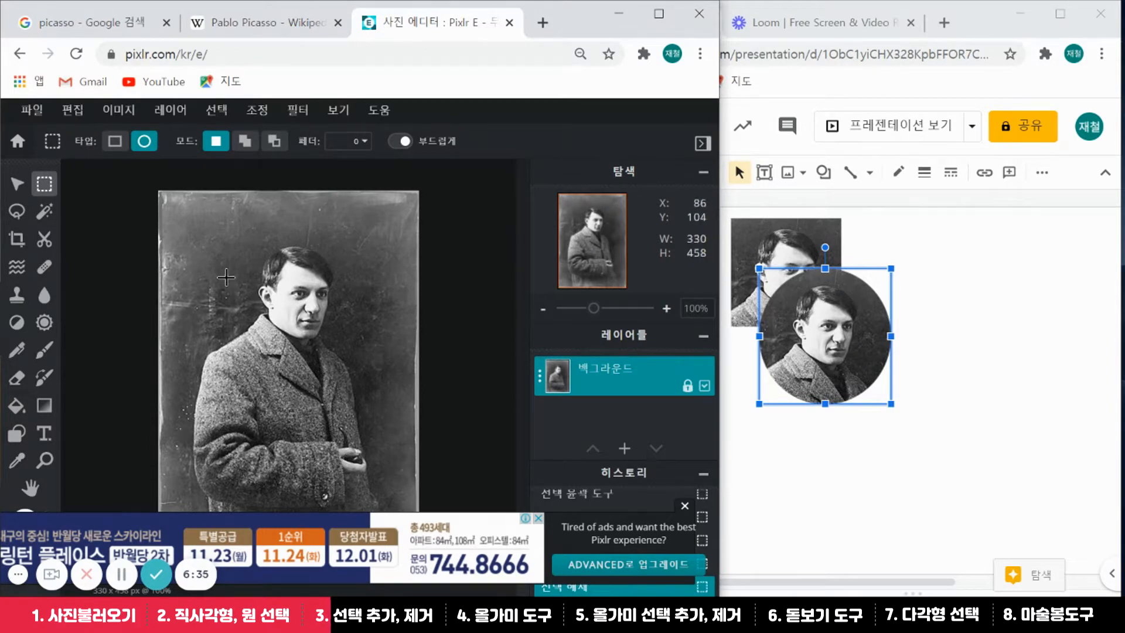
drag(211, 210, 355, 358)
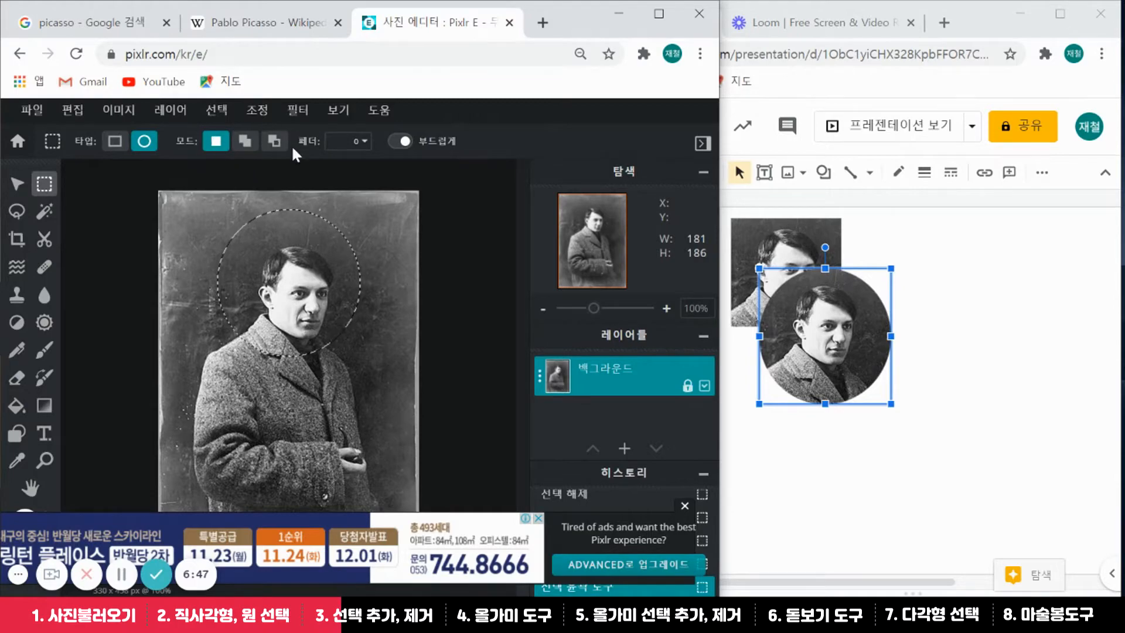
click(243, 142)
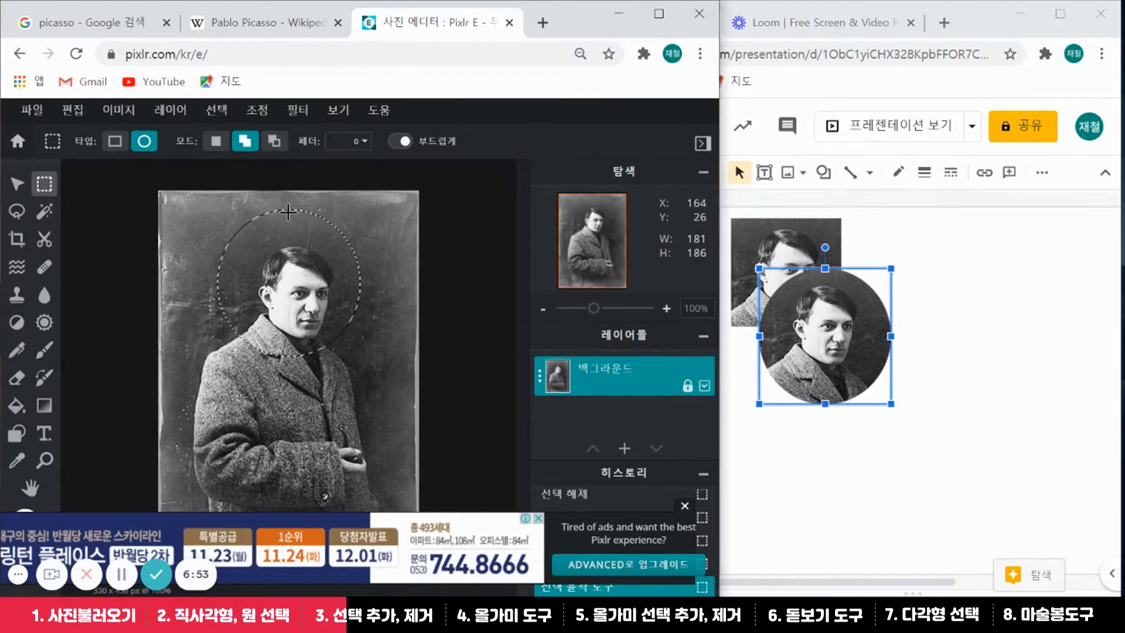
Add a coat oval to the head selection, then paste the cutout below the slide's middle circle
drag(228, 424, 359, 291)
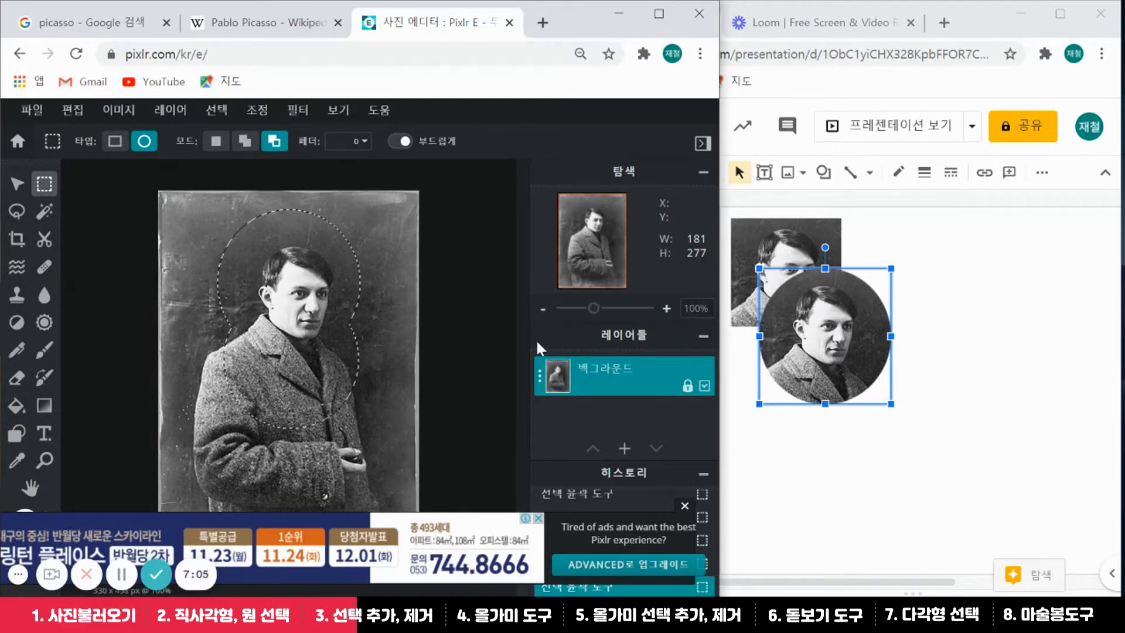
key(ctrl+c)
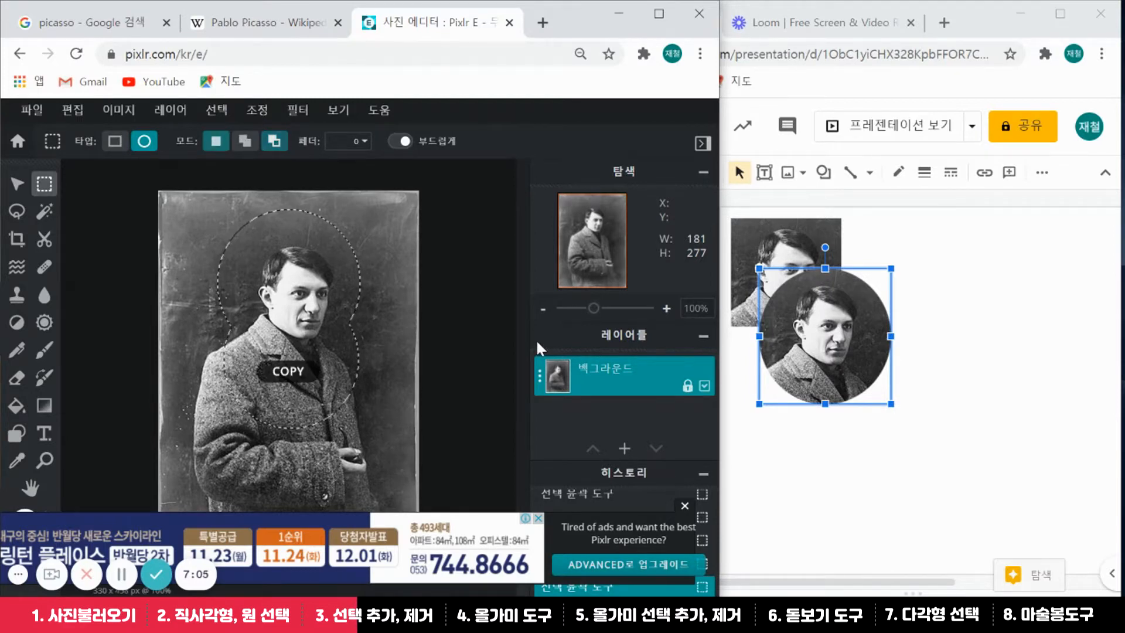
click(927, 203)
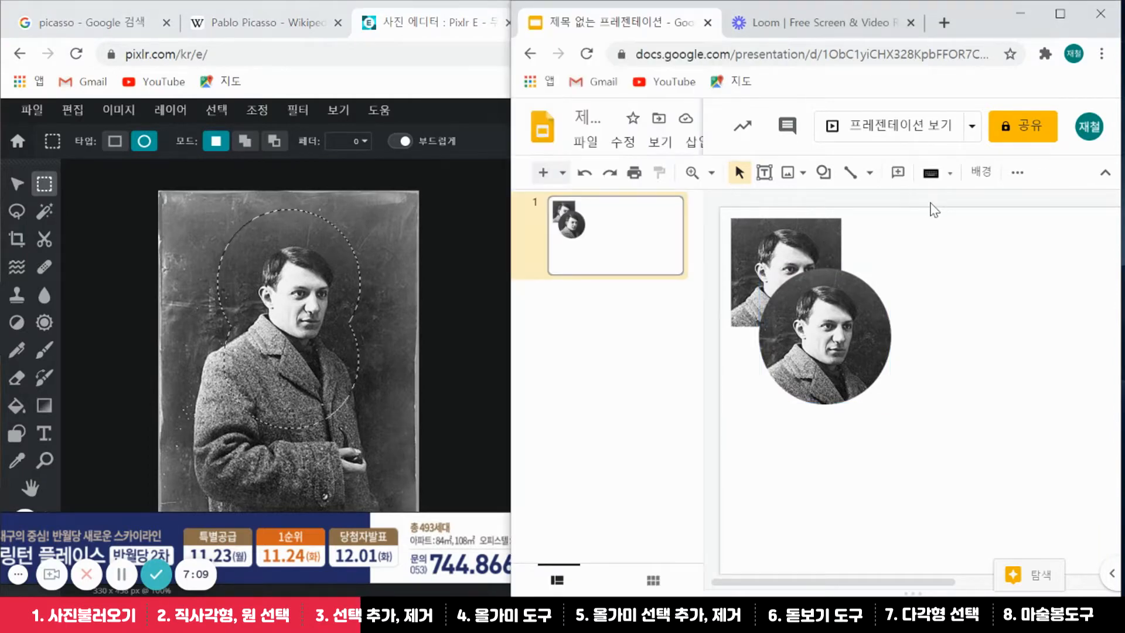
key(ctrl+v)
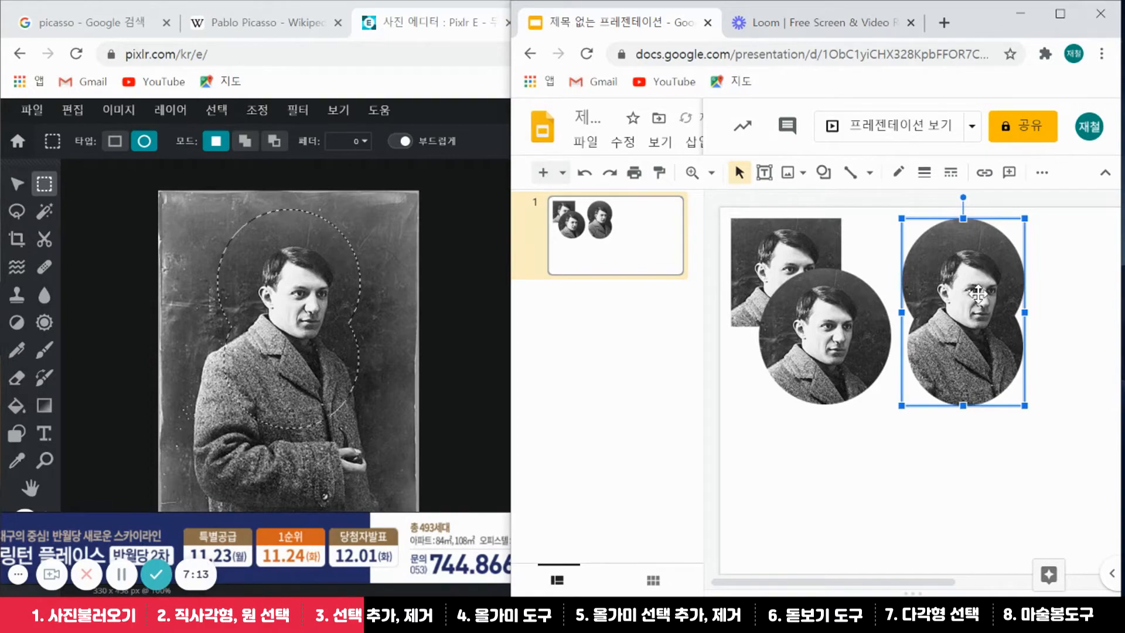
drag(977, 293, 807, 454)
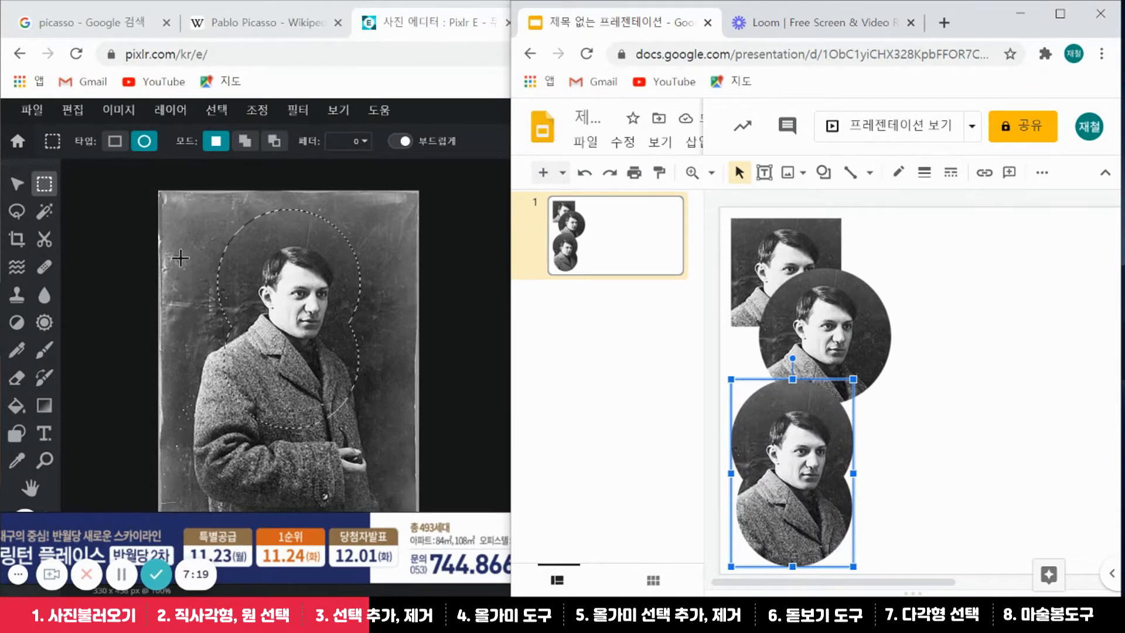
Add circles at the photo's top right and near the hand, then paste this cutout onto the slide's image stack
click(246, 141)
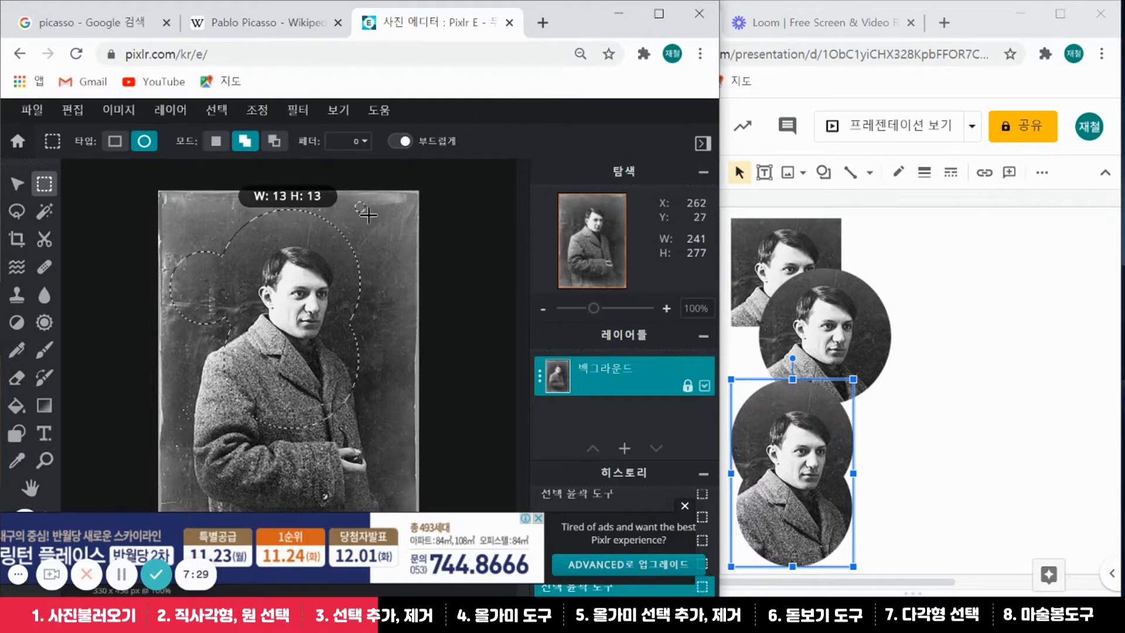
drag(368, 215, 410, 256)
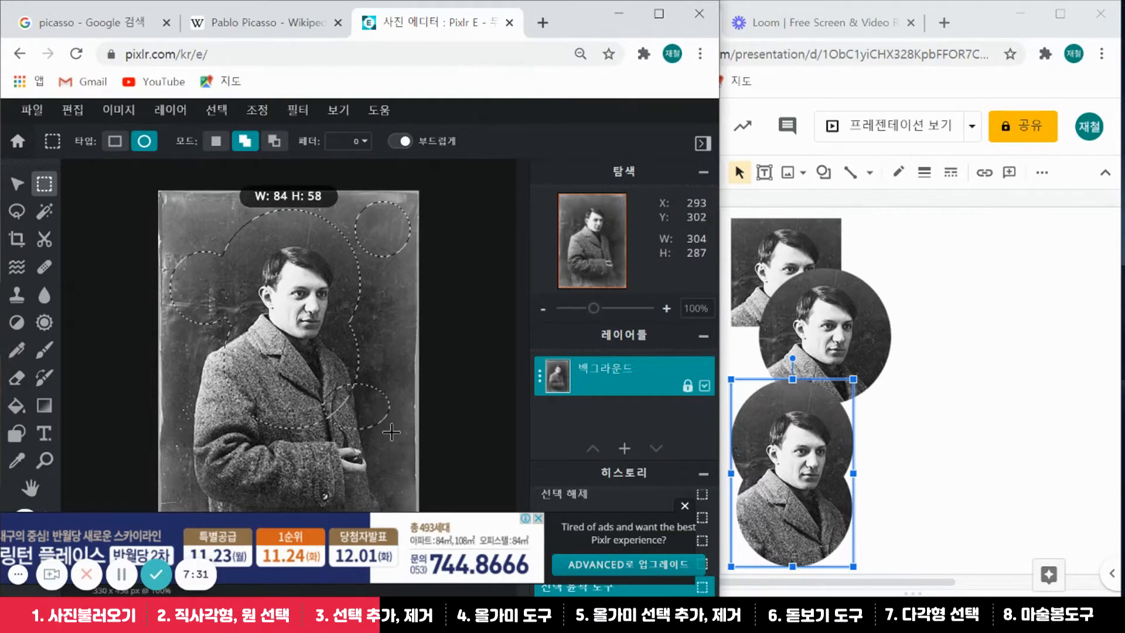
drag(391, 432, 394, 453)
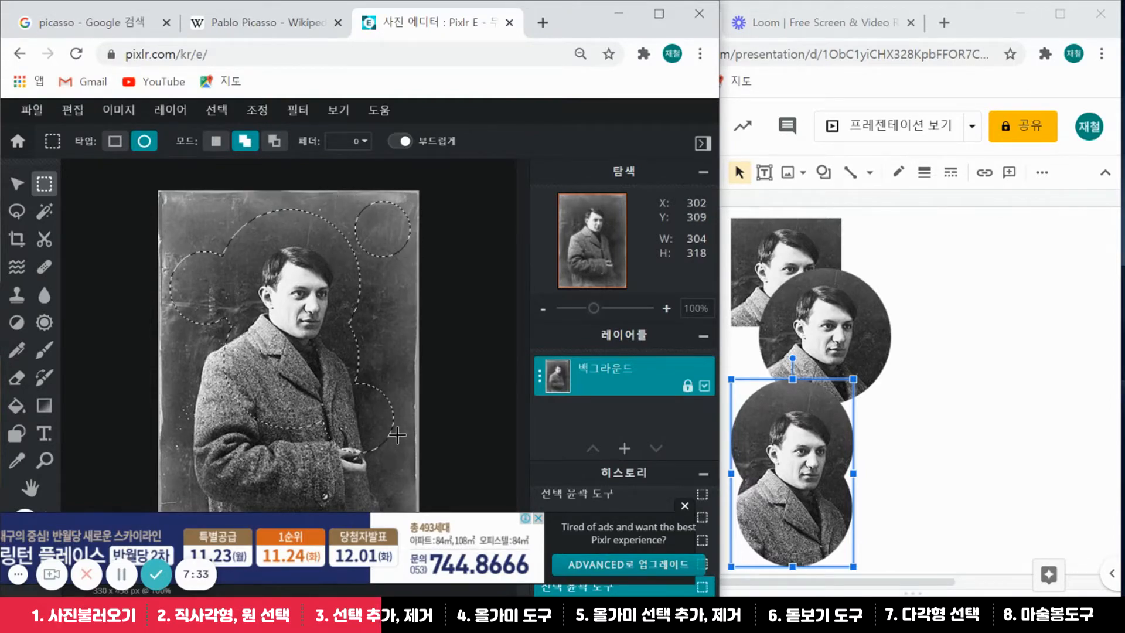
click(979, 204)
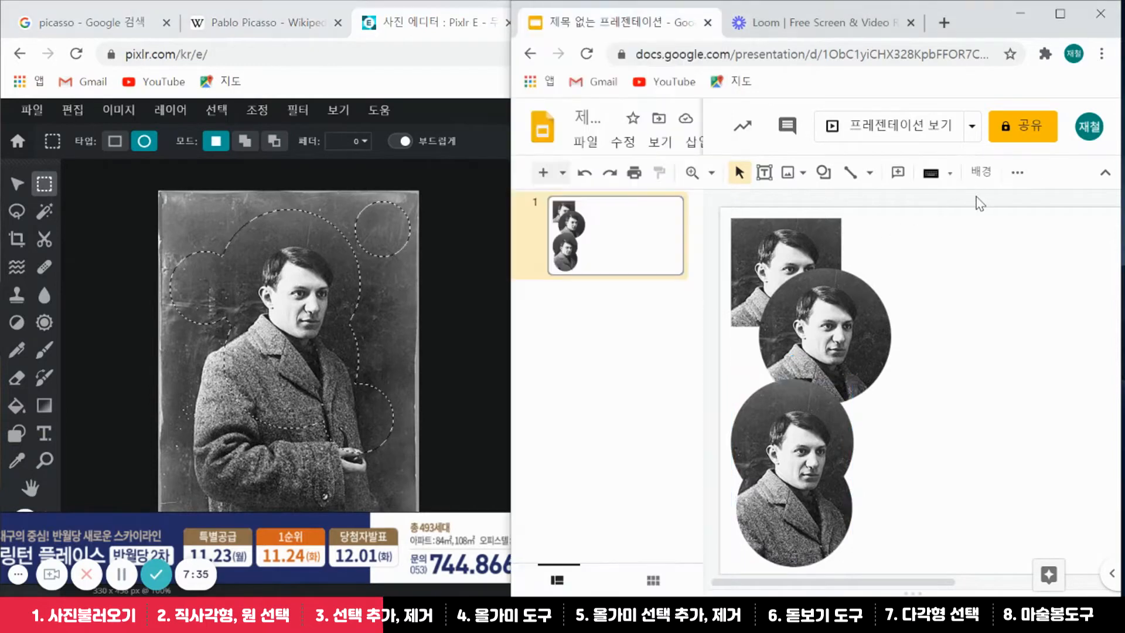
key(ctrl+v)
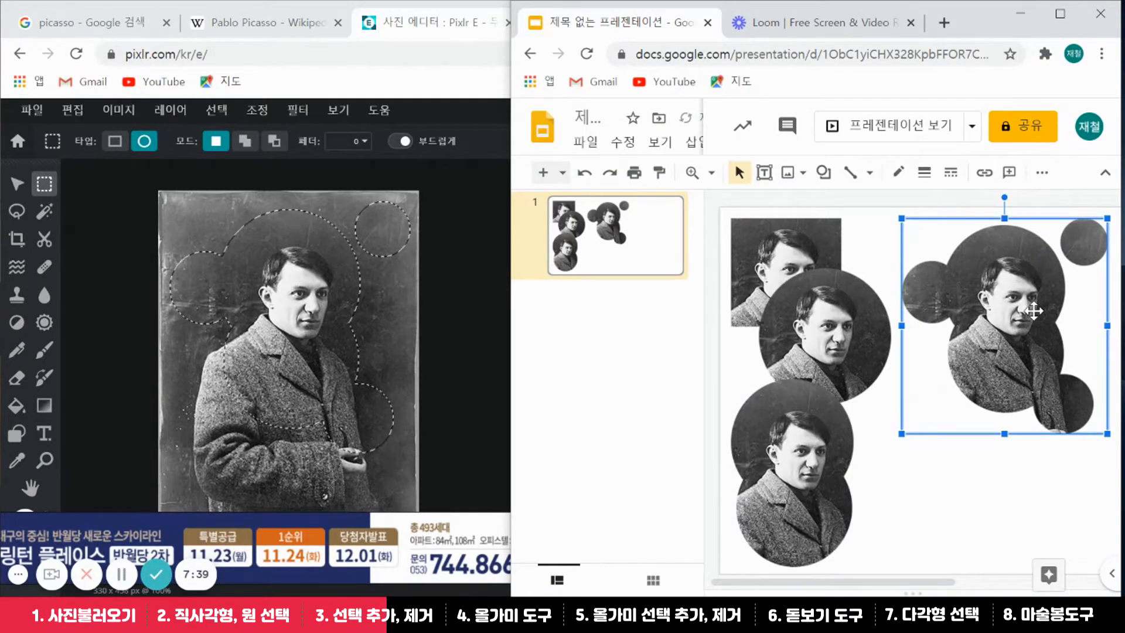
drag(1033, 311, 822, 350)
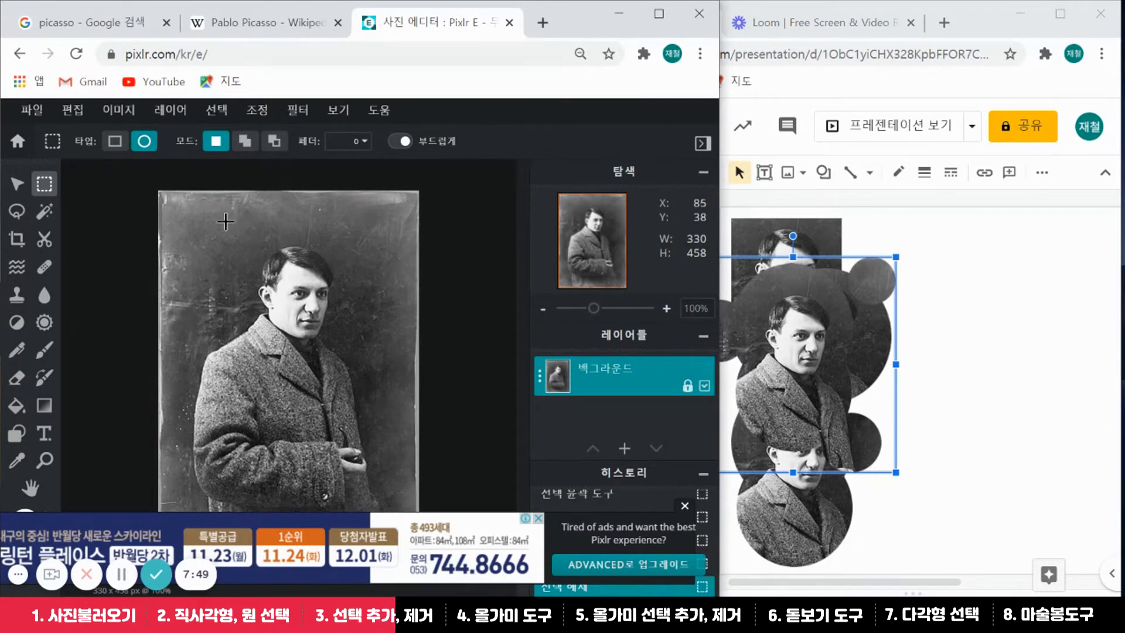
Select a circle around Picasso's head, trim its lower edge in subtract mode, and copy it
drag(225, 222, 375, 377)
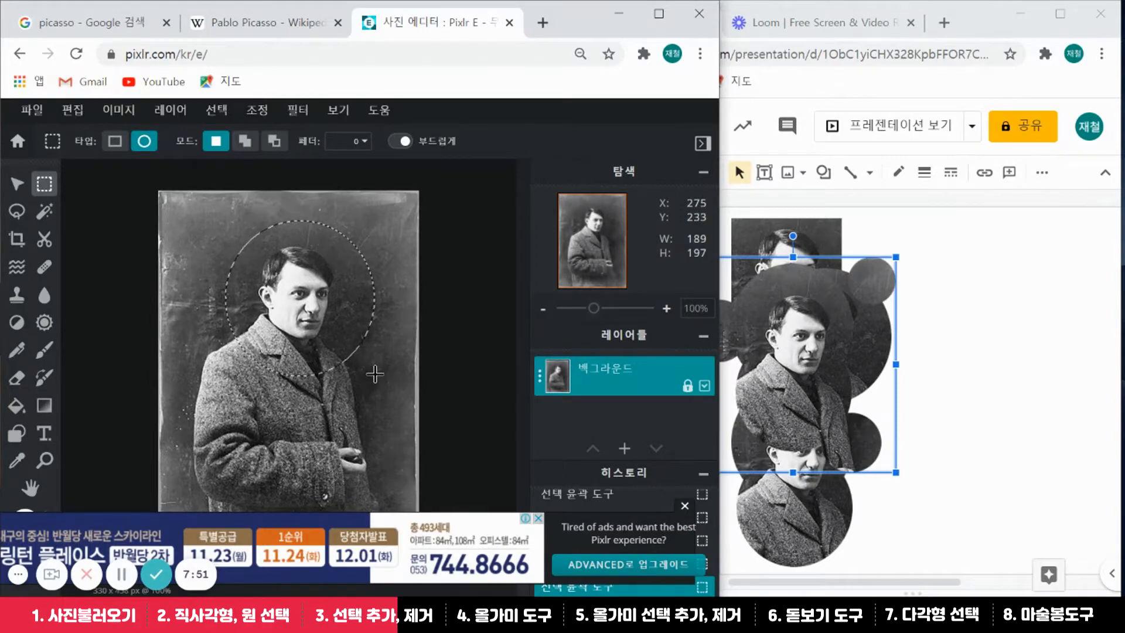
click(274, 141)
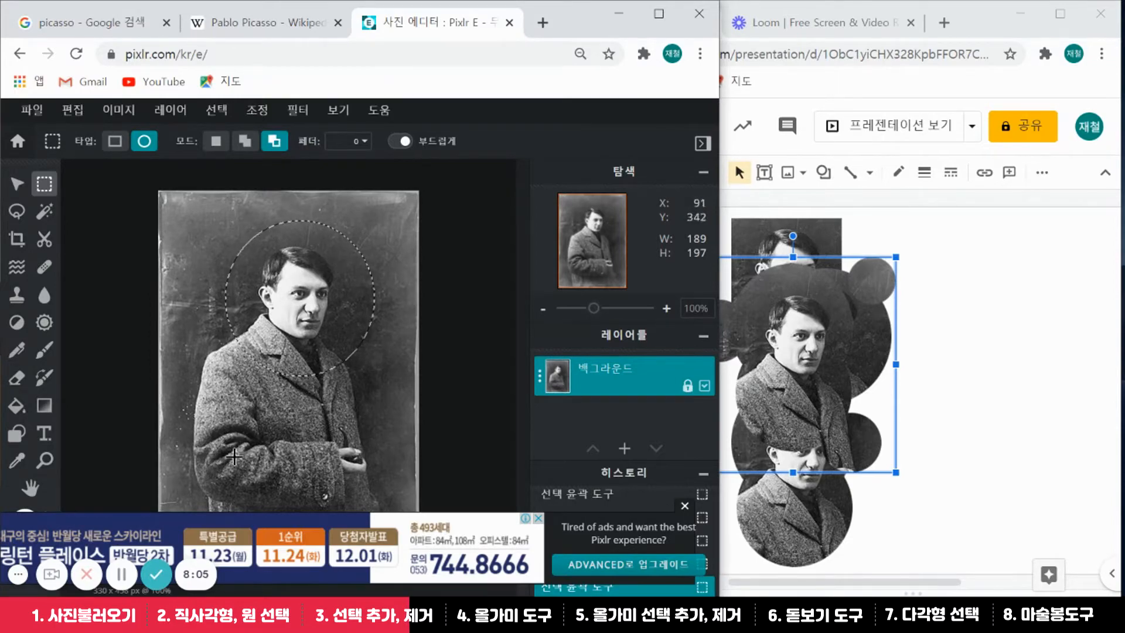
drag(228, 476, 387, 341)
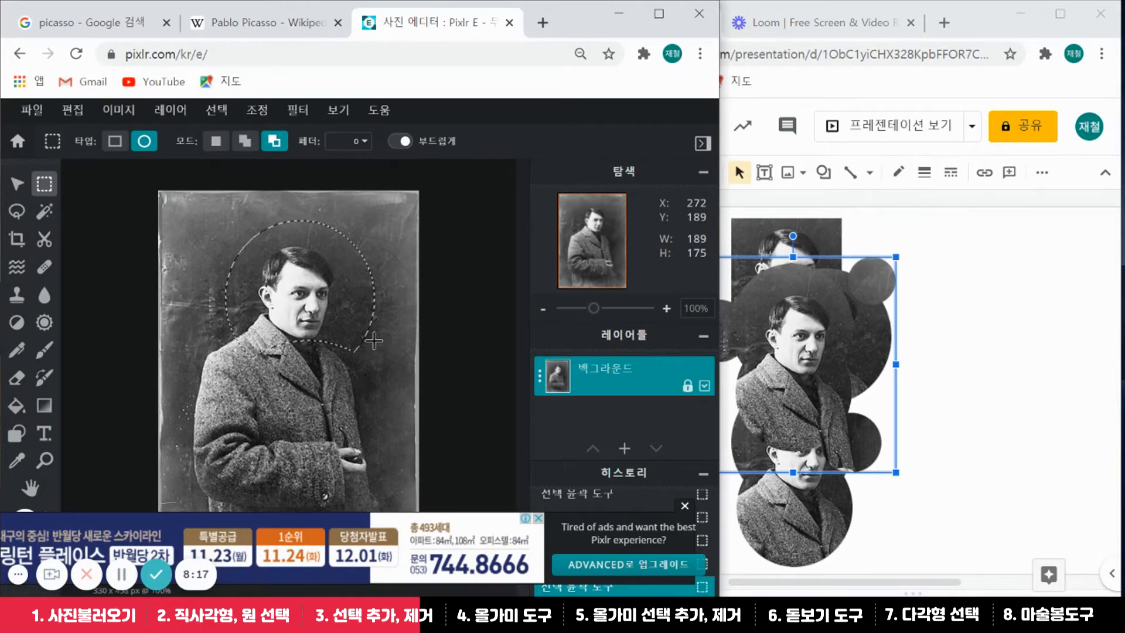
key(ctrl+c)
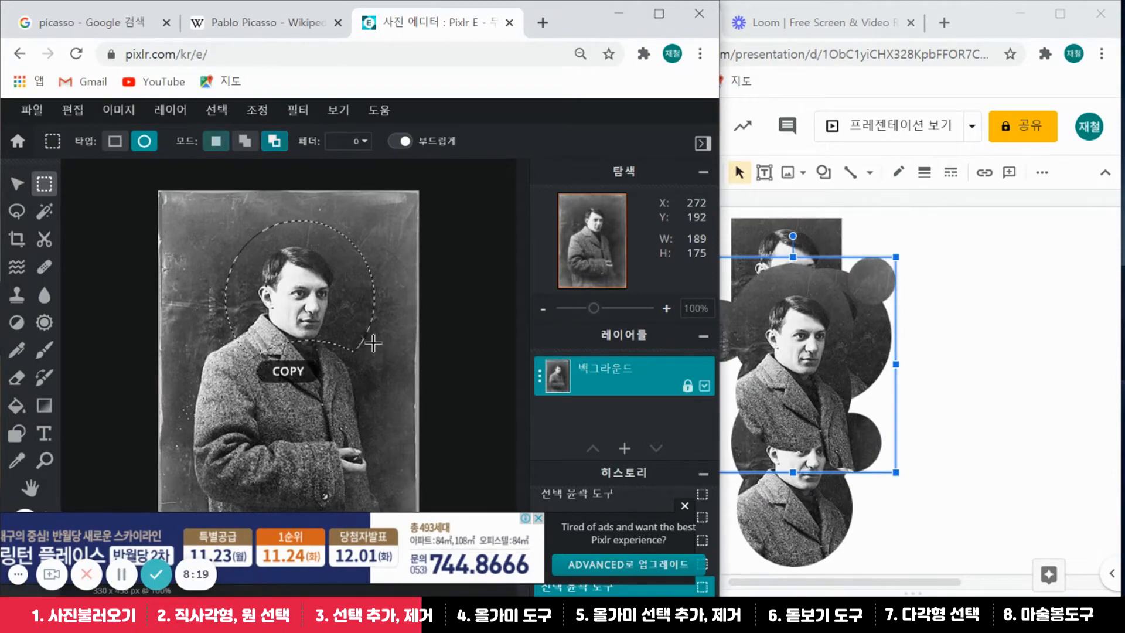
Paste the trimmed head circle onto slide 1, placed apart at the upper right
click(989, 205)
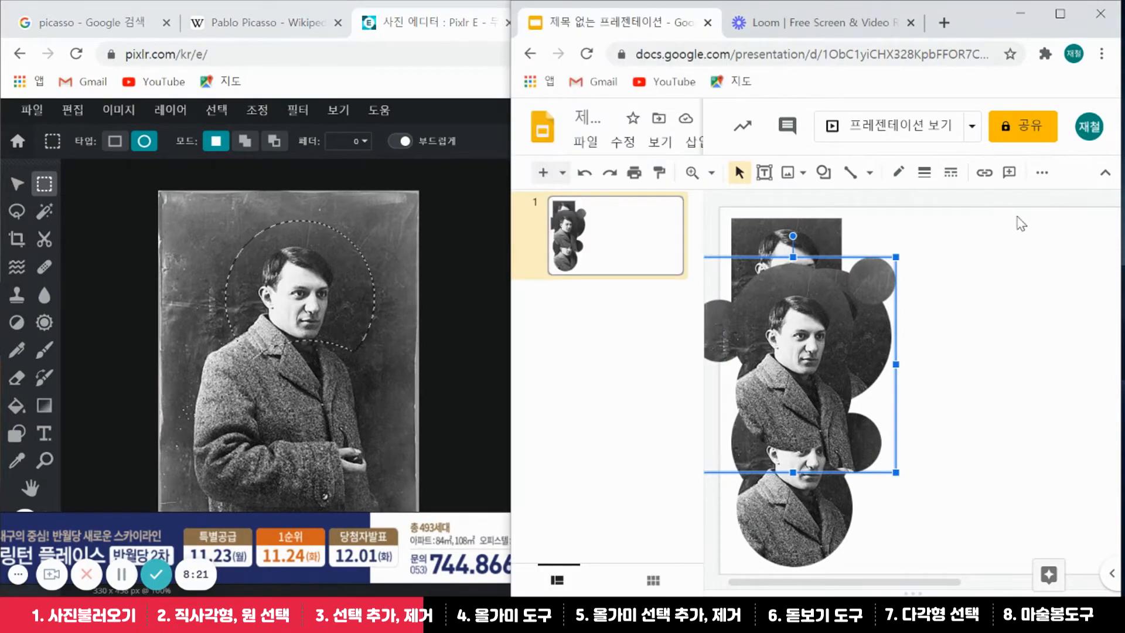
click(990, 201)
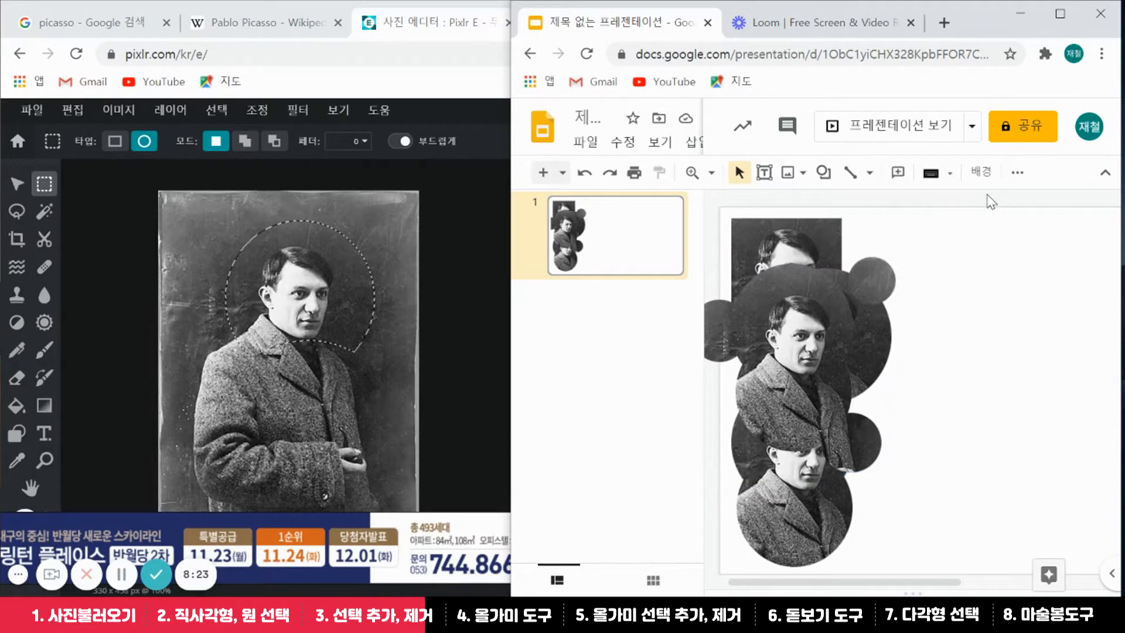
key(ctrl+v)
drag(962, 259, 979, 275)
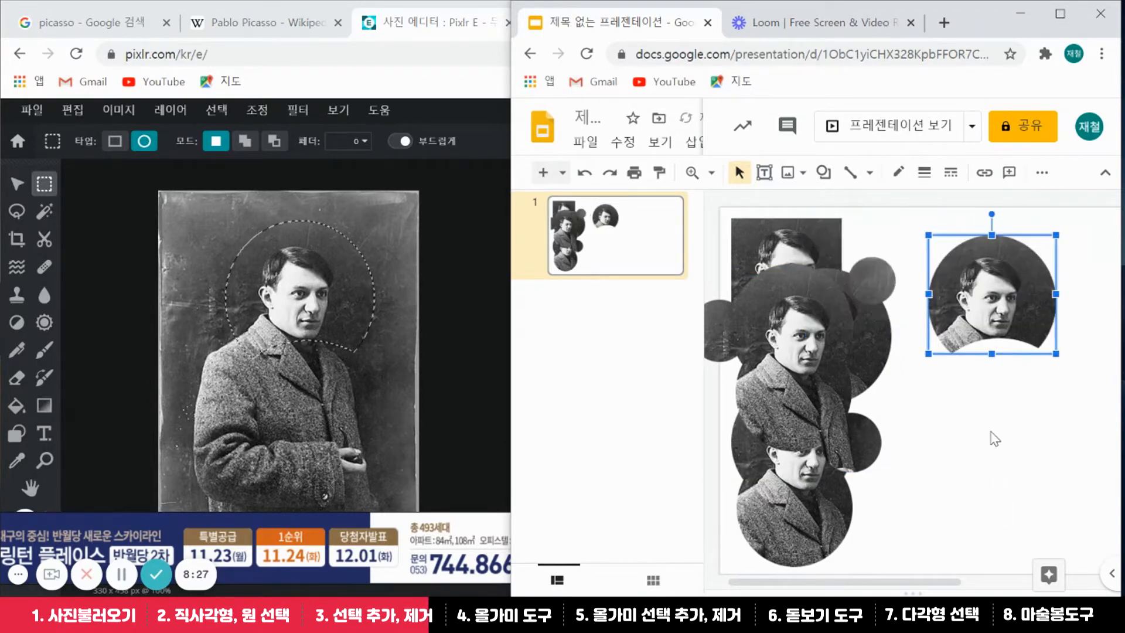
click(994, 438)
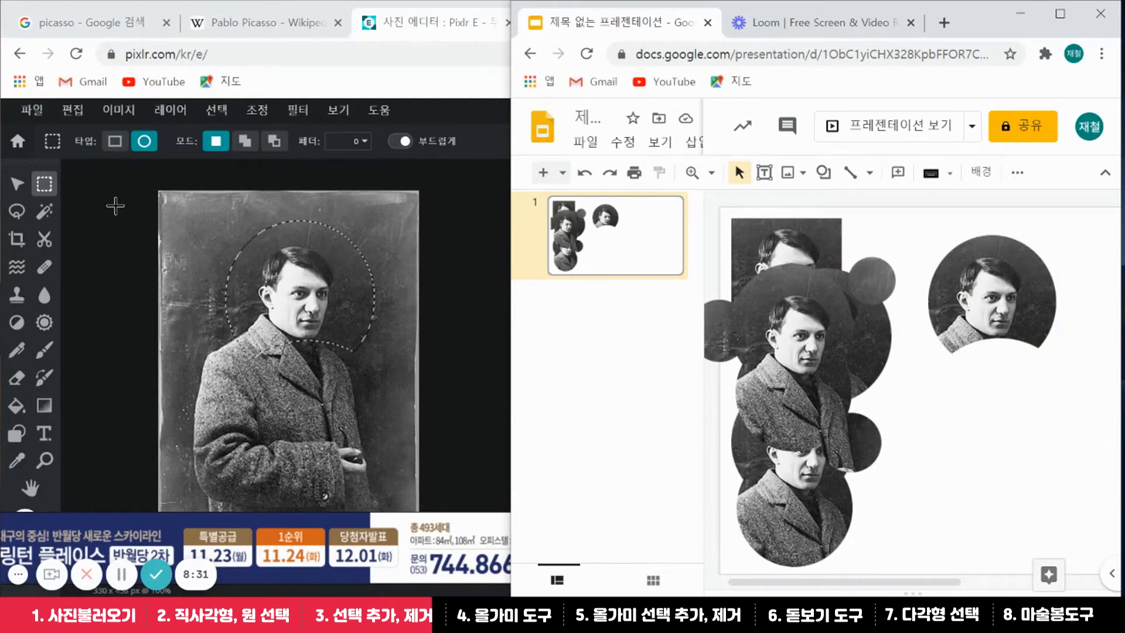
click(108, 189)
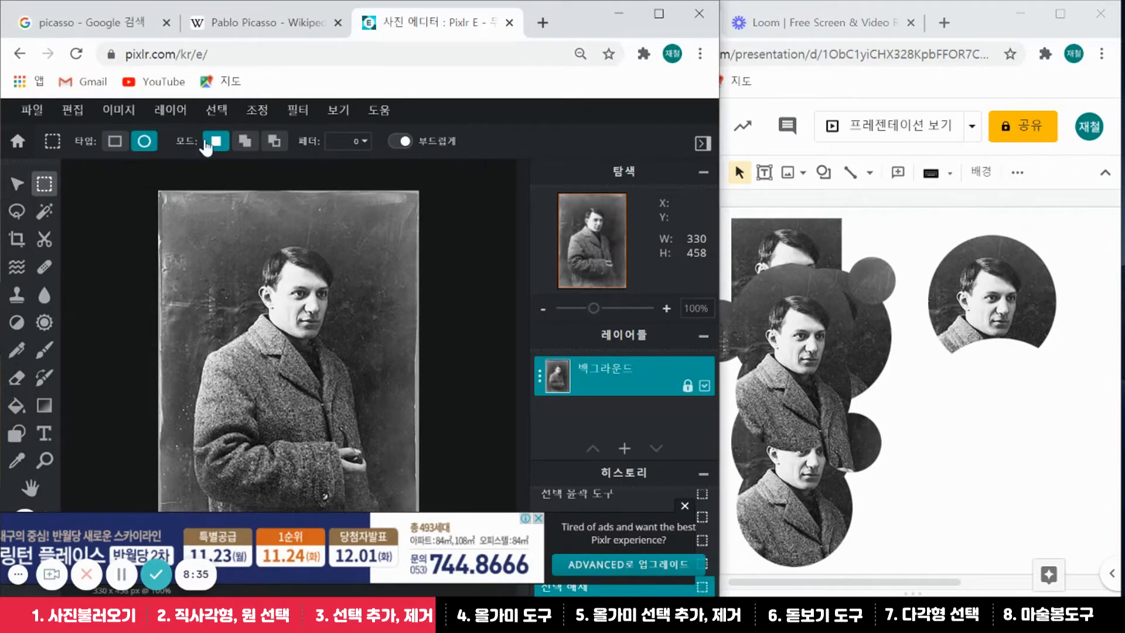
Try the add and subtract selection modes, then pick the freehand Lasso tool
click(243, 142)
click(274, 141)
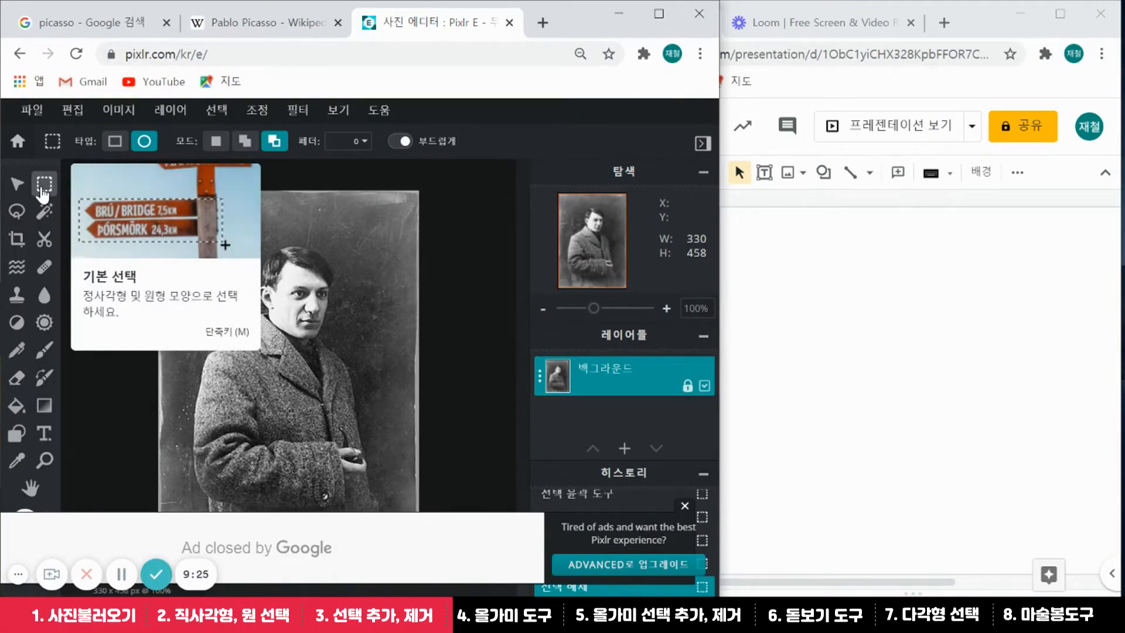
click(18, 212)
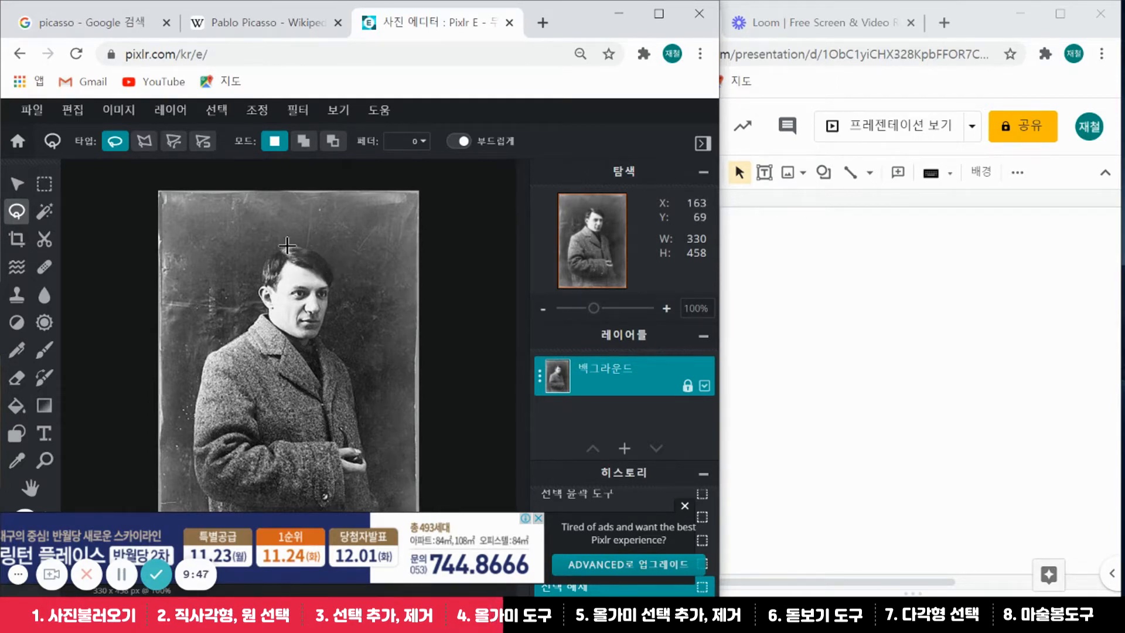
Lasso-trace Picasso's head, copy it, and paste it onto the slide
mouse_move(258, 268)
mouse_down()
mouse_move(253, 295)
mouse_move(270, 321)
mouse_move(306, 339)
mouse_move(325, 333)
mouse_move(337, 275)
mouse_move(308, 244)
mouse_move(271, 260)
mouse_up()
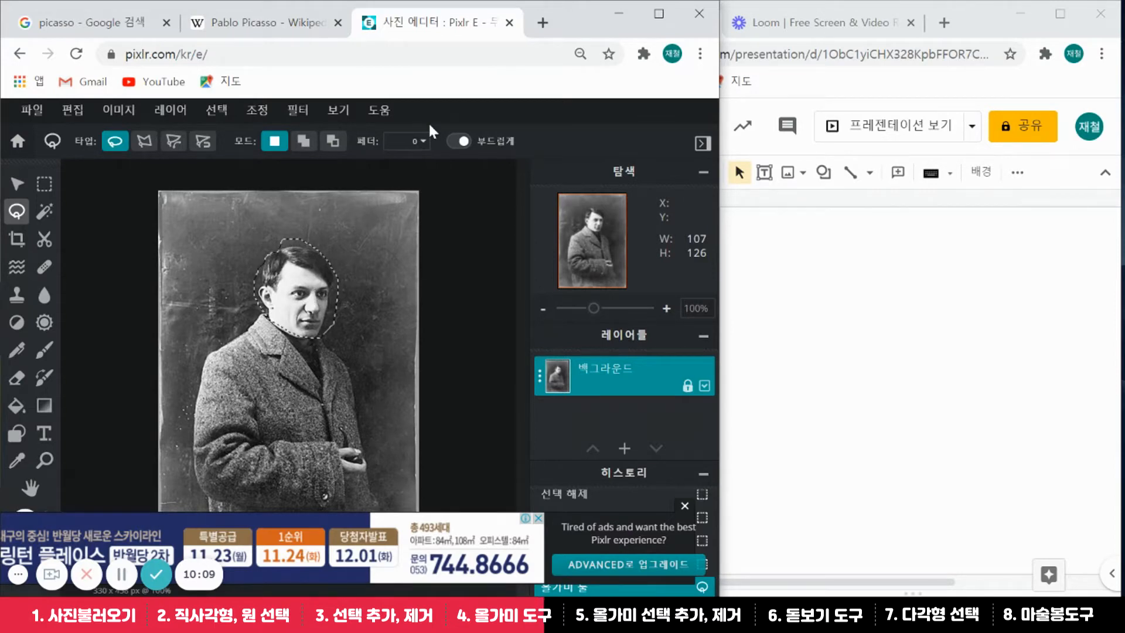
key(ctrl+c)
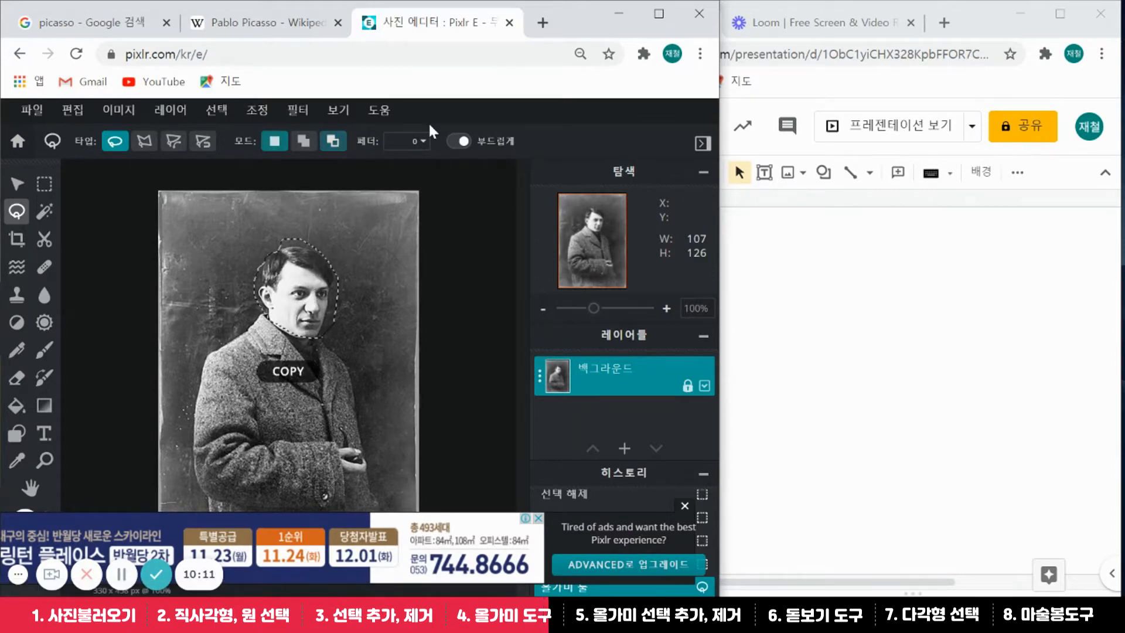
click(835, 203)
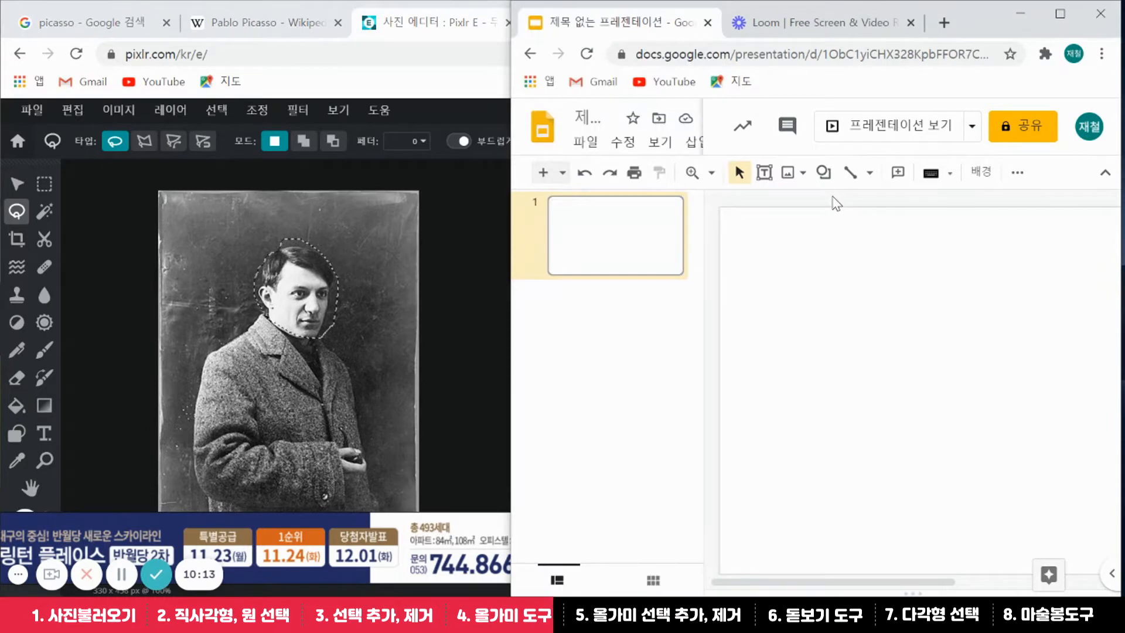
key(ctrl+v)
click(959, 286)
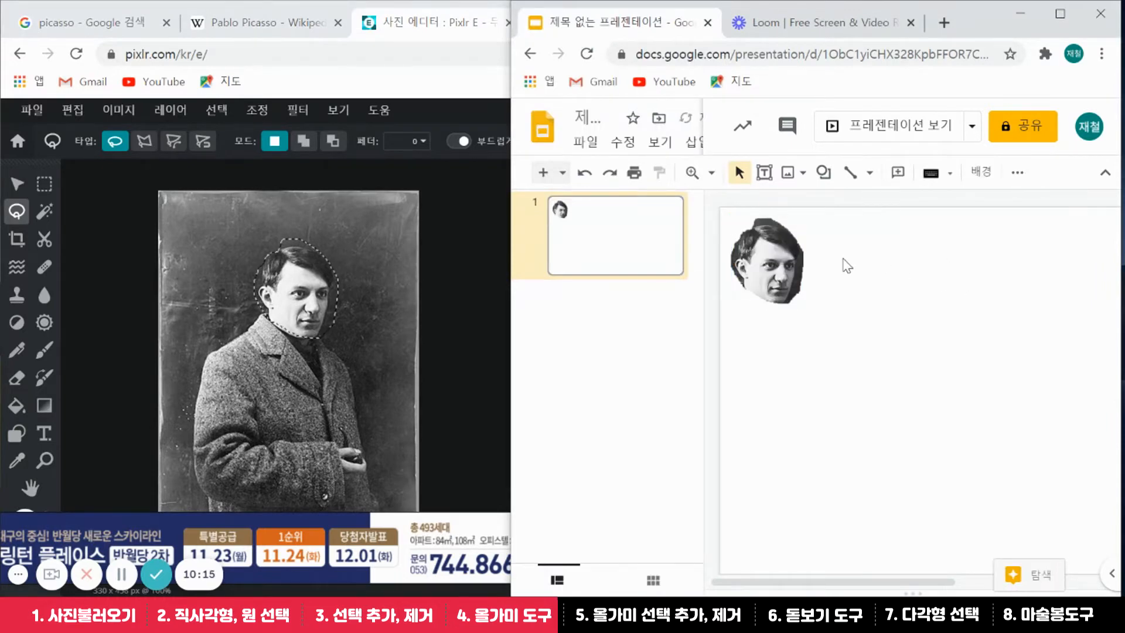
Move the pasted head toward the upper left and enlarge it by its corner handle
drag(783, 259, 802, 264)
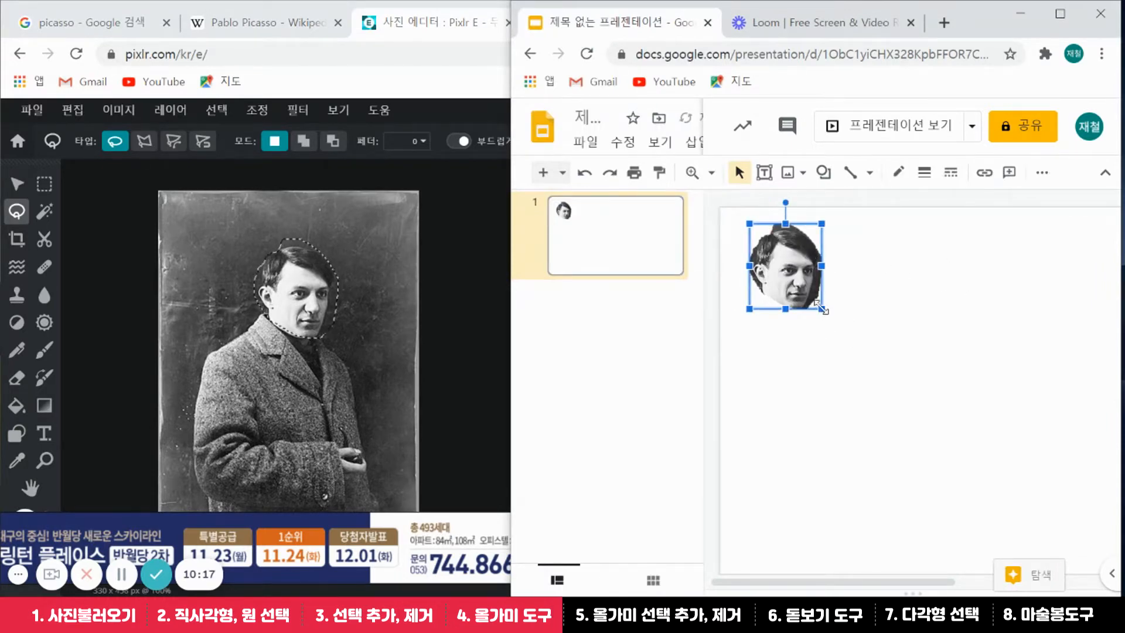
drag(822, 308, 917, 360)
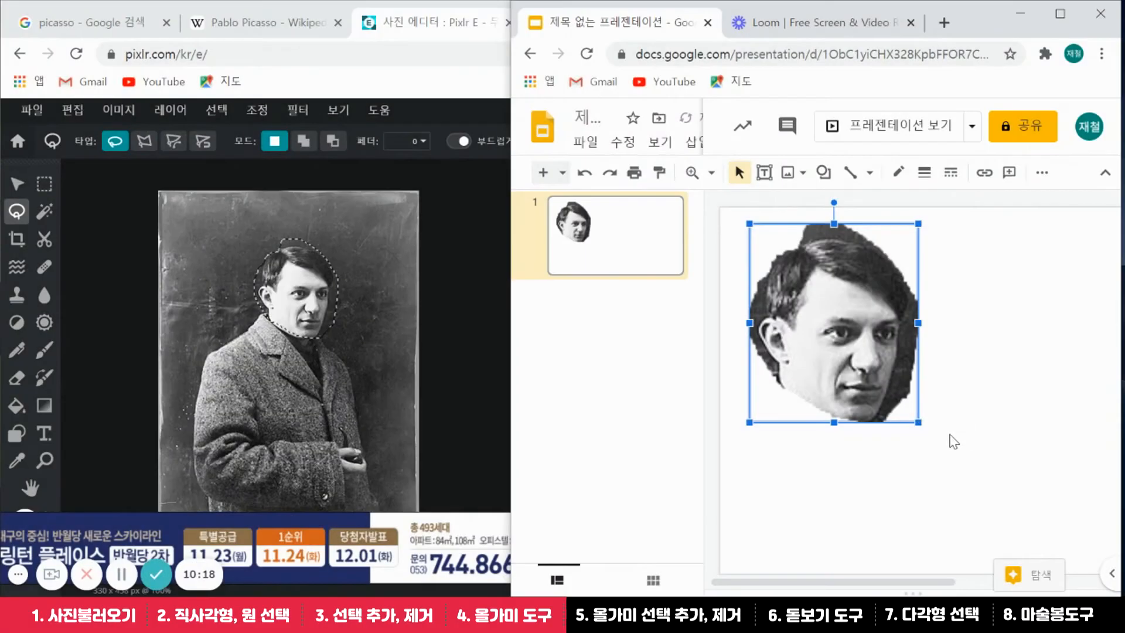
drag(949, 439, 921, 381)
click(925, 384)
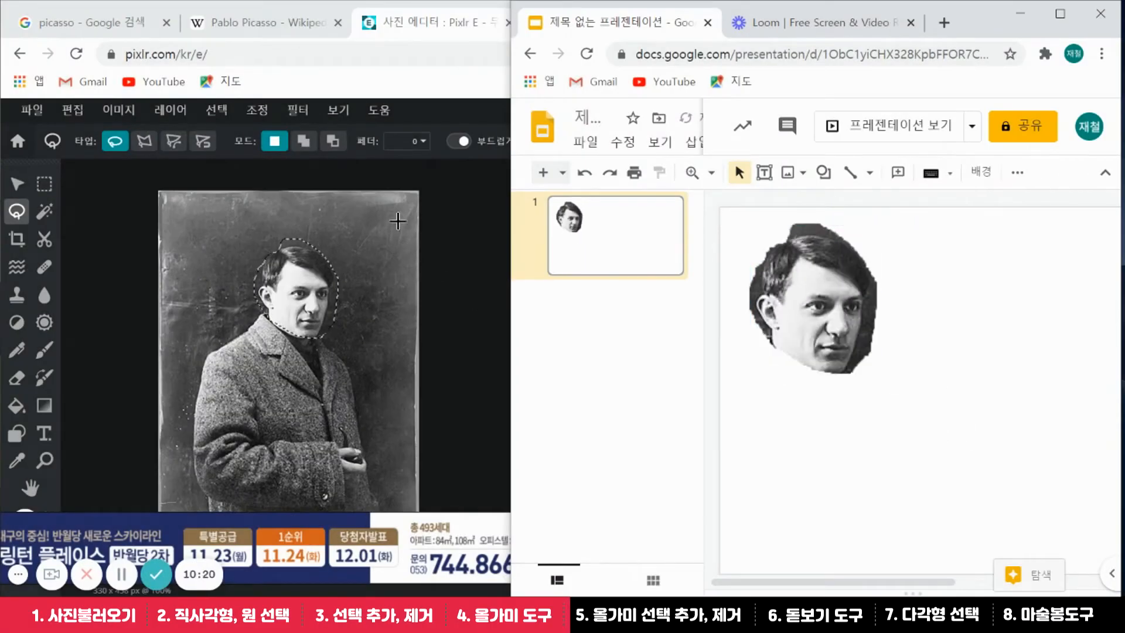
click(351, 81)
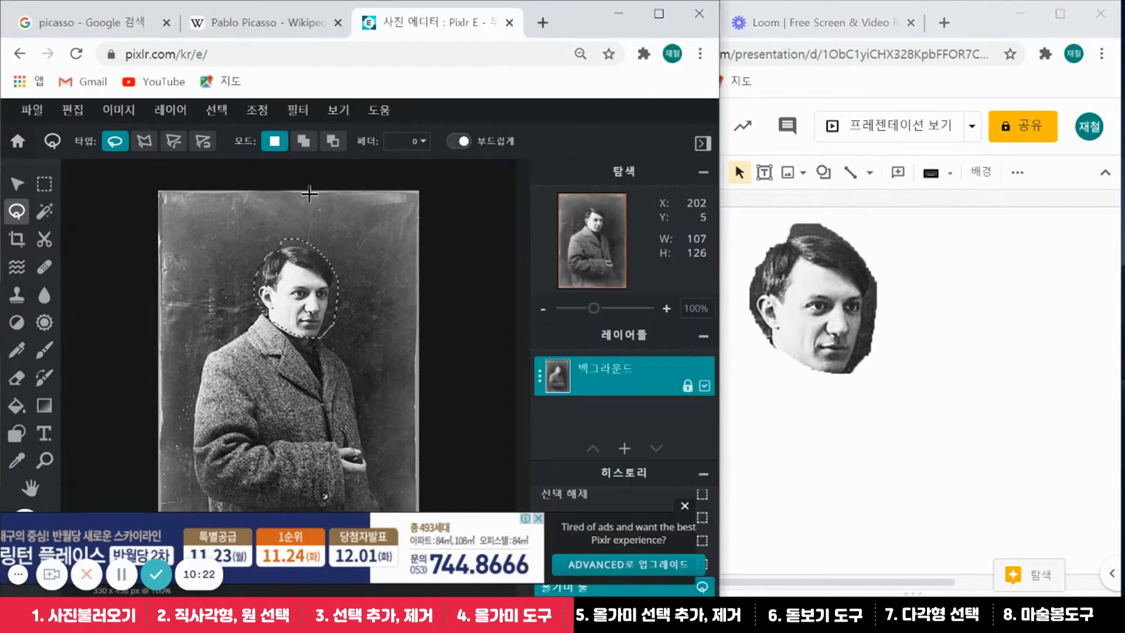
In lasso Subtract mode, trim the head selection to the right, above, and top-left of the hair
click(332, 143)
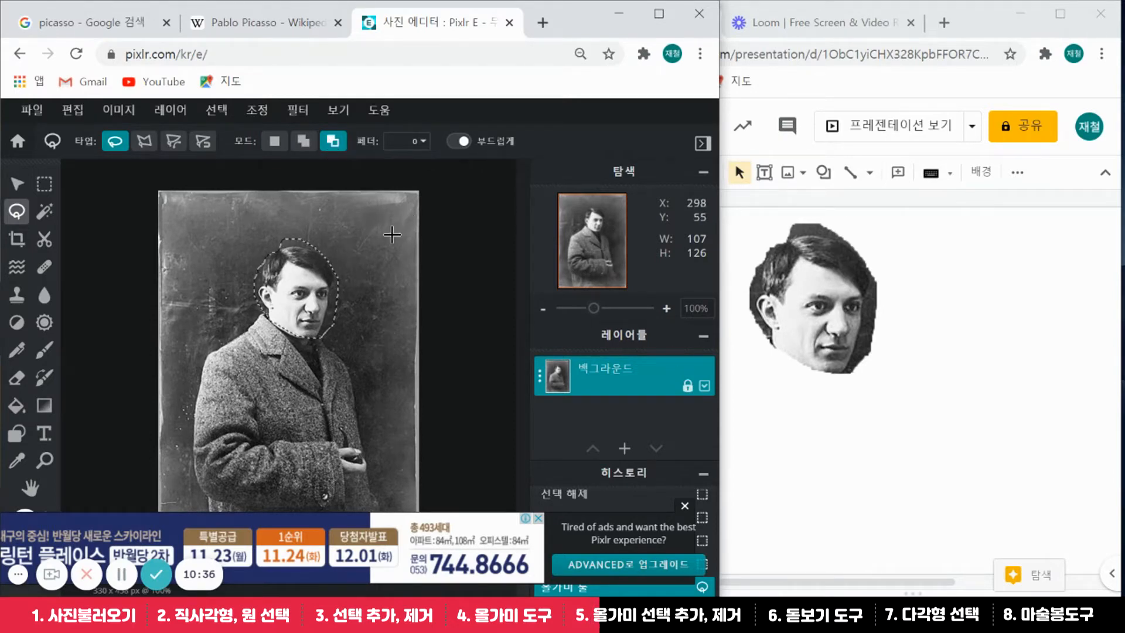
mouse_move(377, 237)
mouse_down()
mouse_move(337, 270)
mouse_move(317, 338)
mouse_move(360, 348)
mouse_move(394, 321)
mouse_up()
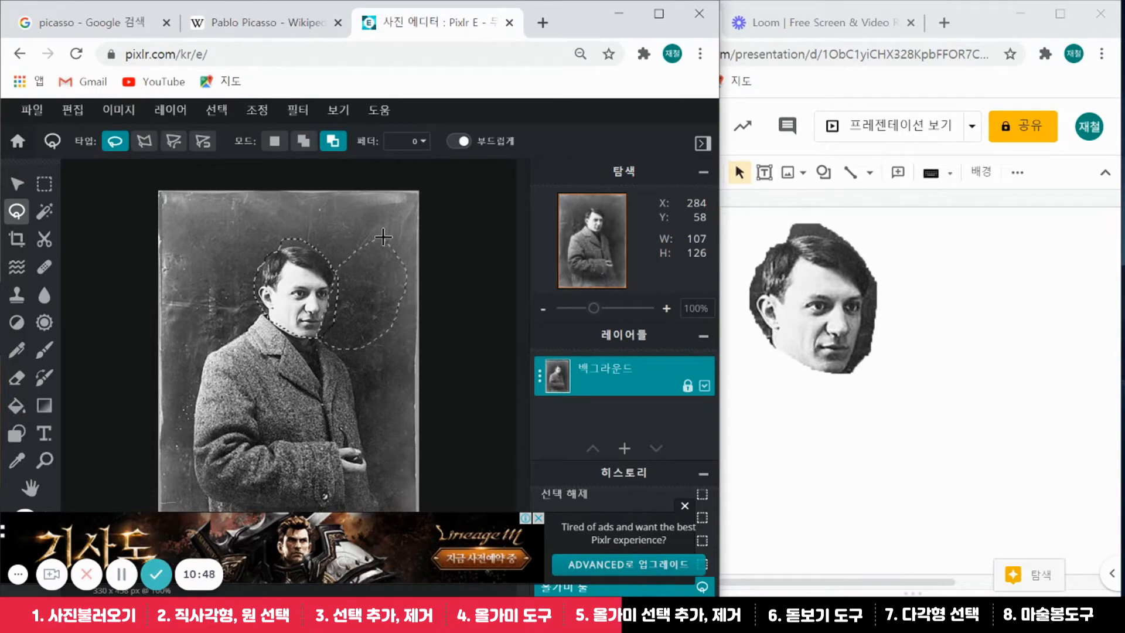
drag(384, 237, 377, 232)
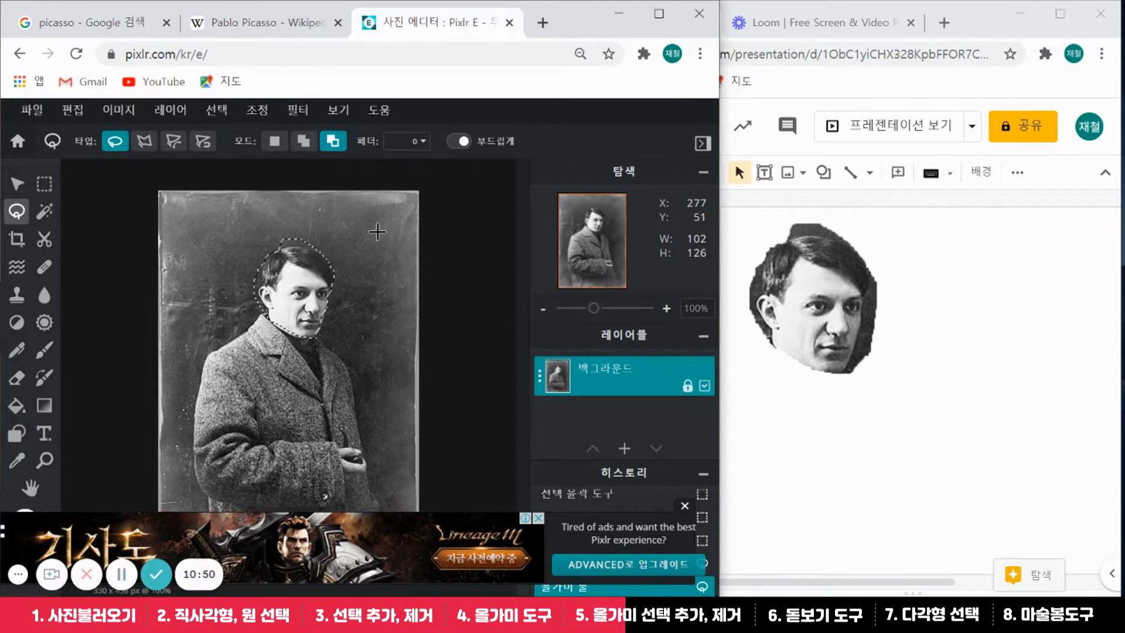
mouse_move(319, 206)
mouse_down()
mouse_move(276, 209)
mouse_move(264, 234)
mouse_move(271, 252)
mouse_move(319, 249)
mouse_move(344, 226)
mouse_up()
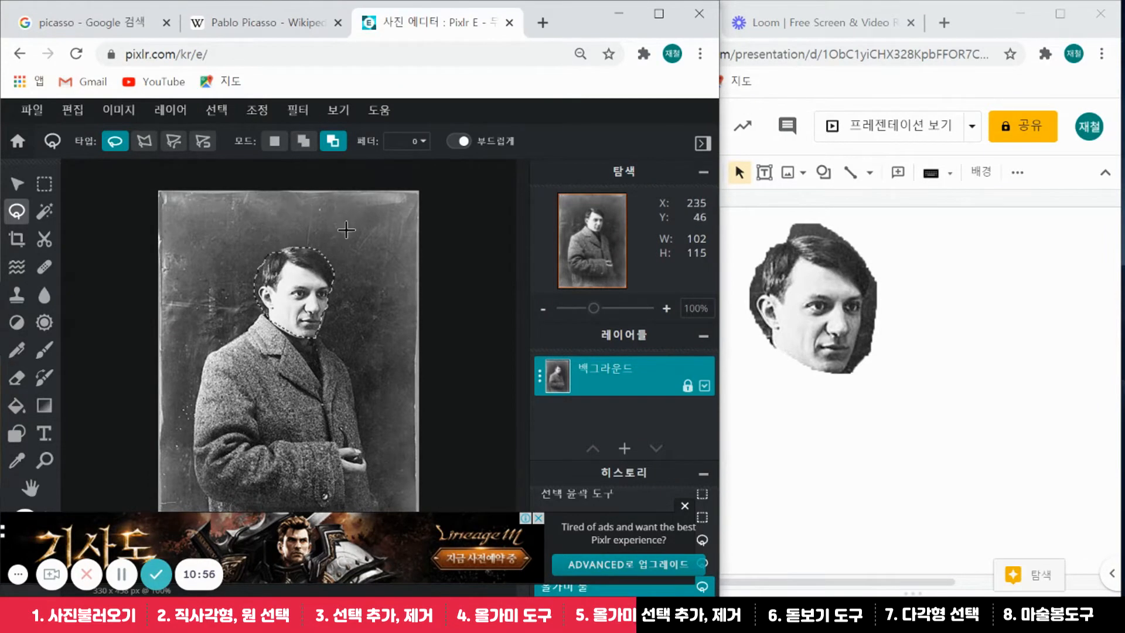
mouse_move(228, 229)
mouse_down()
mouse_move(259, 256)
mouse_move(258, 295)
mouse_move(271, 317)
mouse_move(246, 323)
mouse_move(226, 307)
mouse_move(211, 254)
mouse_up()
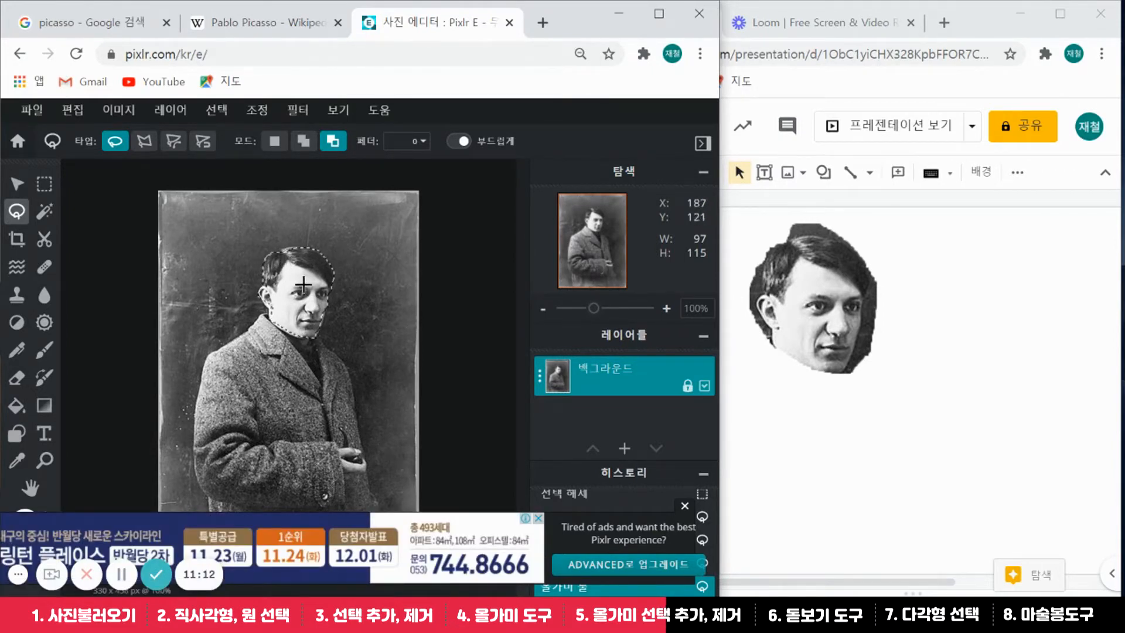
Add the chin and coat collar to the selection, then paste the head-and-shoulders cutout onto the slide
click(304, 144)
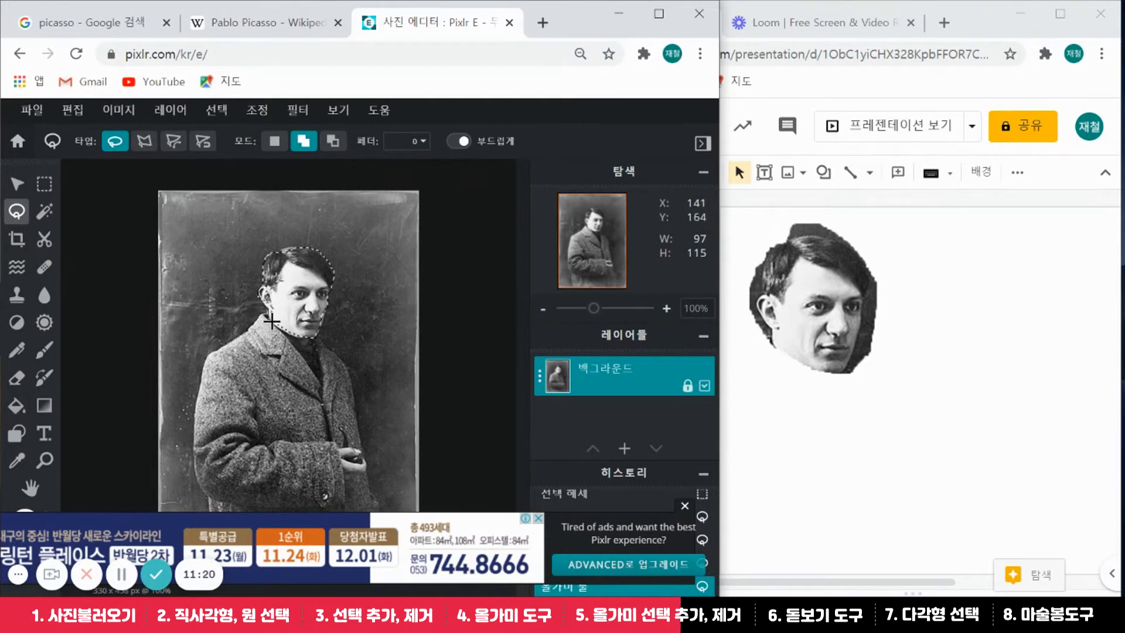
drag(314, 332, 317, 304)
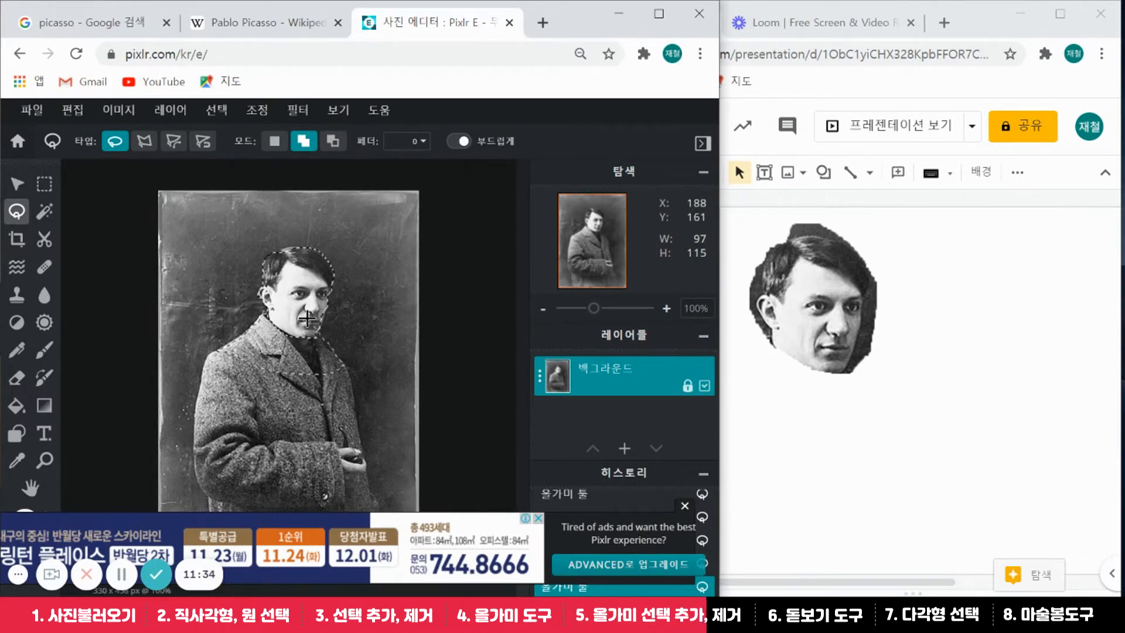
mouse_move(307, 319)
mouse_down()
mouse_move(303, 358)
mouse_move(239, 372)
mouse_move(255, 314)
mouse_move(285, 282)
mouse_move(314, 320)
mouse_up()
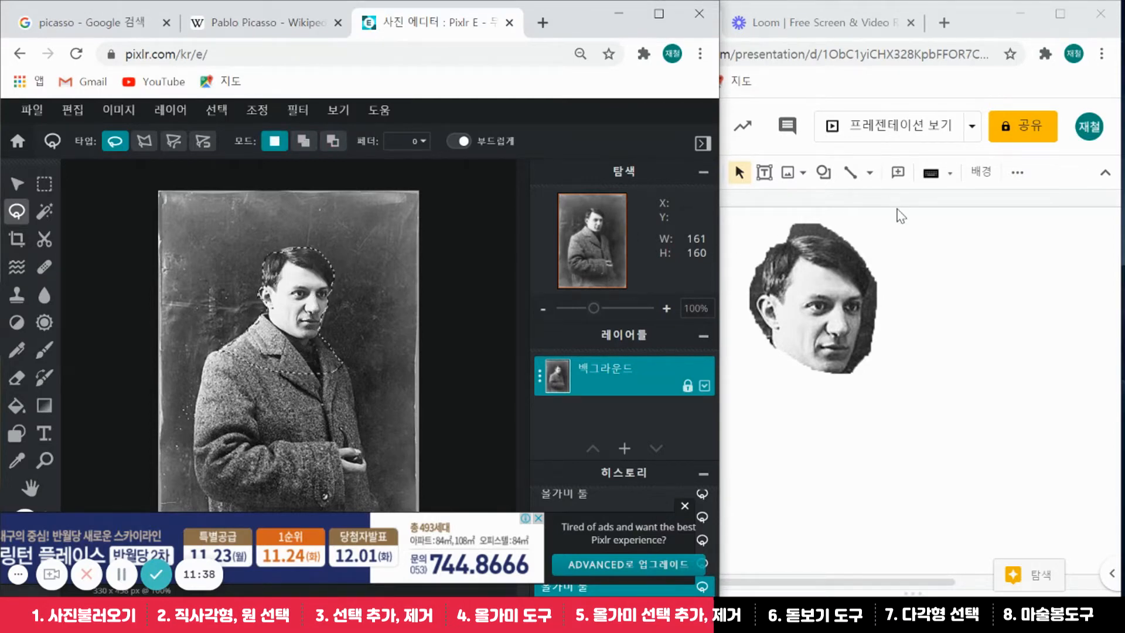
click(913, 206)
key(ctrl+v)
Position the small head-and-shoulders cutout right beside the large face
drag(953, 274, 951, 360)
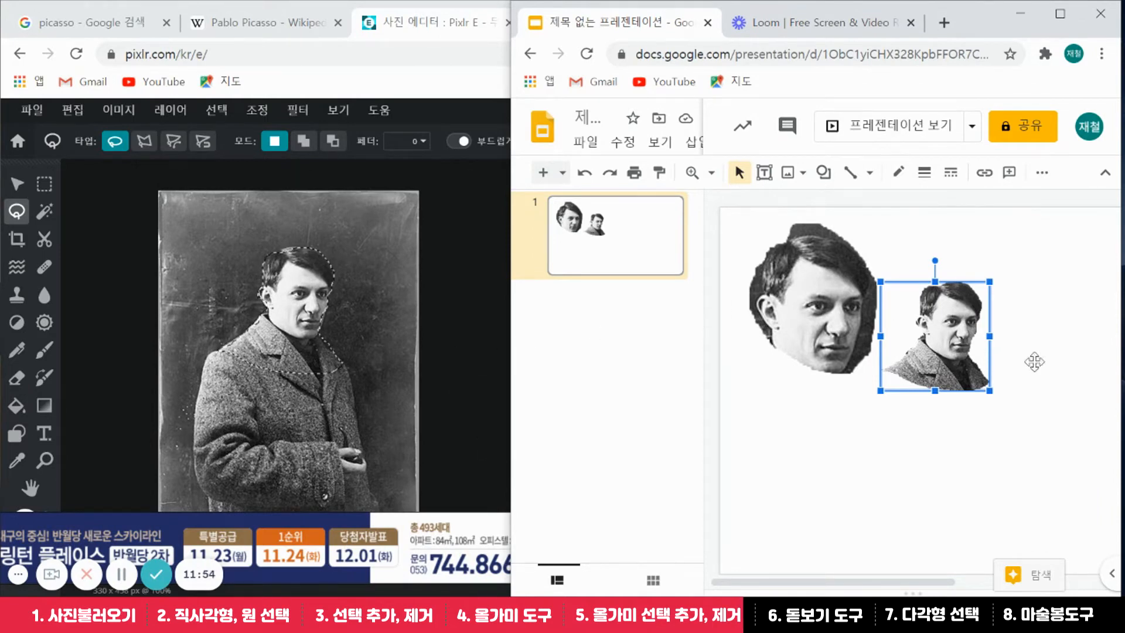
mouse_move(939, 344)
mouse_down()
mouse_move(874, 351)
mouse_move(790, 402)
mouse_move(782, 375)
mouse_move(800, 358)
mouse_move(908, 356)
mouse_move(928, 335)
mouse_up()
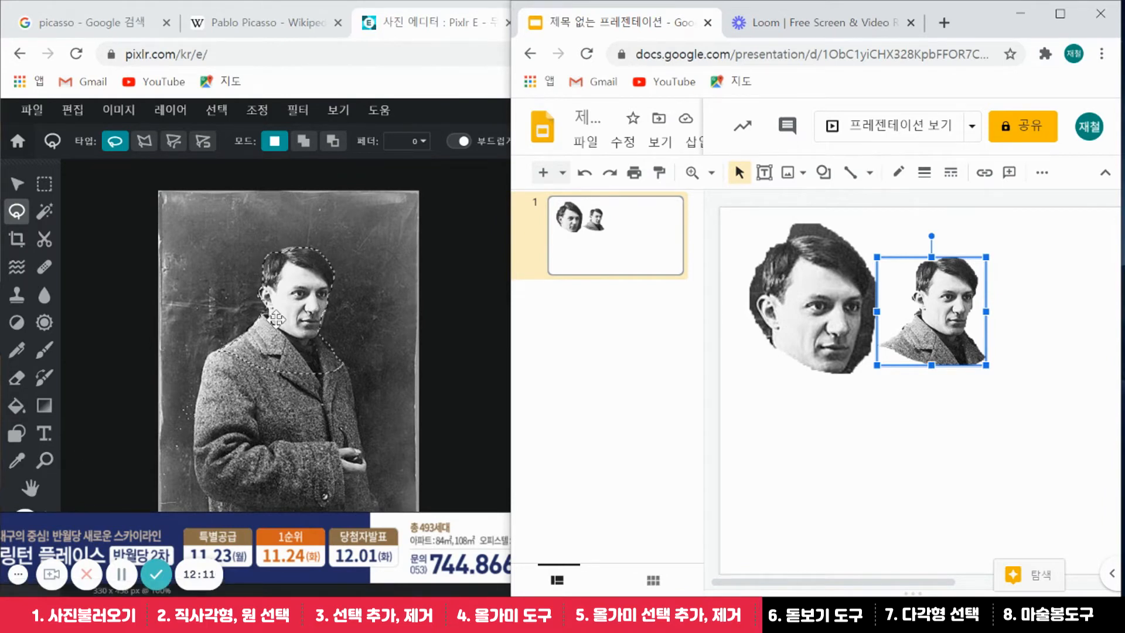
Zoom in close on Picasso's face, to roughly 466–489%, and switch to the Lasso tool
click(44, 467)
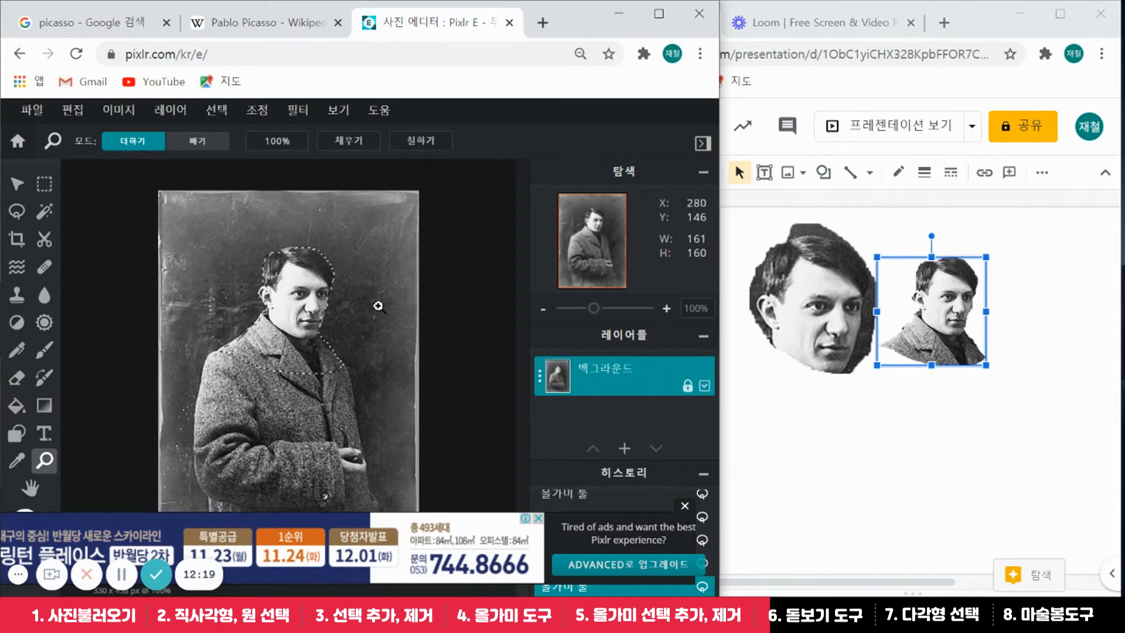
click(307, 304)
click(314, 271)
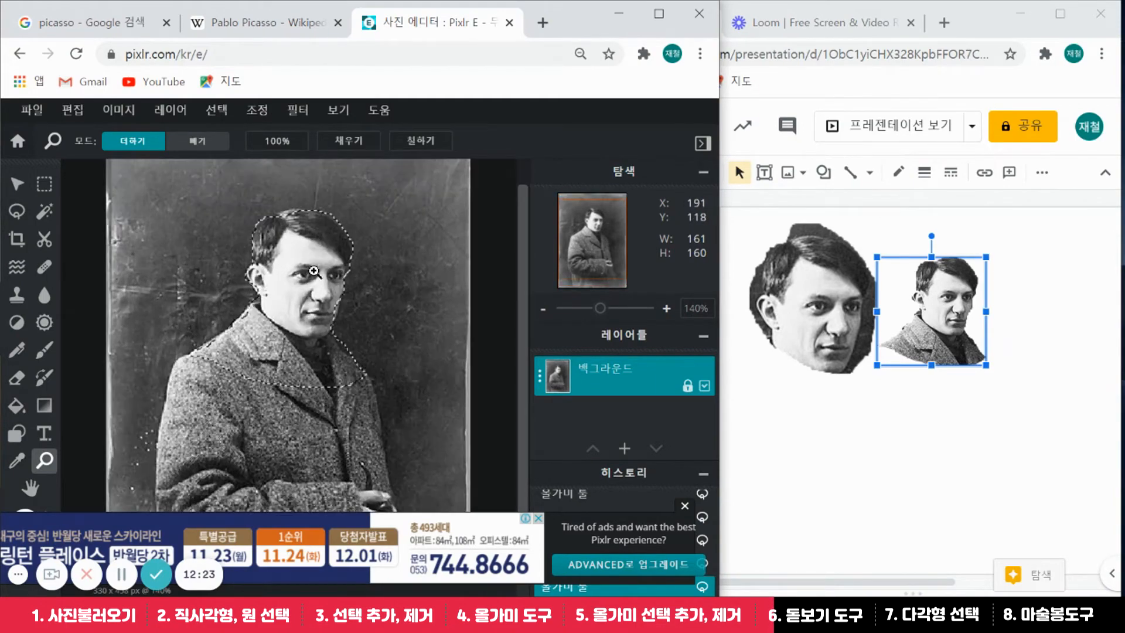
click(327, 251)
click(328, 250)
click(331, 247)
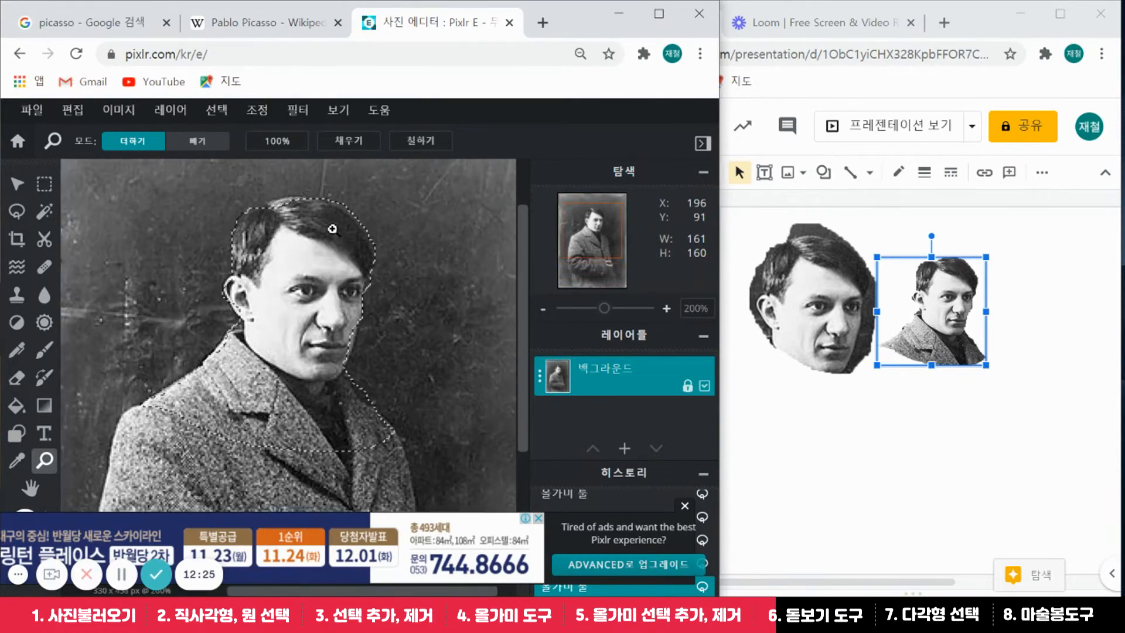
click(332, 245)
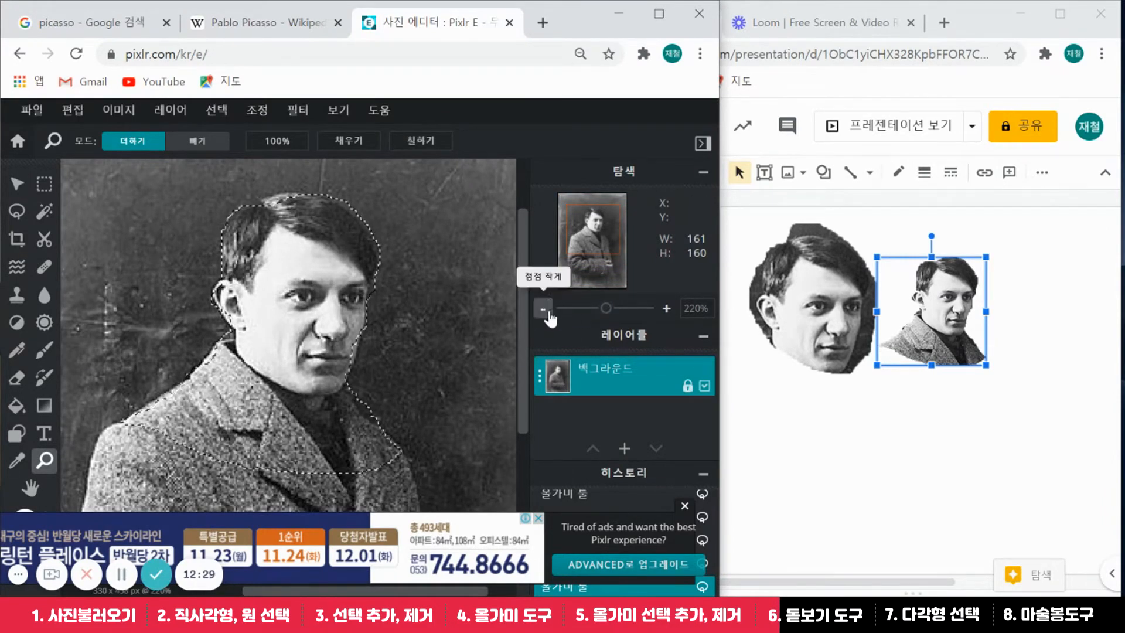
click(608, 309)
drag(609, 318, 624, 318)
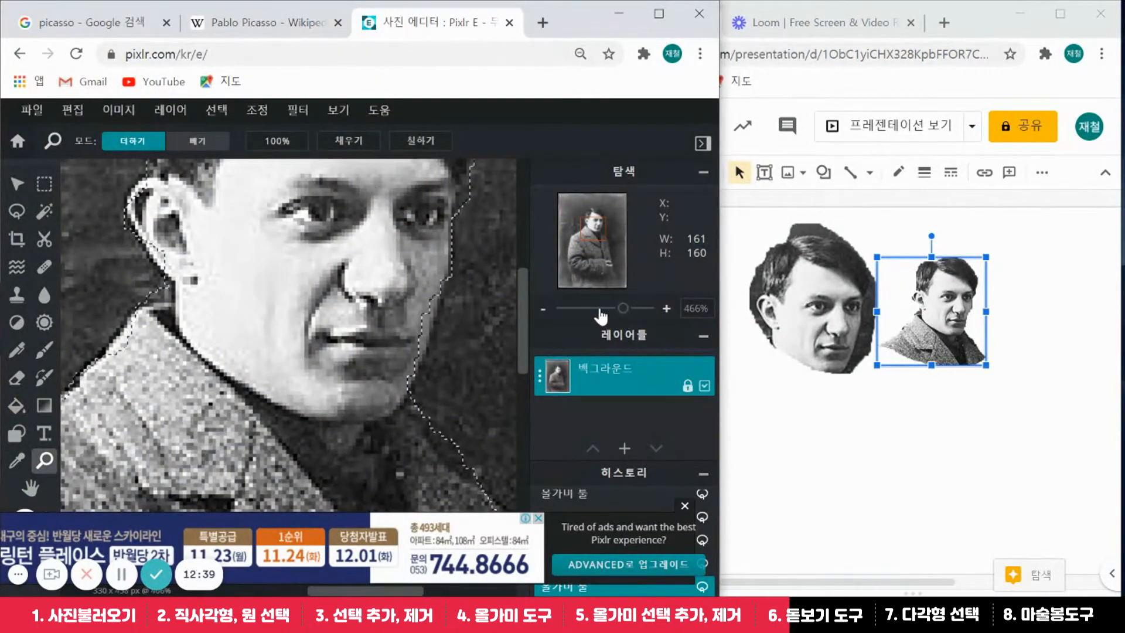
click(16, 211)
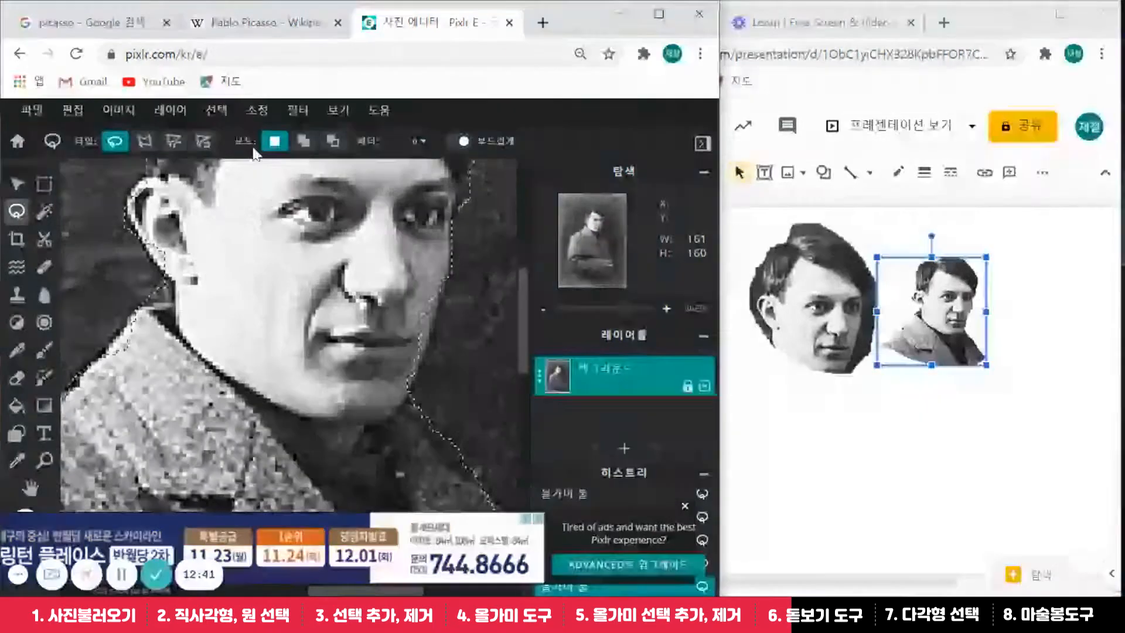
Trial-cut the nose from the face selection in Subtract mode, undo it, and switch to Add
click(337, 147)
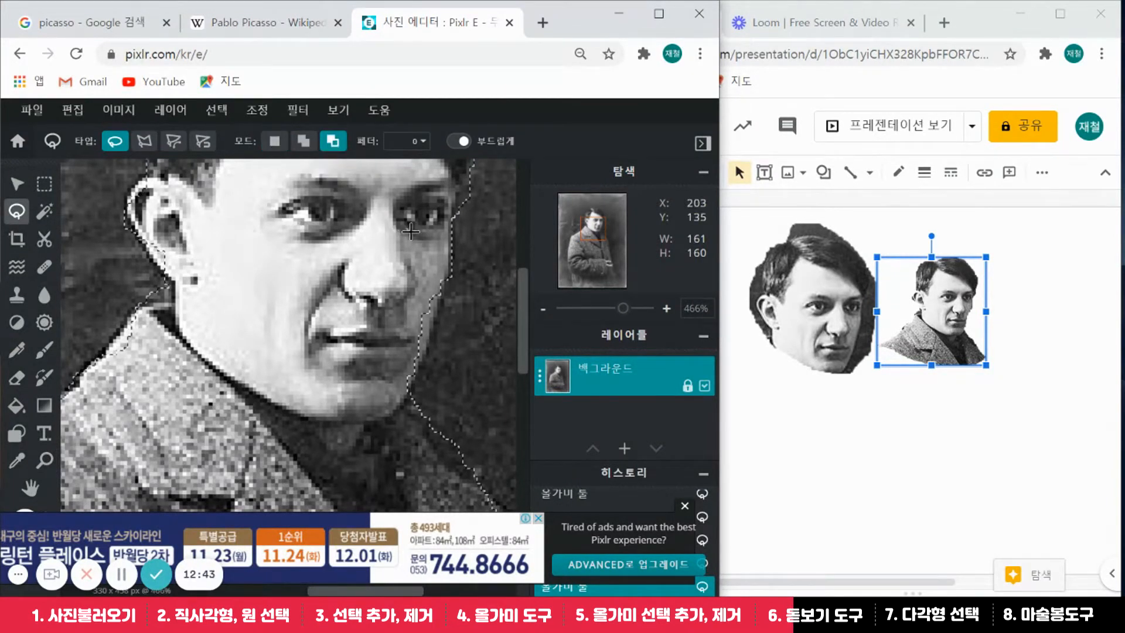
mouse_move(424, 243)
mouse_down()
mouse_move(435, 337)
mouse_move(418, 377)
mouse_move(391, 390)
mouse_move(359, 372)
mouse_move(349, 349)
mouse_move(344, 287)
mouse_move(368, 238)
mouse_up()
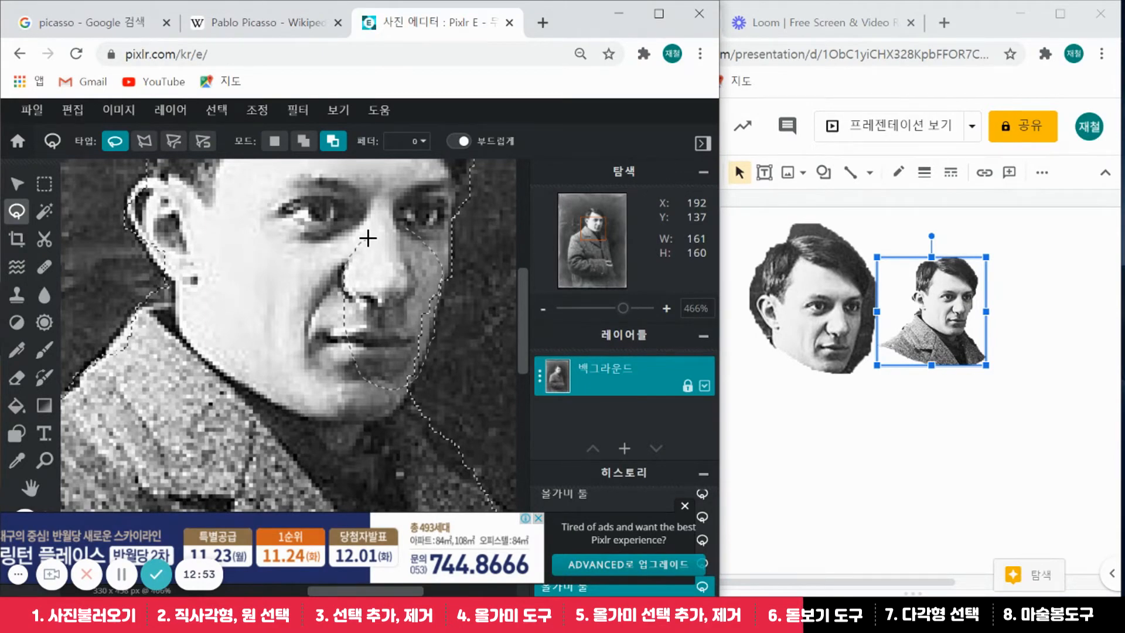
drag(368, 238, 369, 234)
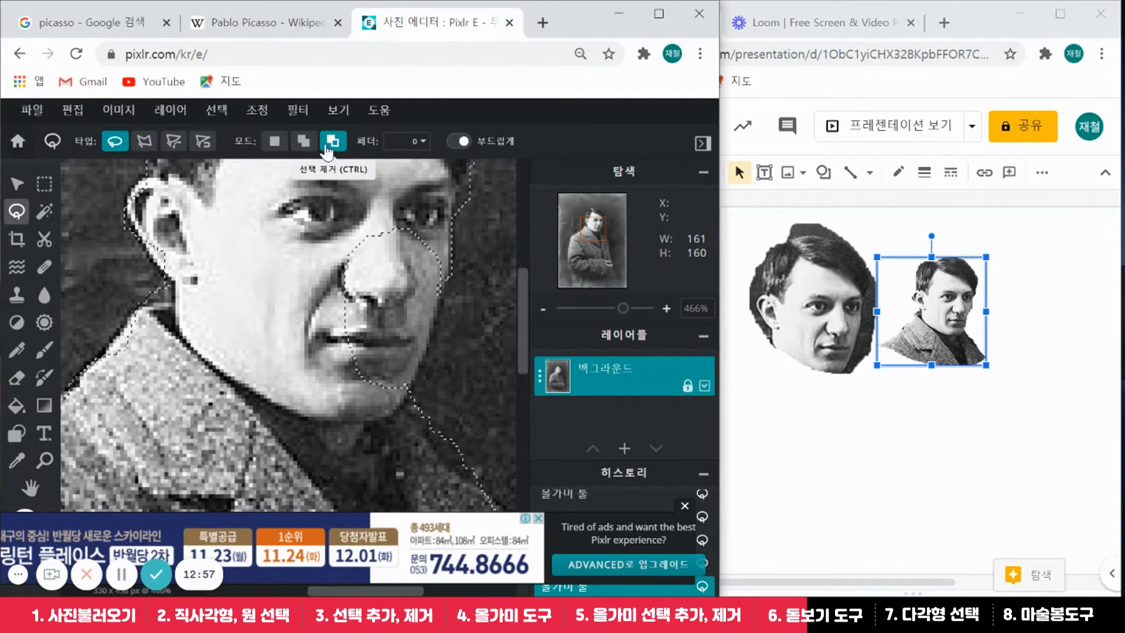
key(ctrl+z)
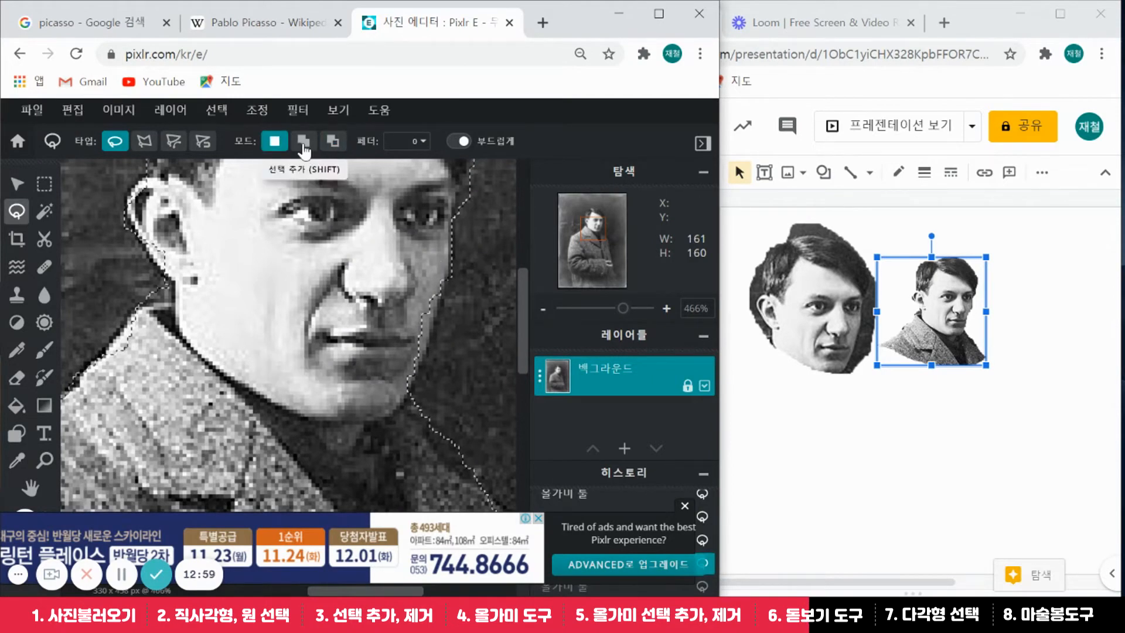
click(303, 140)
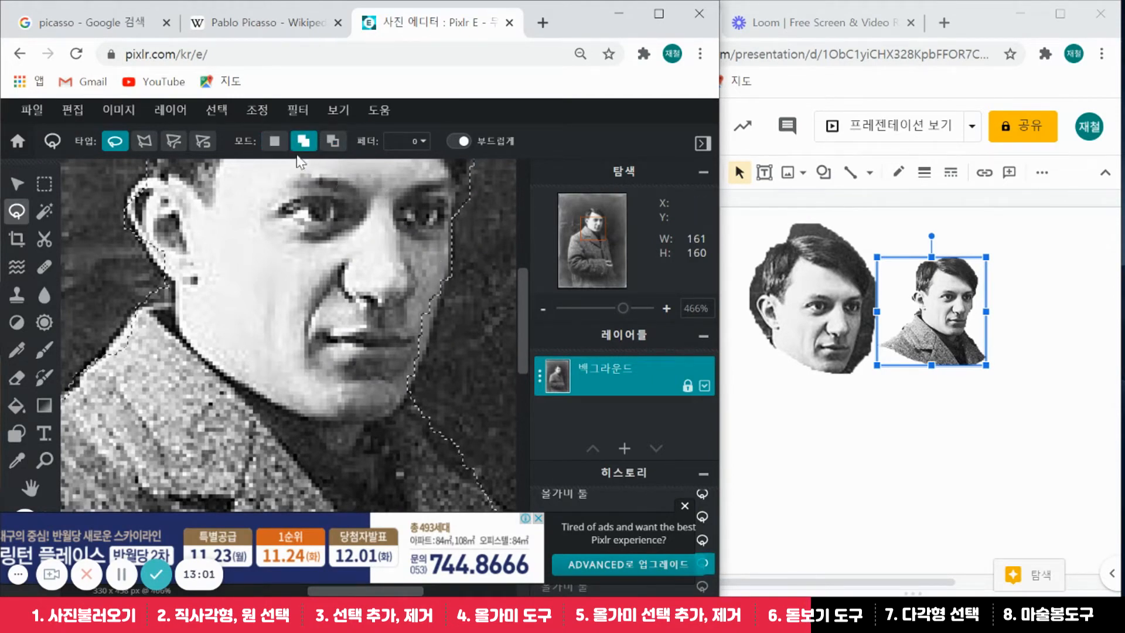
click(72, 111)
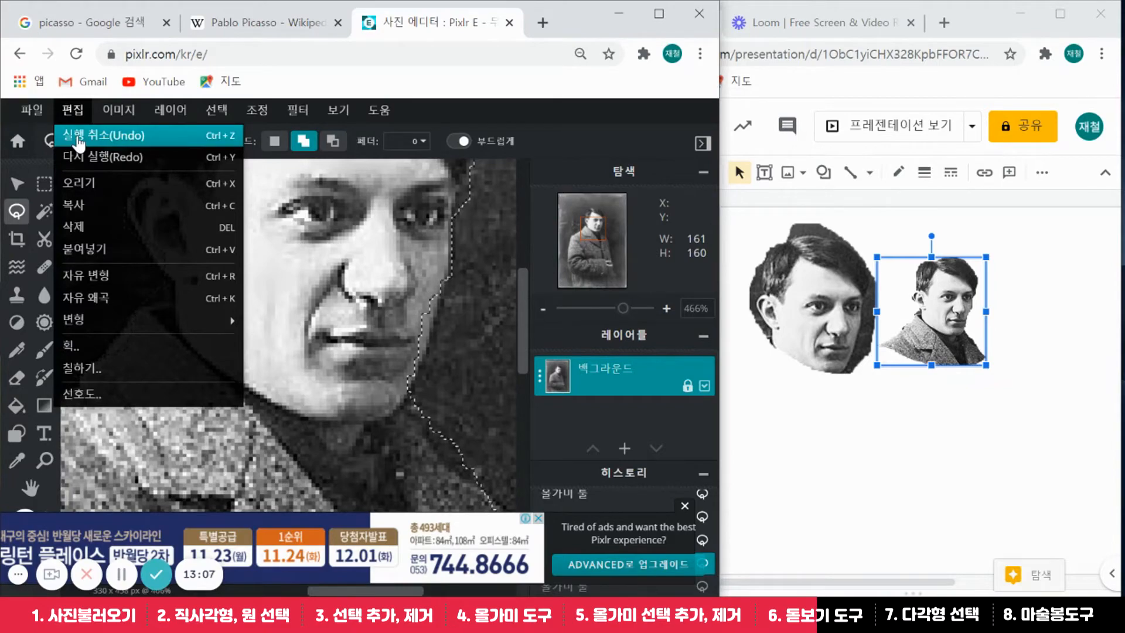
Add the jaw, the area beside the nose and the ear to the face selection
click(73, 112)
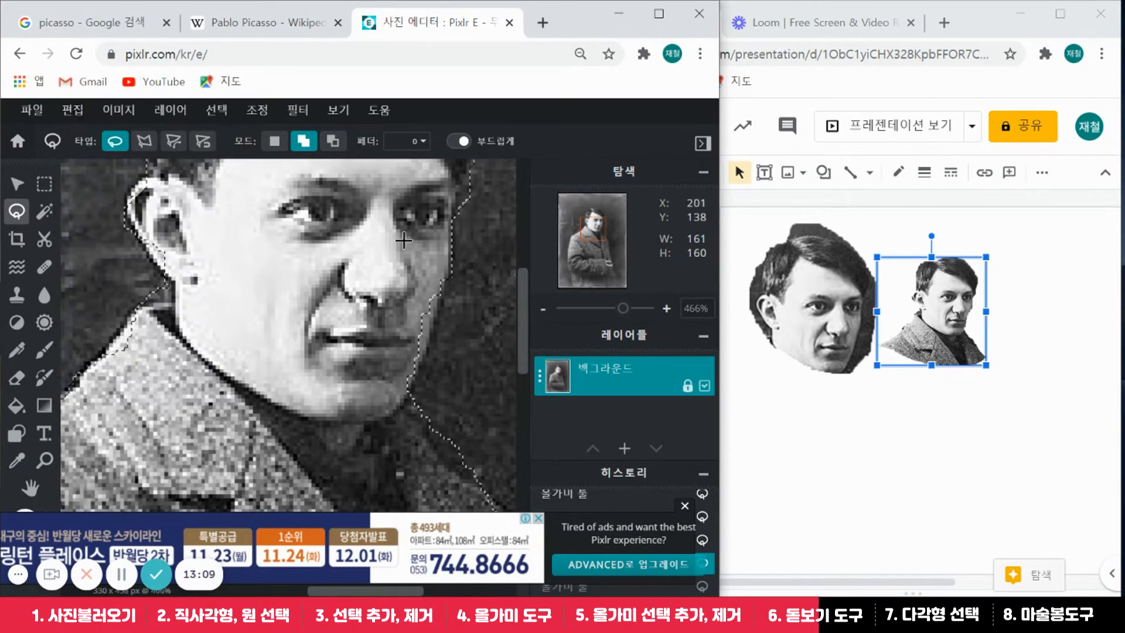
mouse_move(403, 239)
mouse_down()
mouse_move(438, 261)
mouse_move(434, 312)
mouse_up()
mouse_move(426, 351)
mouse_down()
mouse_move(402, 392)
mouse_move(378, 387)
mouse_move(358, 350)
mouse_up()
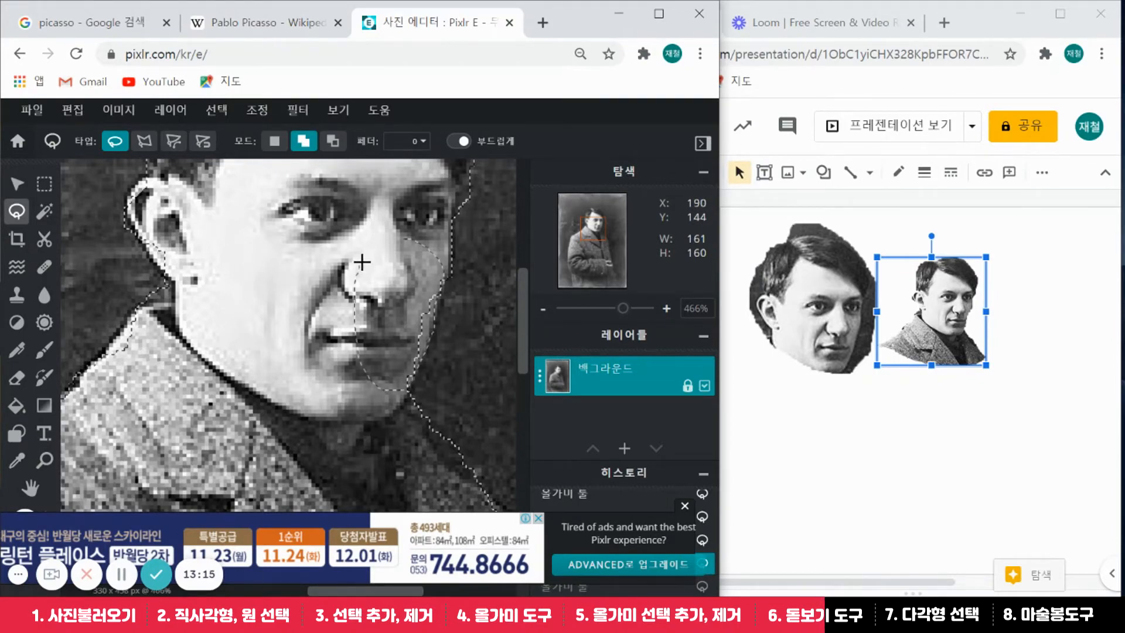
drag(362, 262, 359, 260)
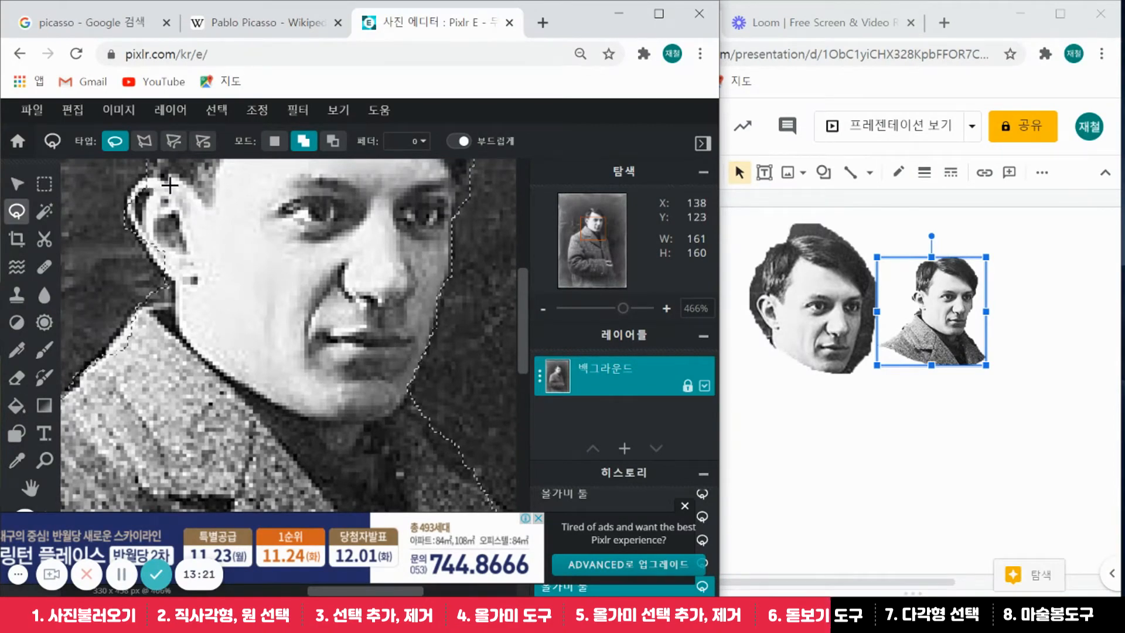
mouse_move(169, 185)
mouse_down()
mouse_move(133, 216)
mouse_move(144, 250)
mouse_move(208, 277)
mouse_move(170, 191)
mouse_up()
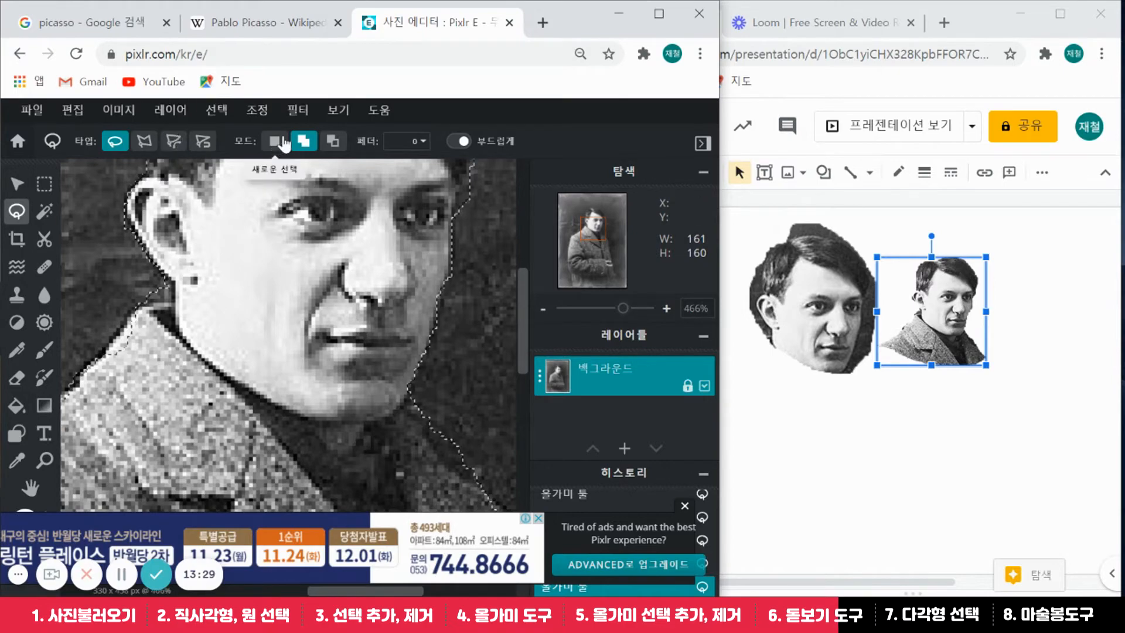
Add the coat collar edge to the selection and zoom back out to about 100%
click(323, 148)
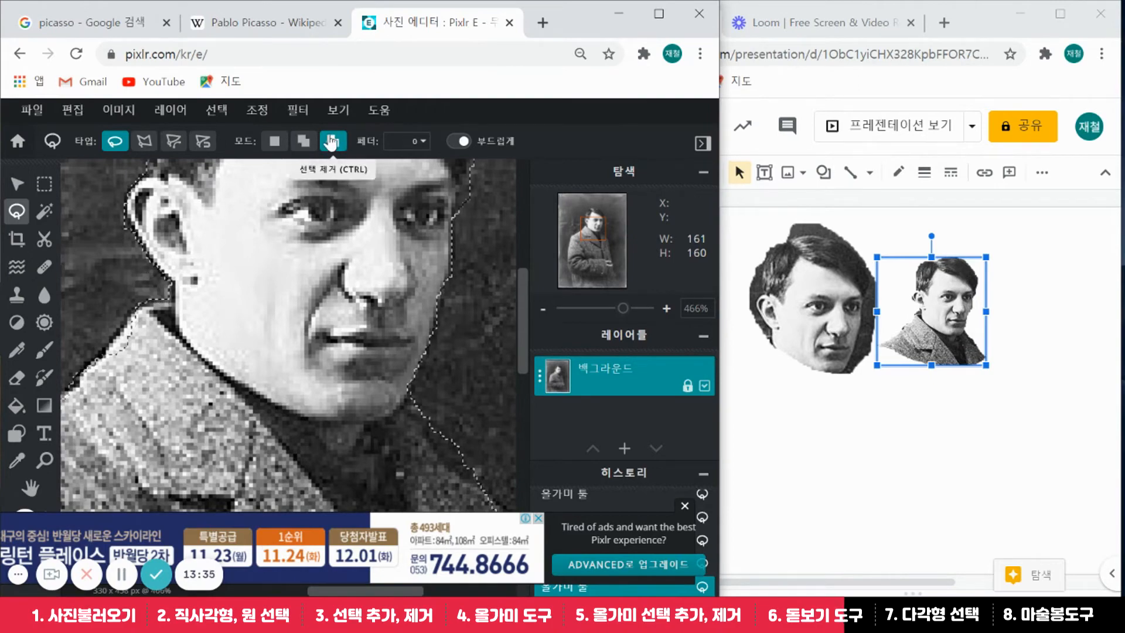
click(303, 140)
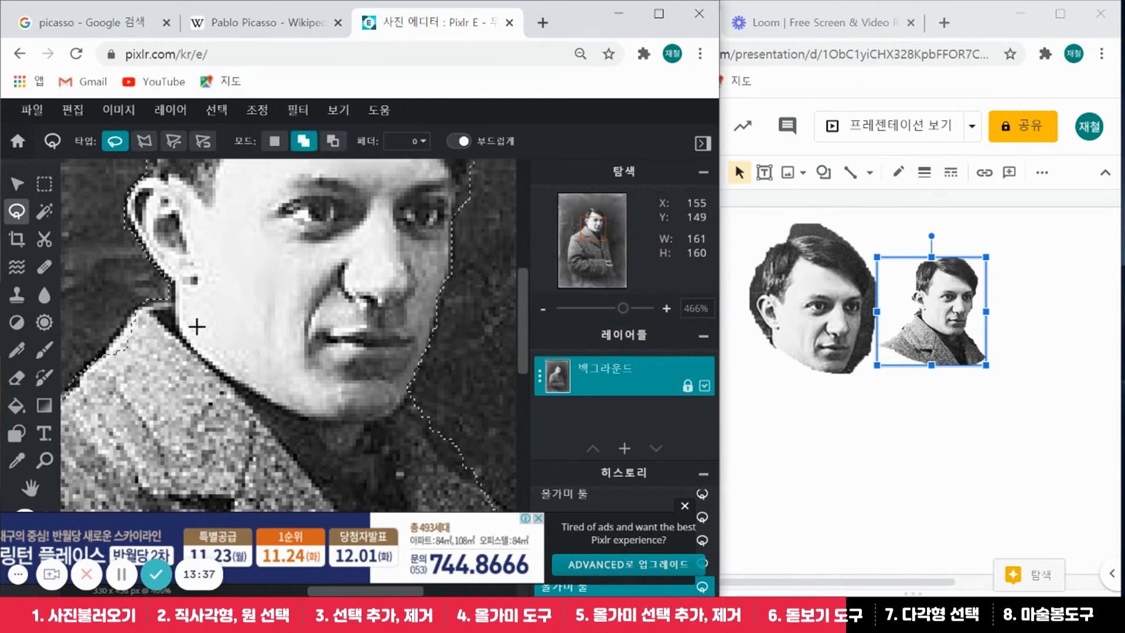
mouse_move(159, 312)
mouse_down()
mouse_move(101, 354)
mouse_move(101, 381)
mouse_up()
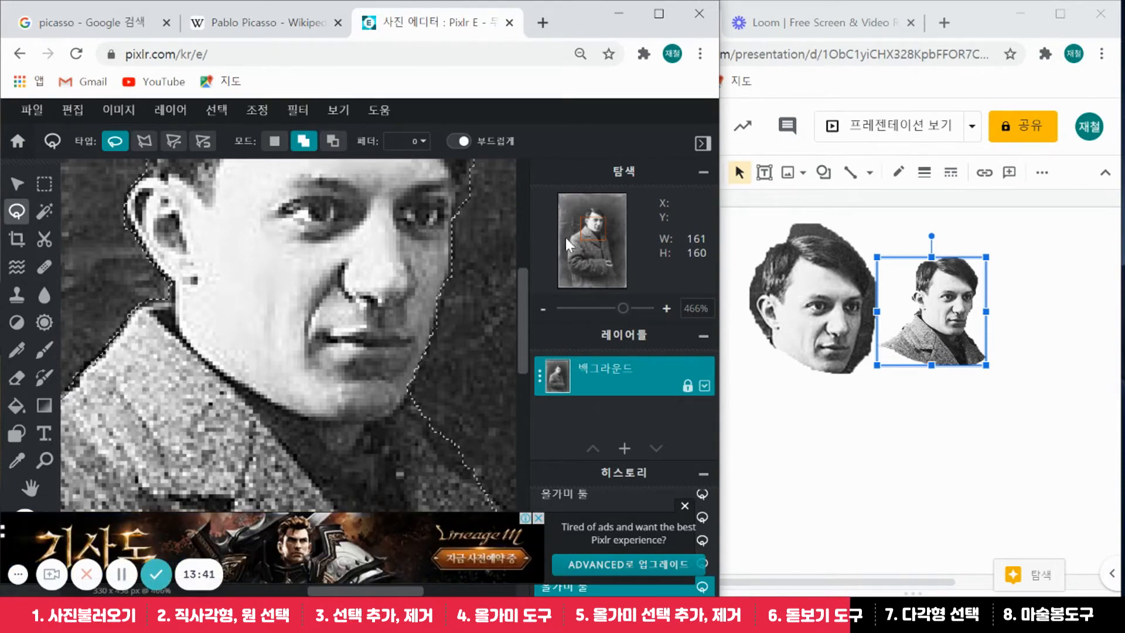
drag(623, 309, 596, 317)
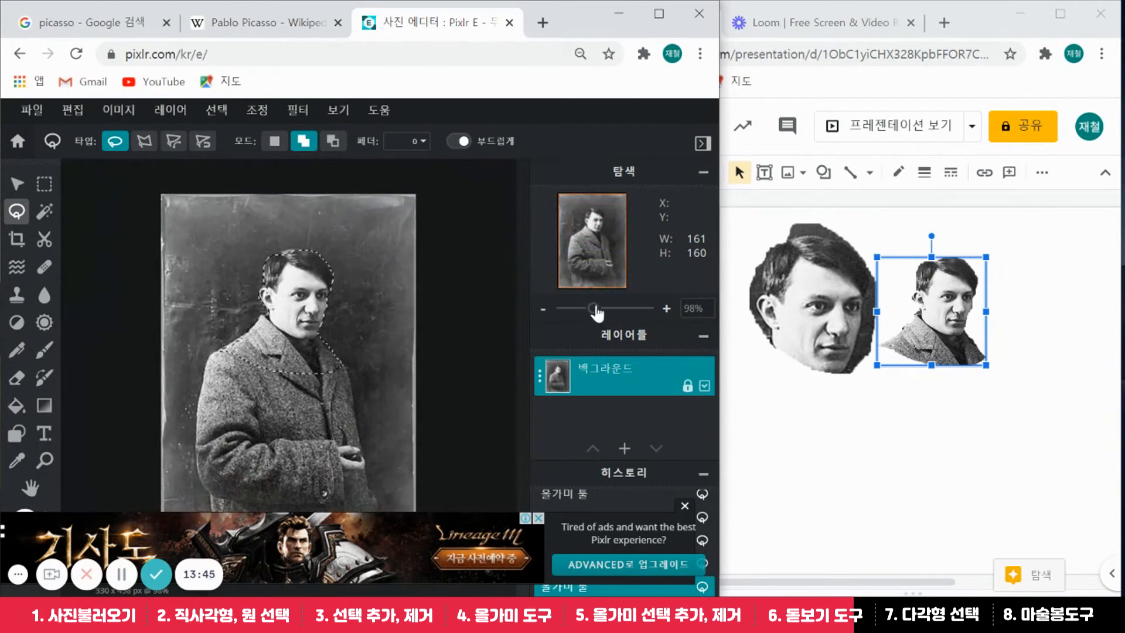
Paste the head-and-collar cutout onto slide 1, right of the smaller Picasso cutout
key(ctrl+c)
click(1029, 256)
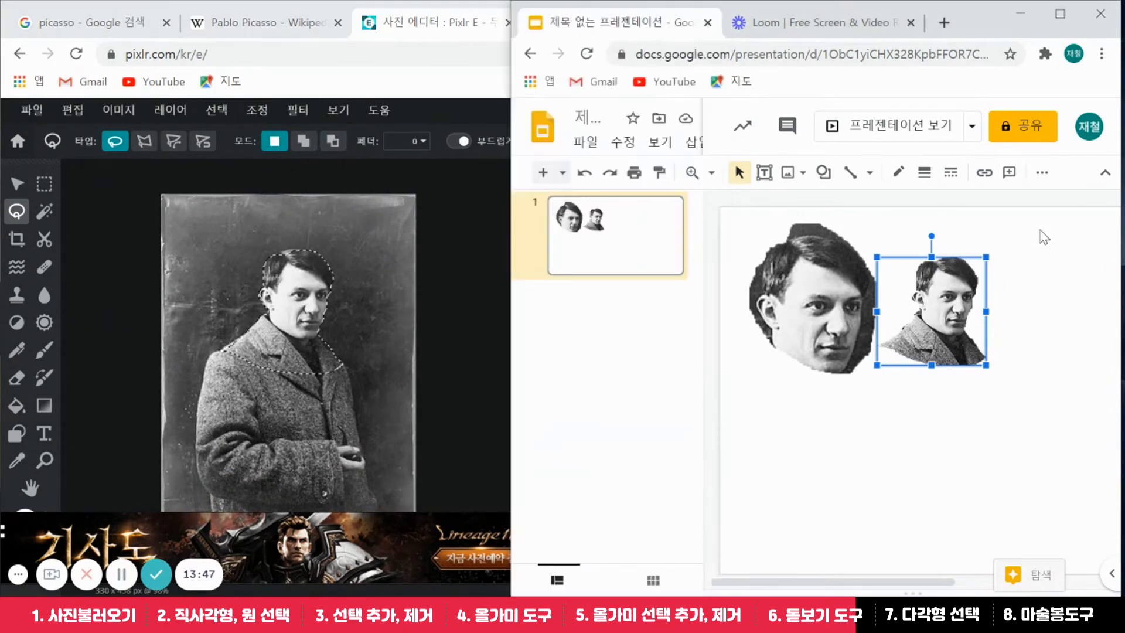
key(ctrl+v)
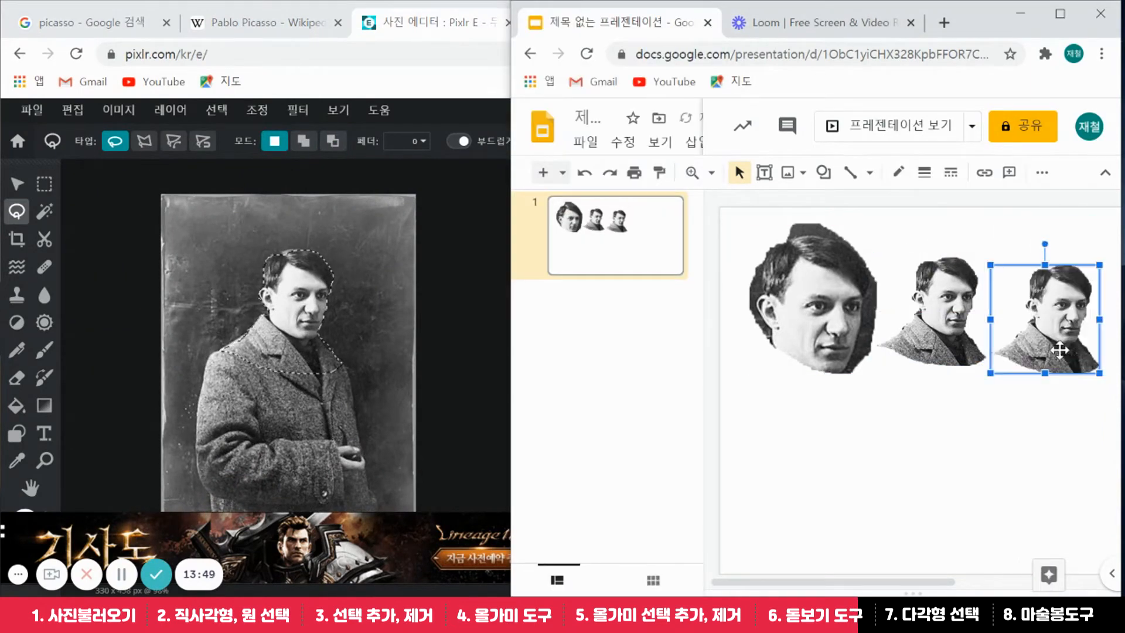
drag(1066, 303, 1059, 342)
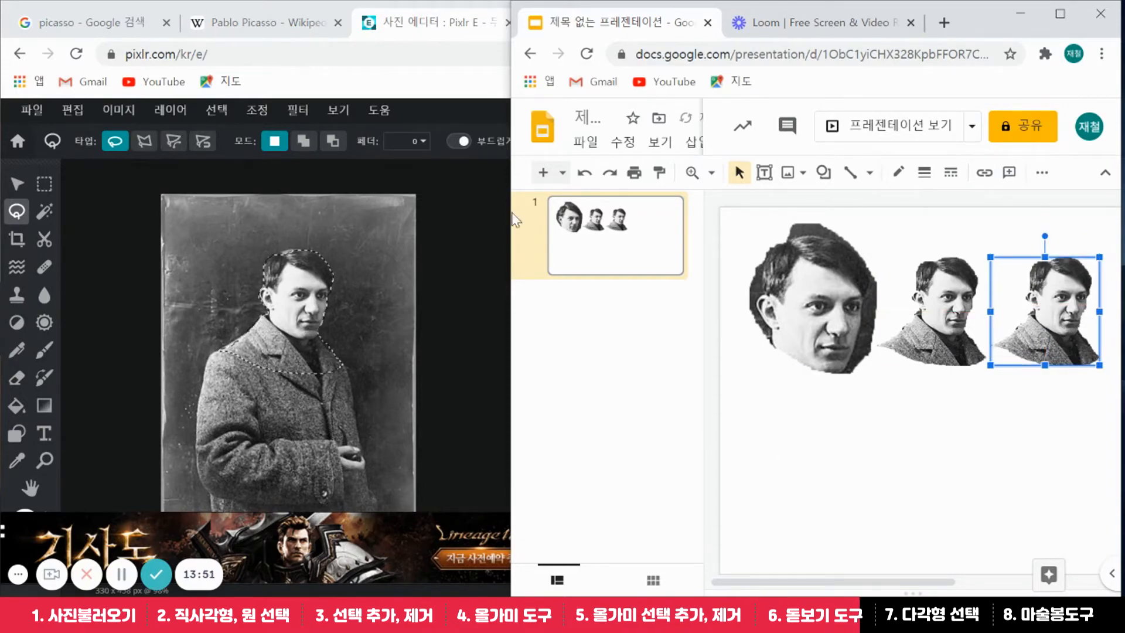
click(442, 80)
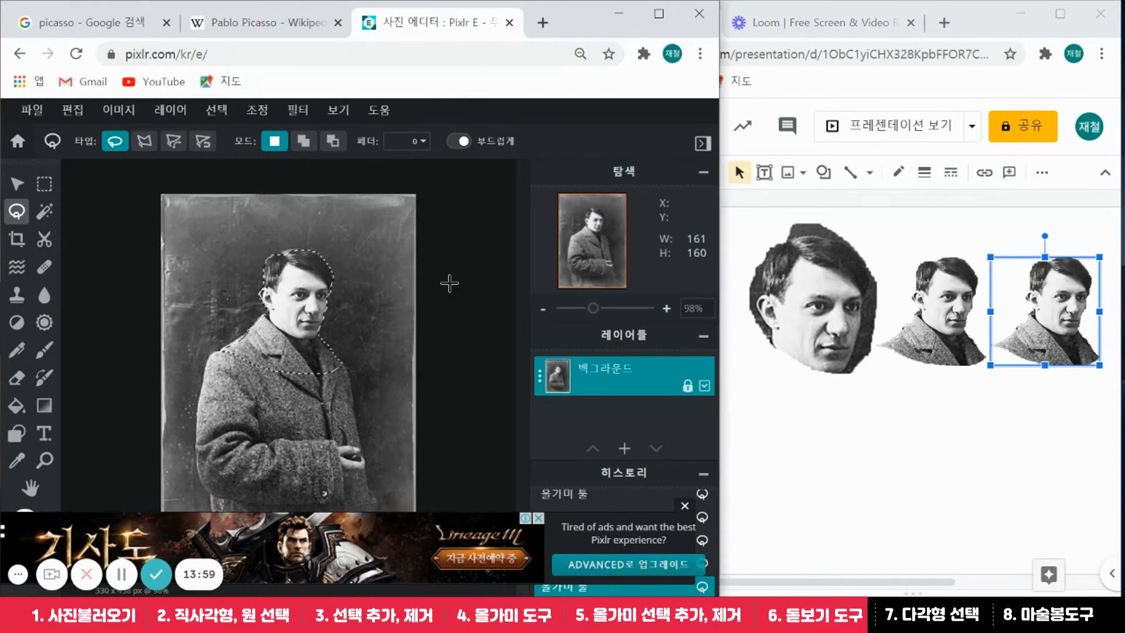
Deselect the Picasso photo with Select > Deselect and set the lasso to Polygon
click(228, 115)
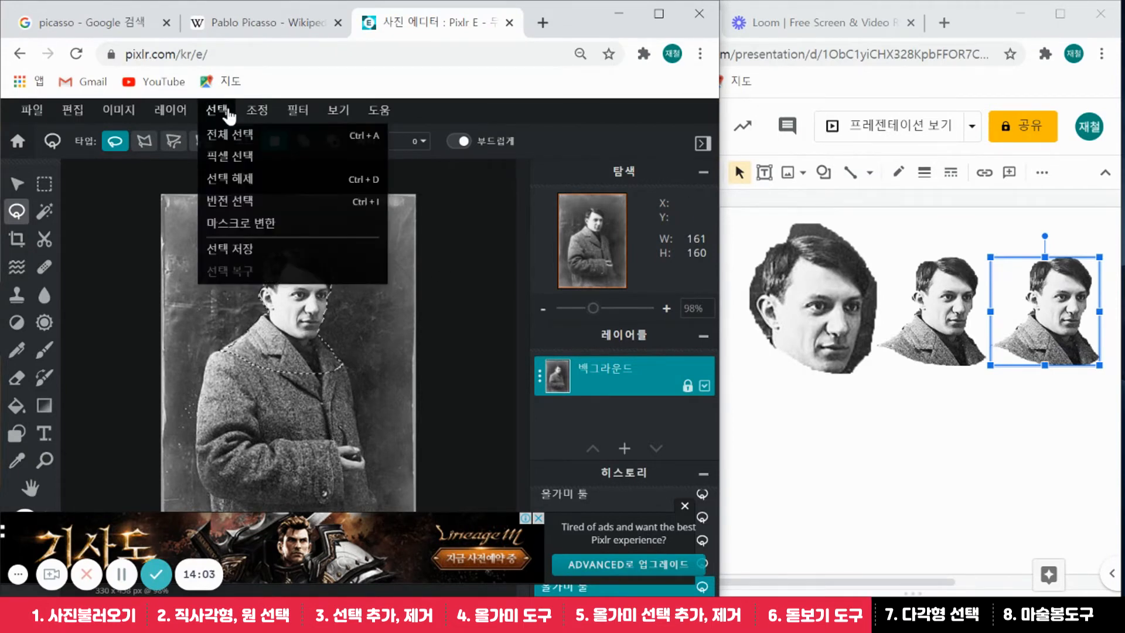
click(249, 181)
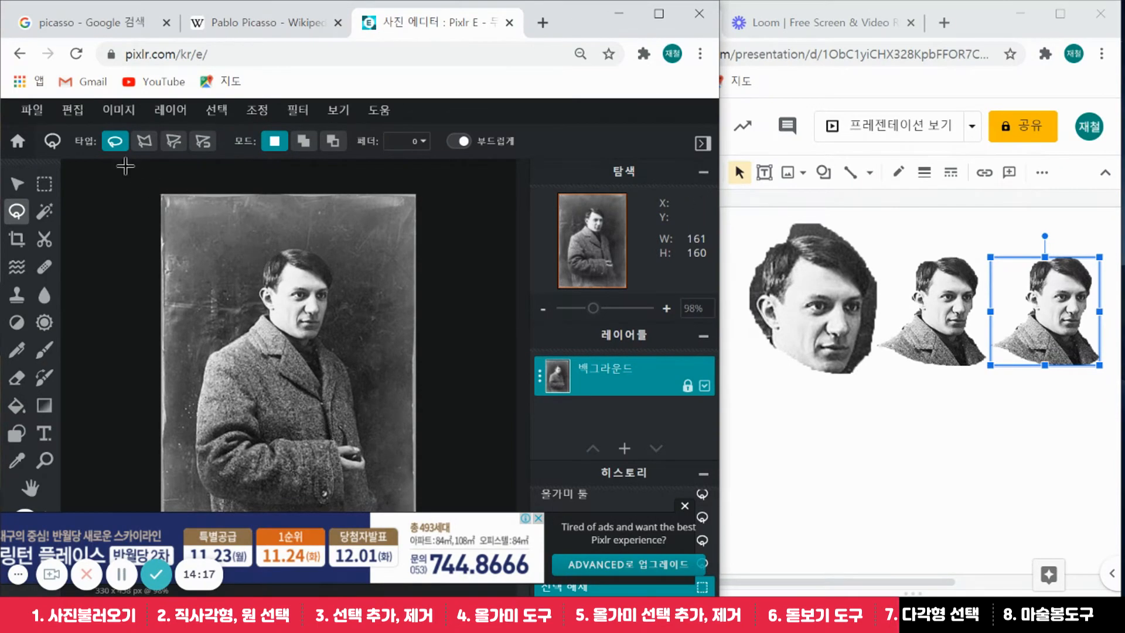
click(144, 141)
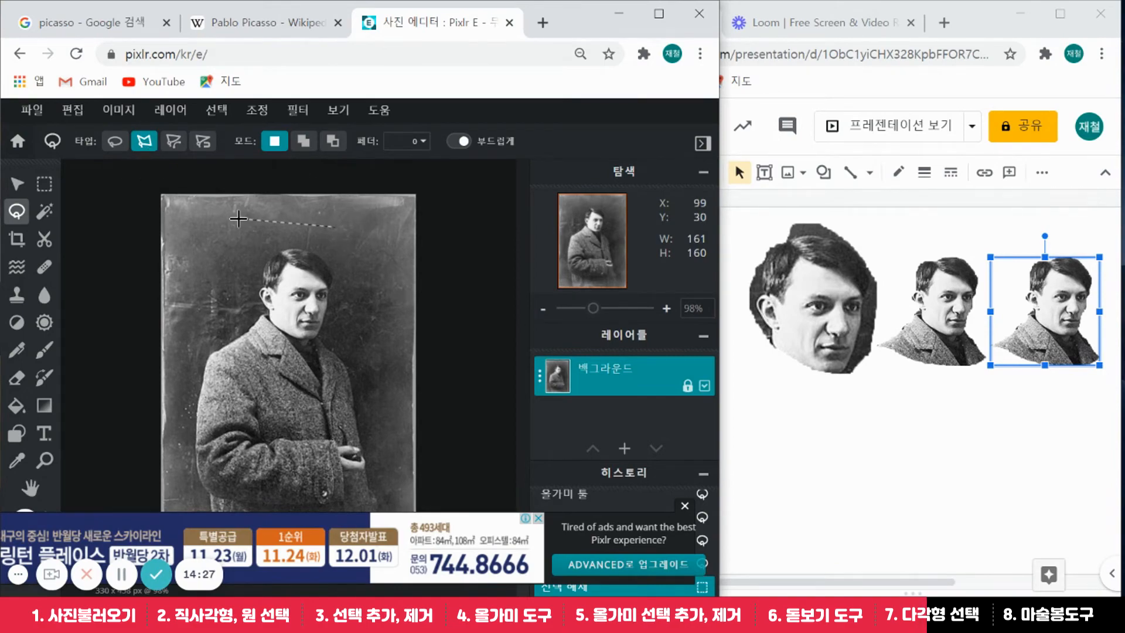
Outline Picasso's head and shoulders with a five-point polygon selection
click(216, 292)
click(273, 384)
click(376, 347)
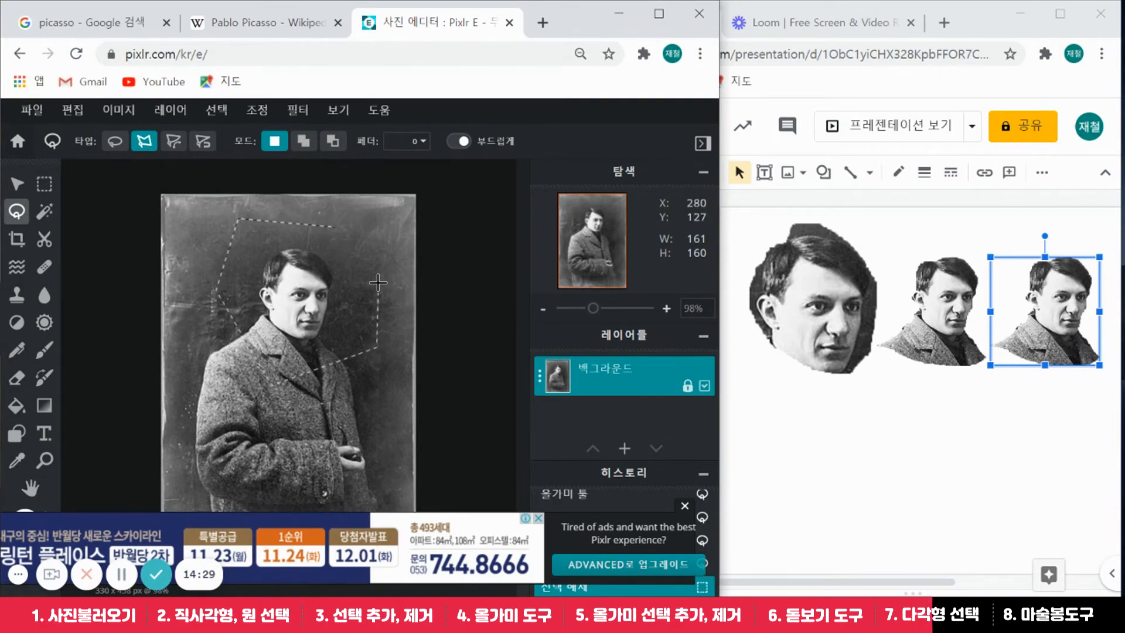
click(382, 268)
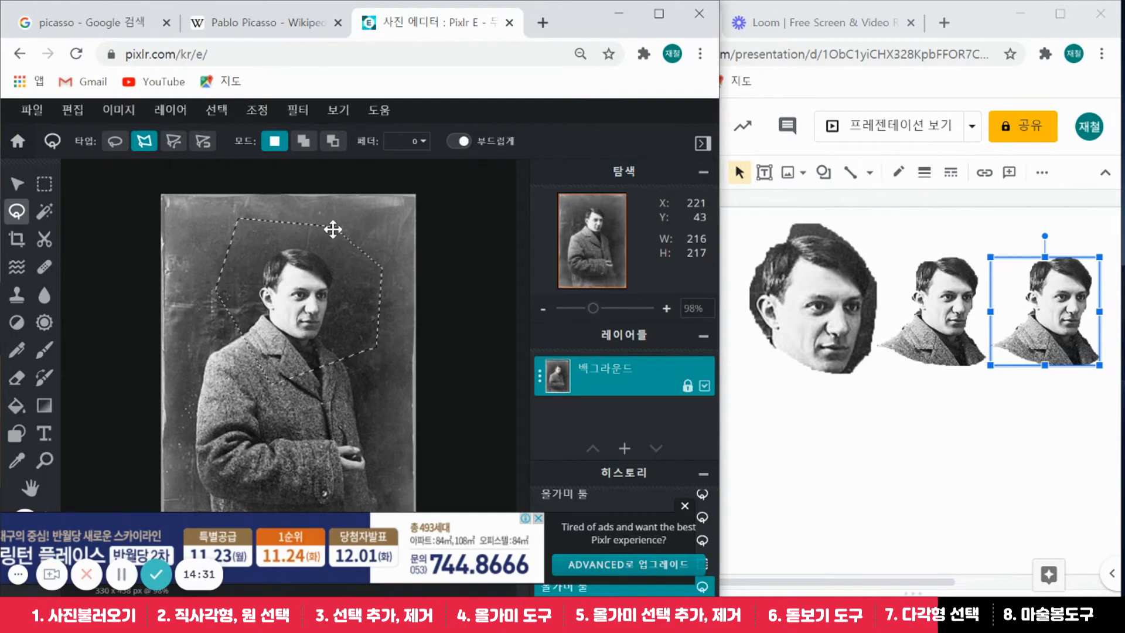
click(332, 226)
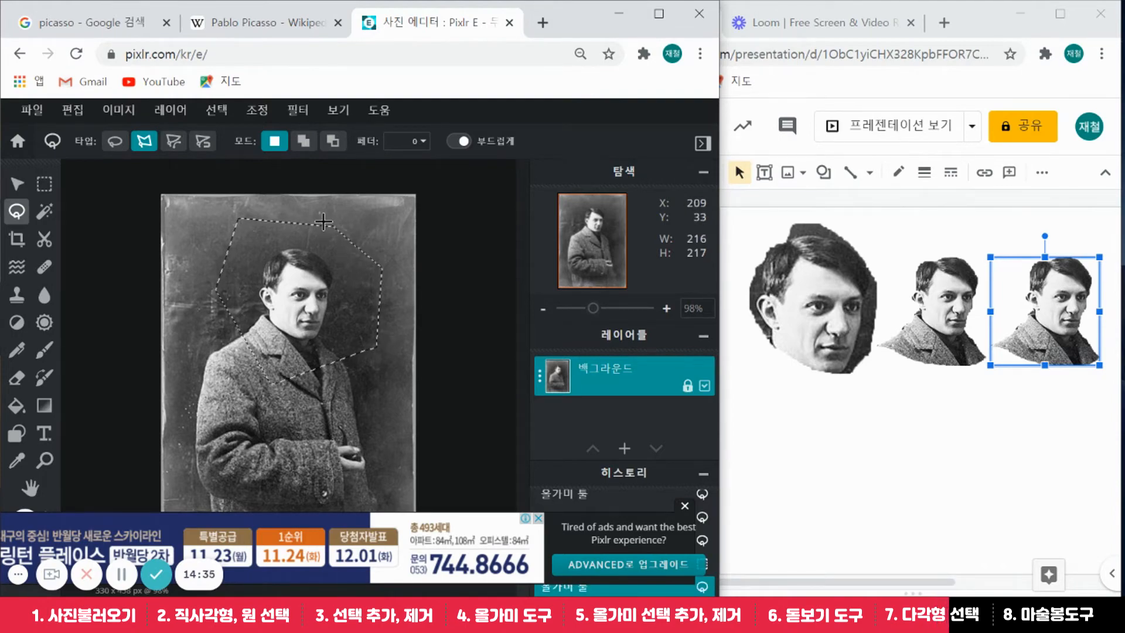
Paste the polygon cutout onto slide 1 beneath the large face, nudged slightly right
key(ctrl+c)
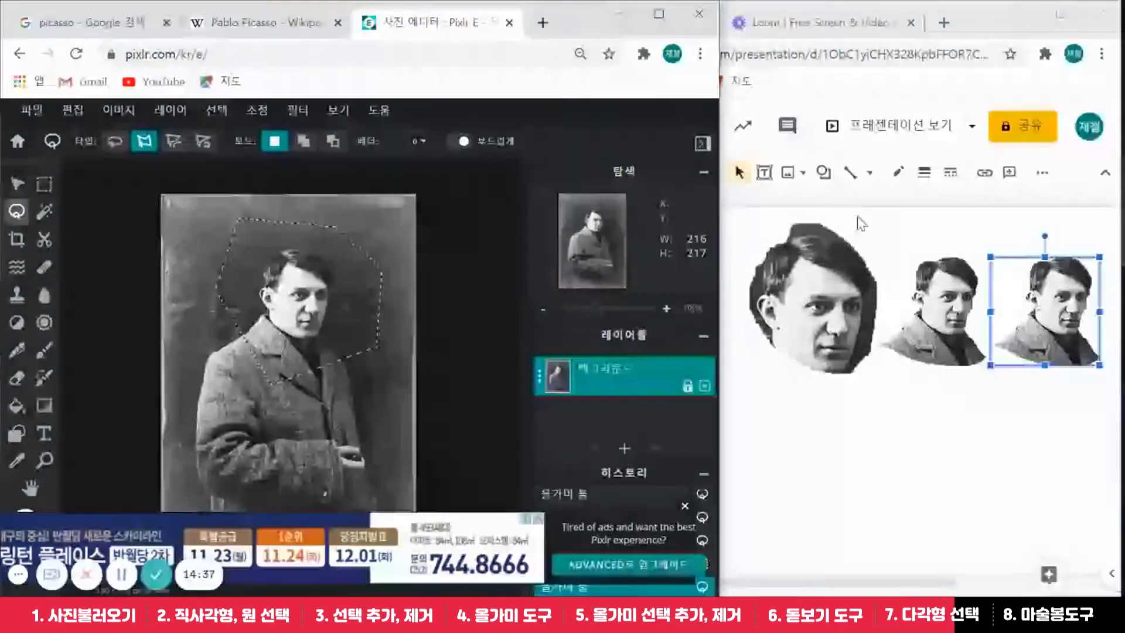
click(860, 222)
key(ctrl+v)
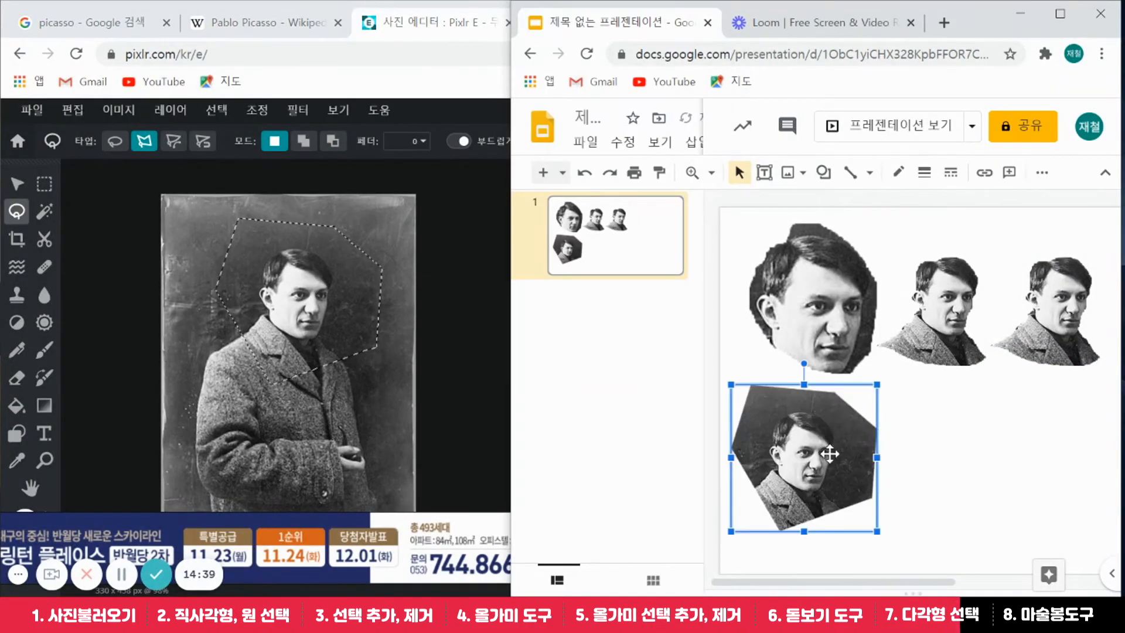
drag(829, 454, 848, 455)
click(909, 472)
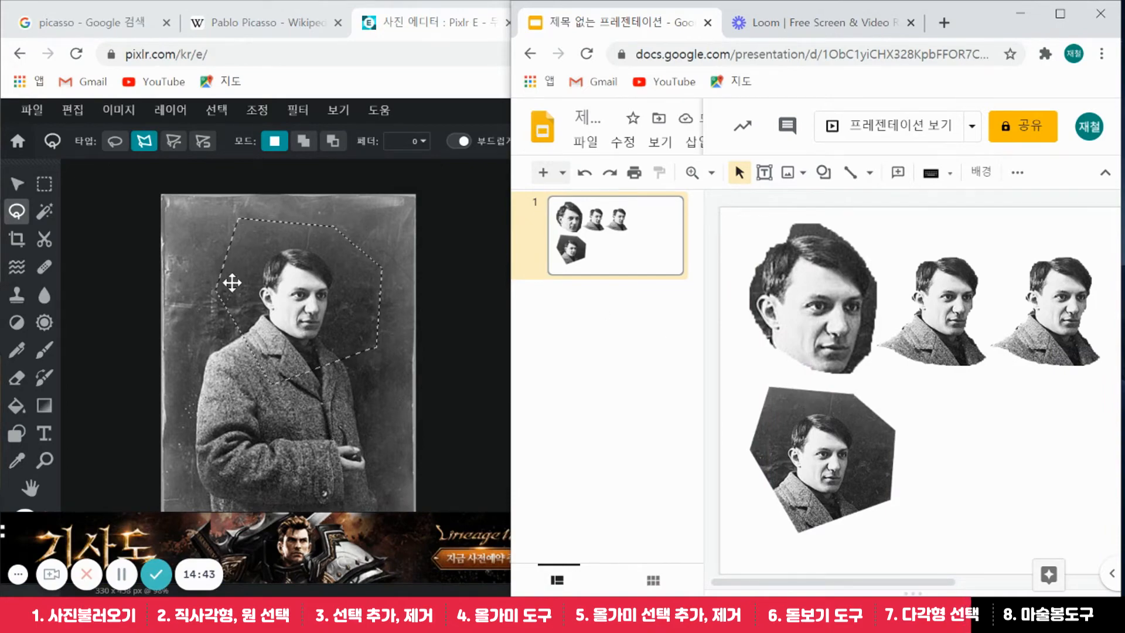
click(115, 141)
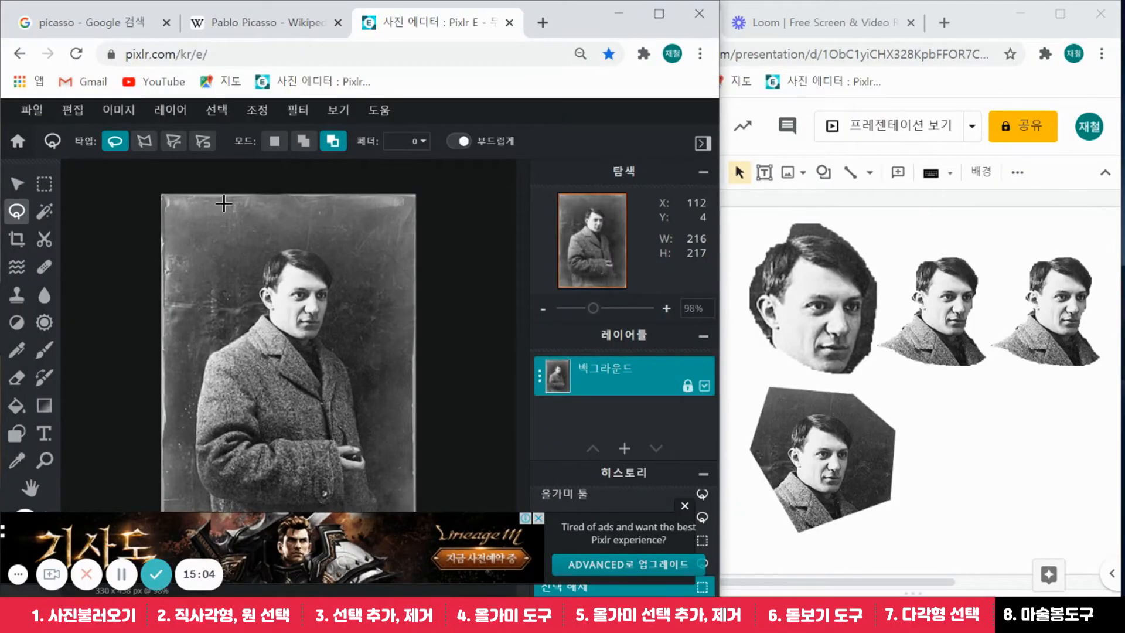
Pick the Magic Wand tool, then return to the Google picasso image results
click(48, 218)
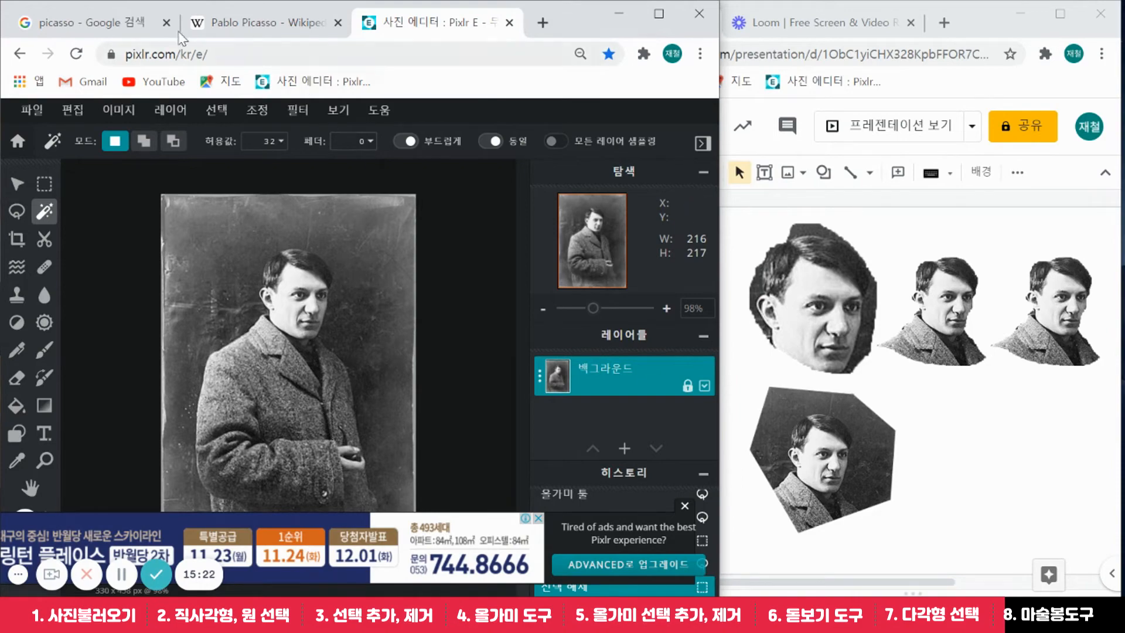
click(84, 31)
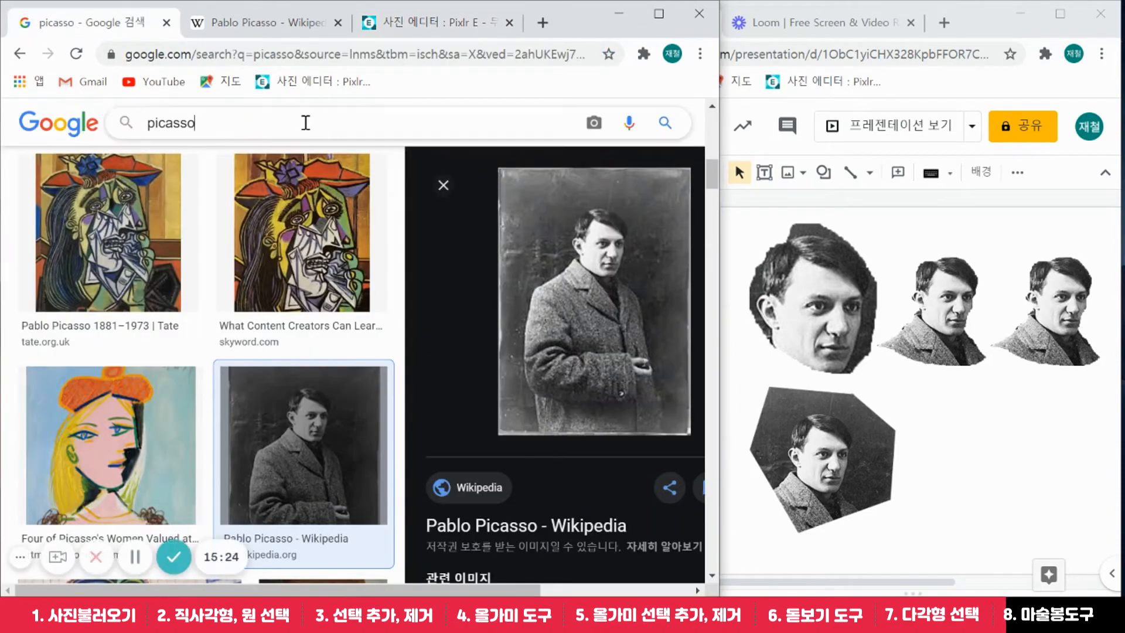
Search Google Images for 'andy walhol' and scroll through the Warhol results
drag(303, 120, 4, 126)
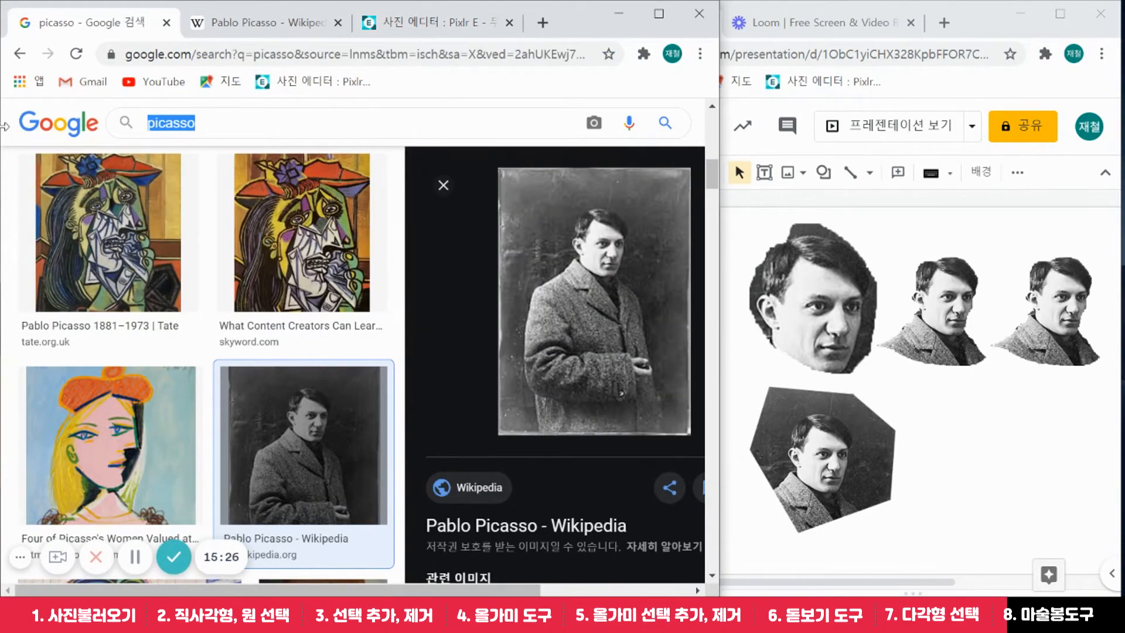
text(walhol)
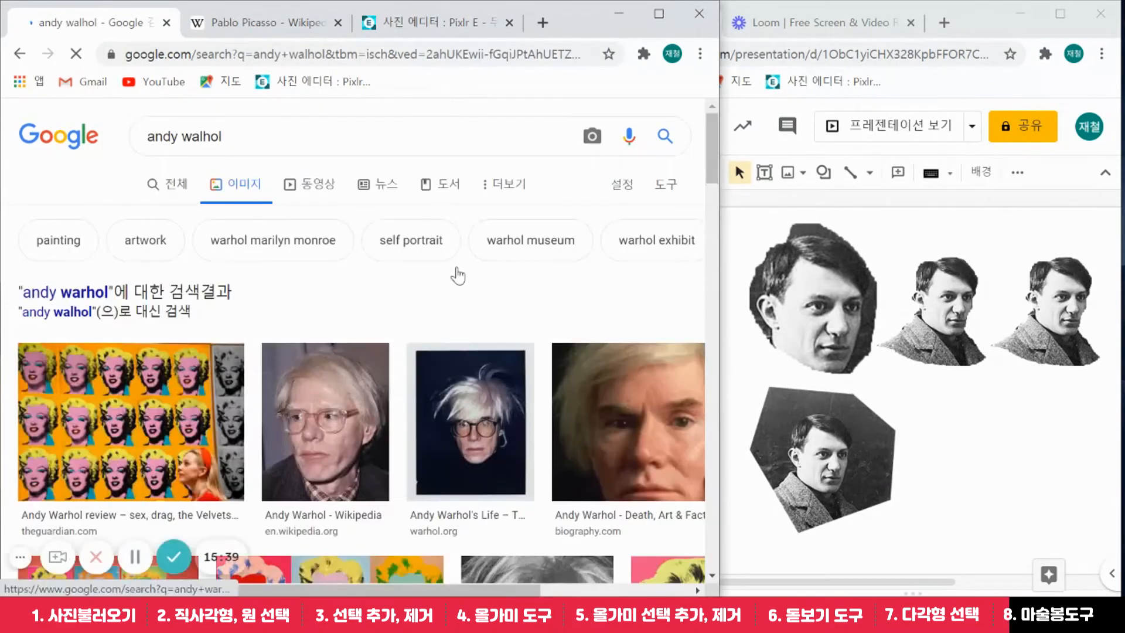
scroll(468, 283, down, 8)
scroll(554, 315, down, 10)
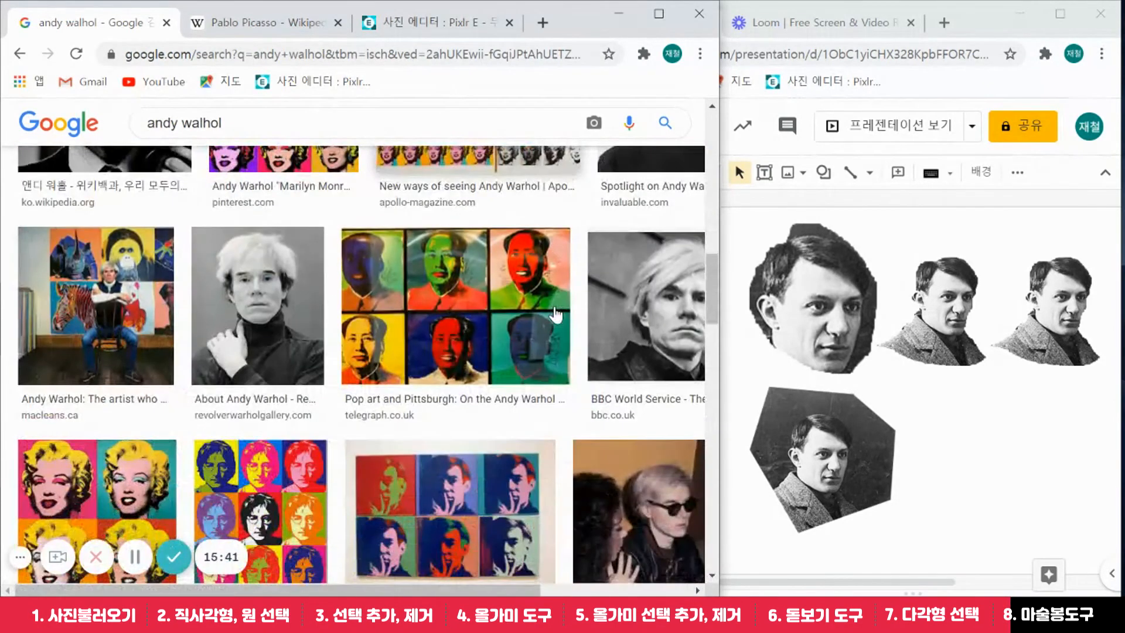
scroll(556, 314, up, 6)
scroll(561, 302, up, 10)
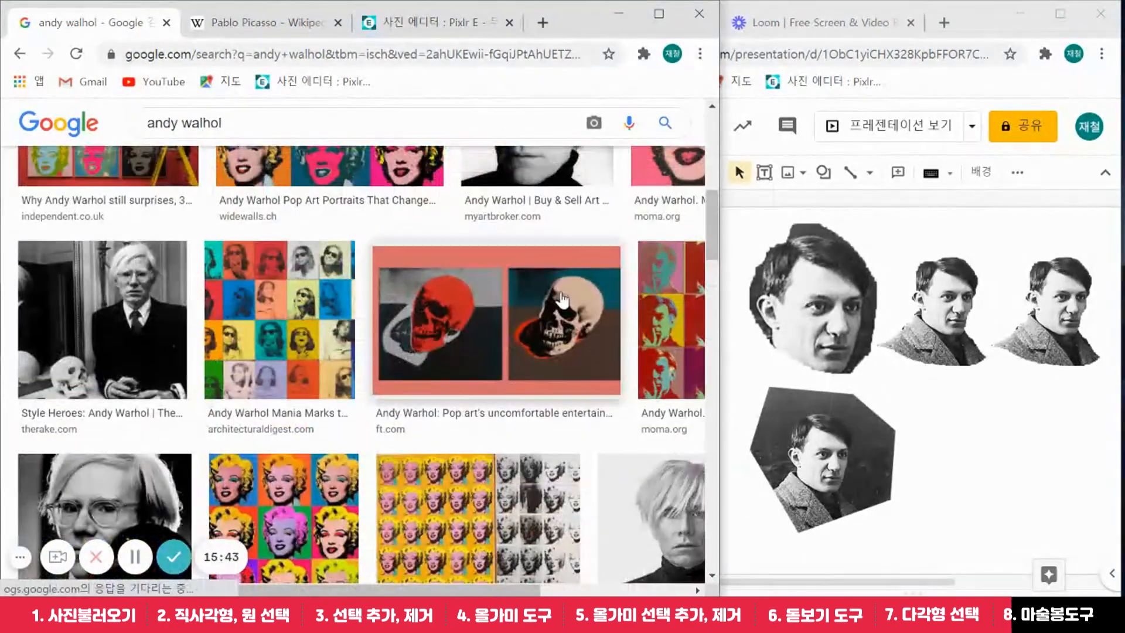
scroll(562, 300, down, 10)
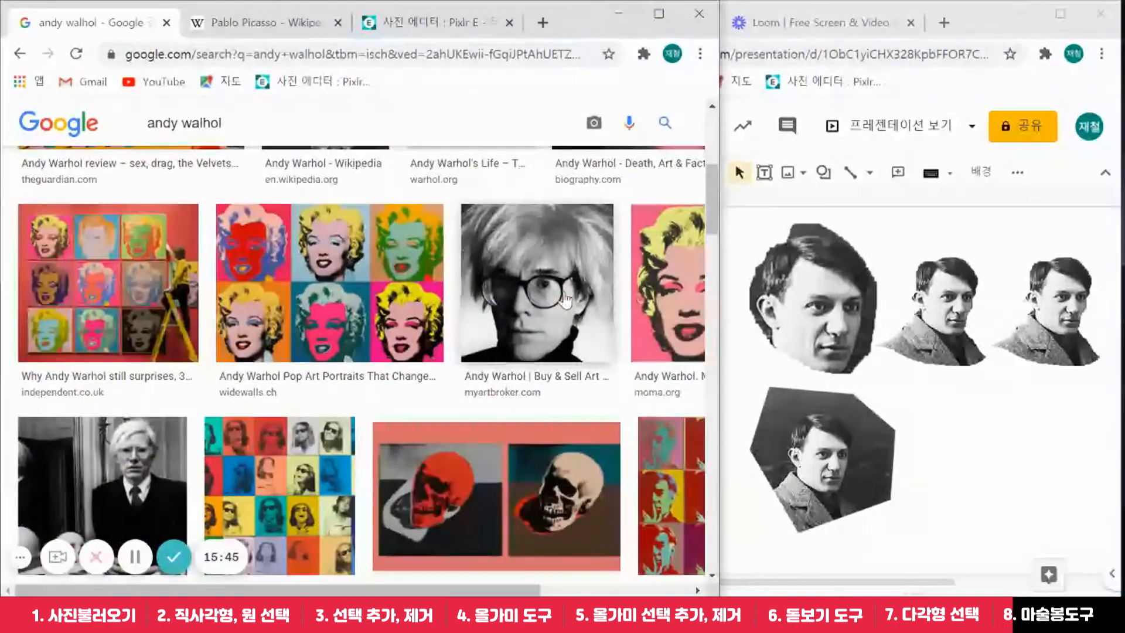
scroll(572, 304, down, 10)
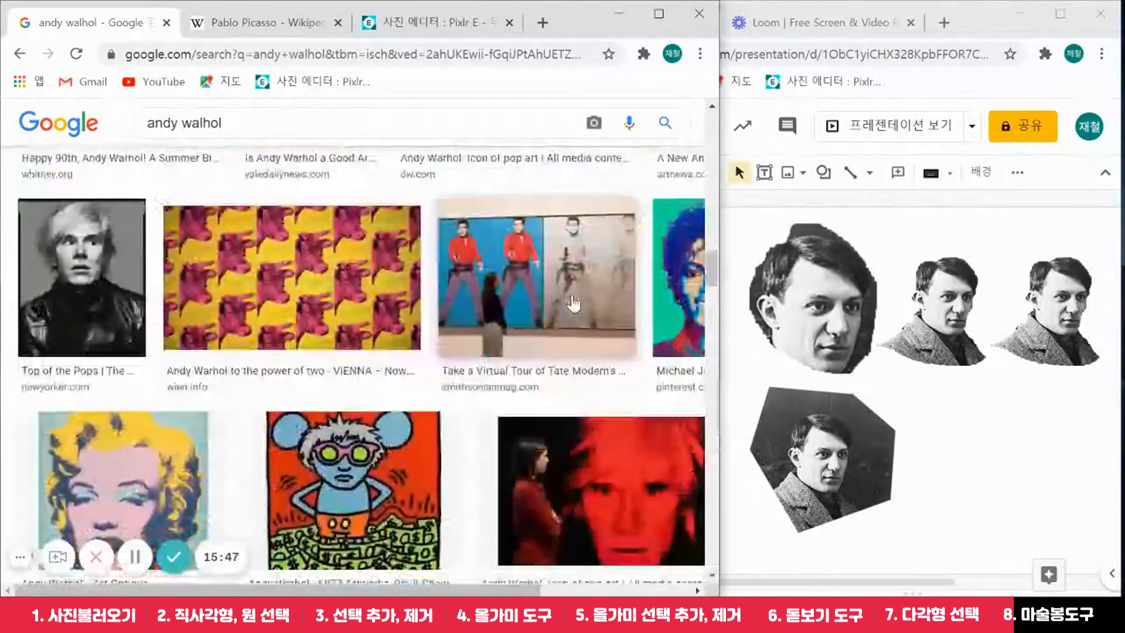
scroll(573, 303, down, 10)
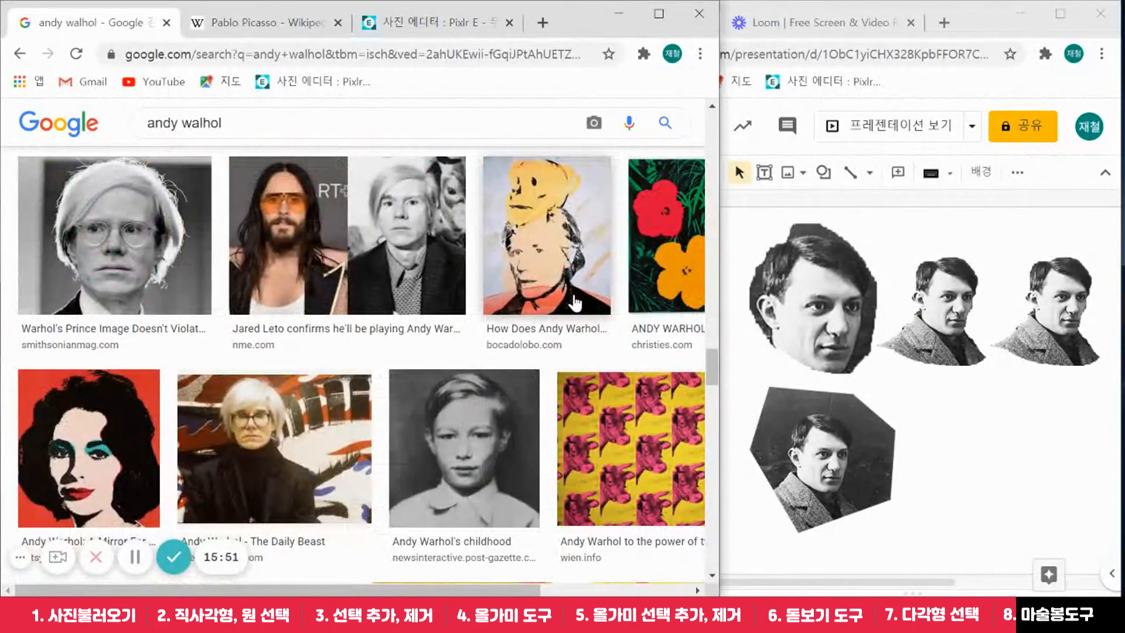
drag(526, 589, 678, 582)
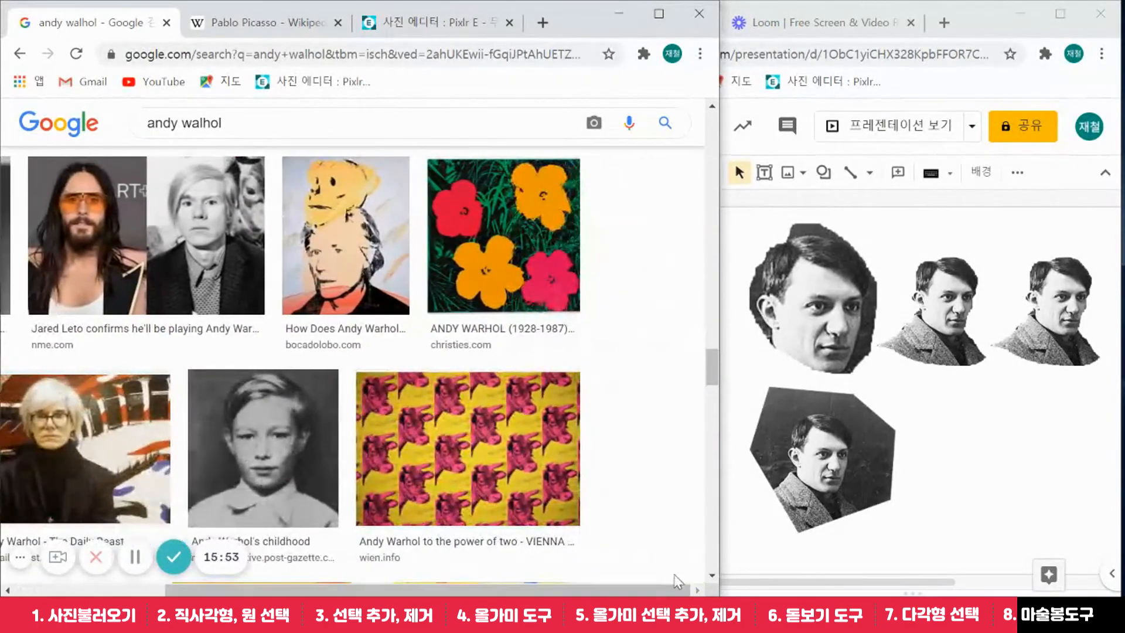
Preview Warhol's Flowers image and open its Christie's source page in a new tab
click(475, 217)
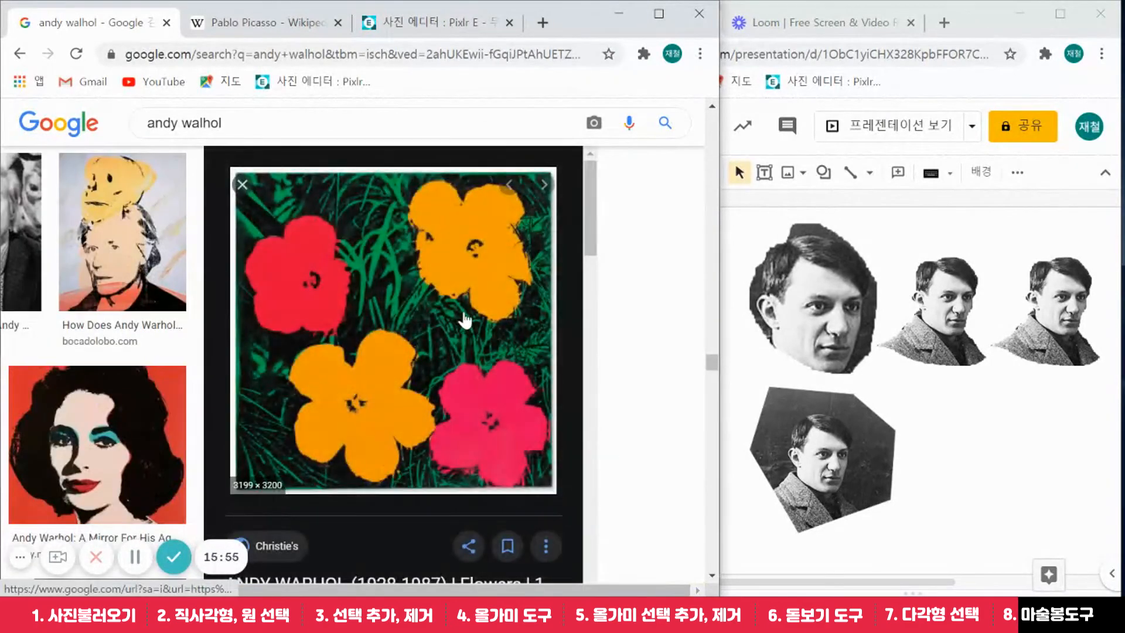
scroll(465, 311, down, 2)
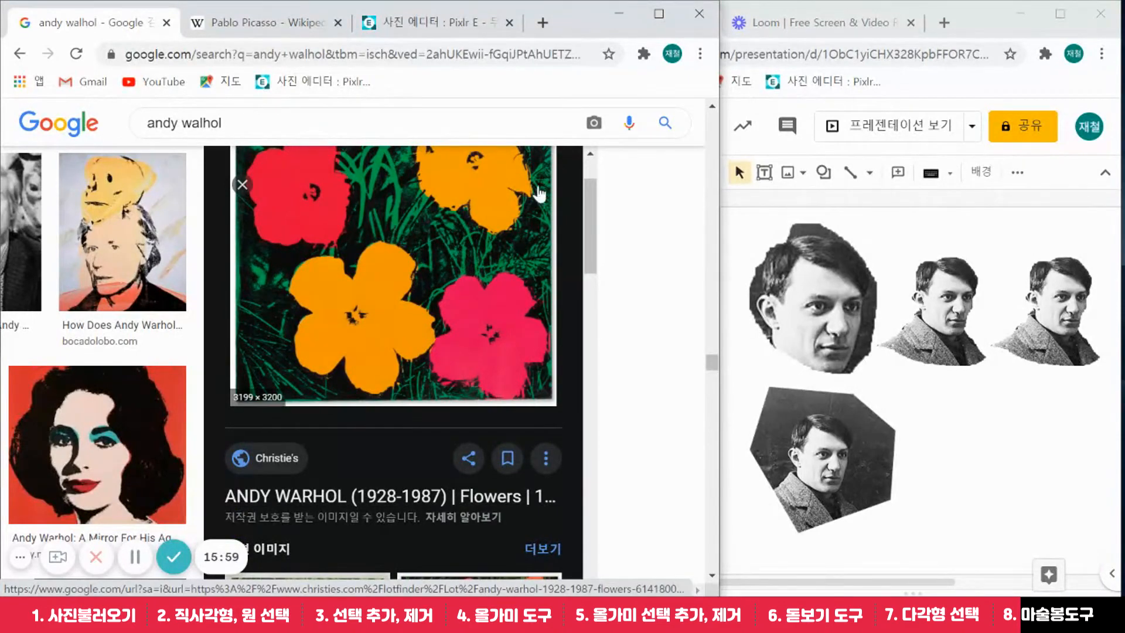
scroll(364, 452, down, 1)
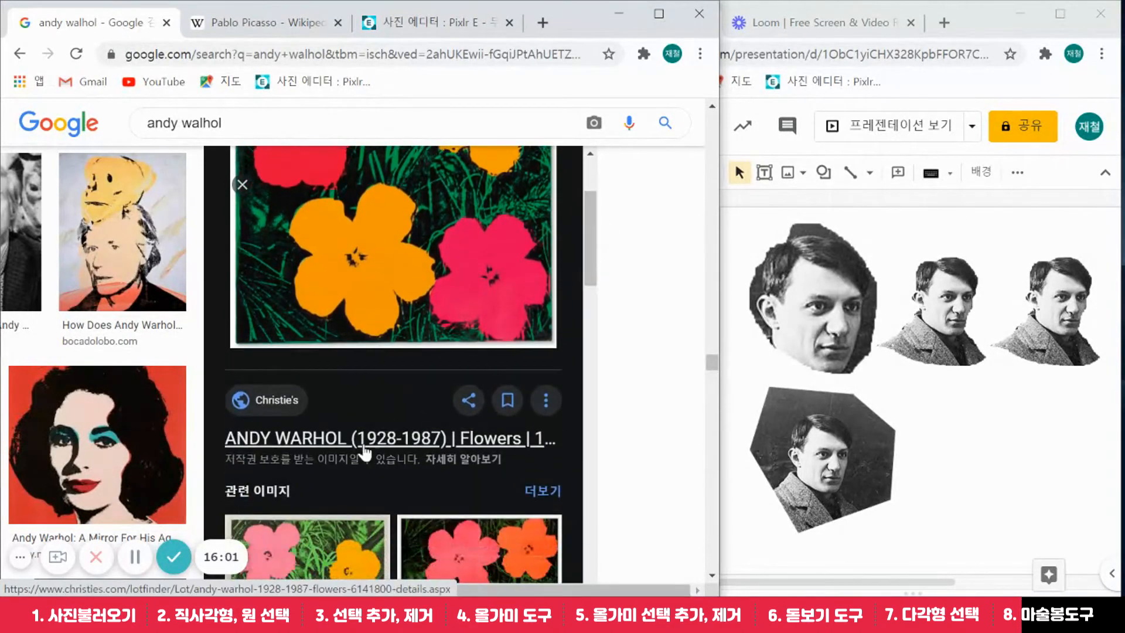
click(363, 449)
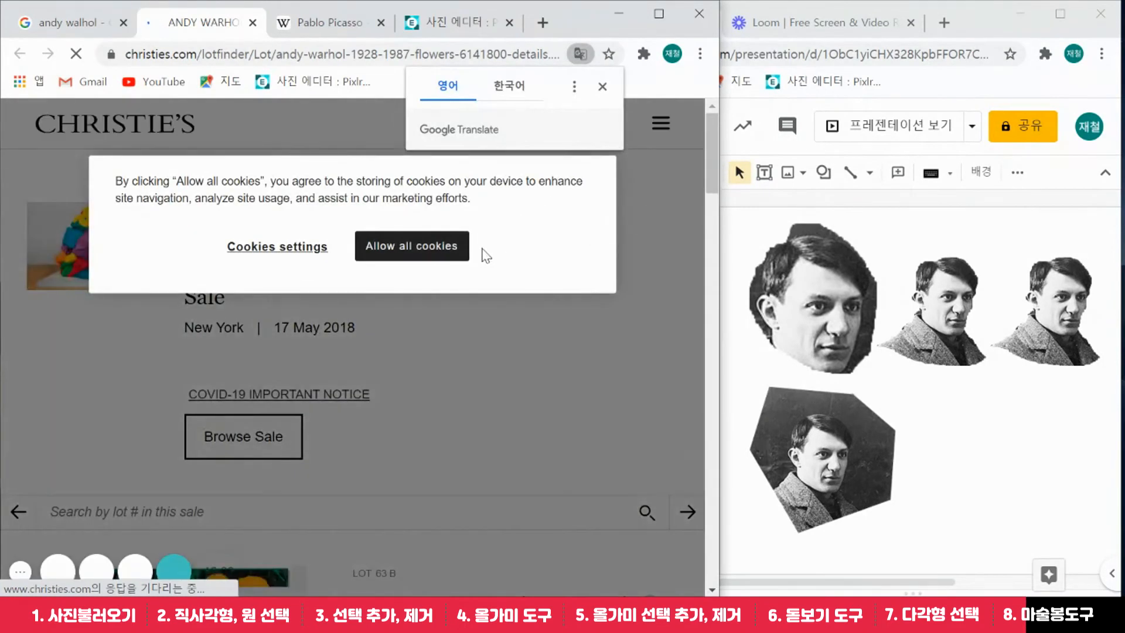
Dismiss the translate offer and accept all cookies on the Christie's page
click(602, 86)
drag(708, 133, 713, 185)
click(409, 246)
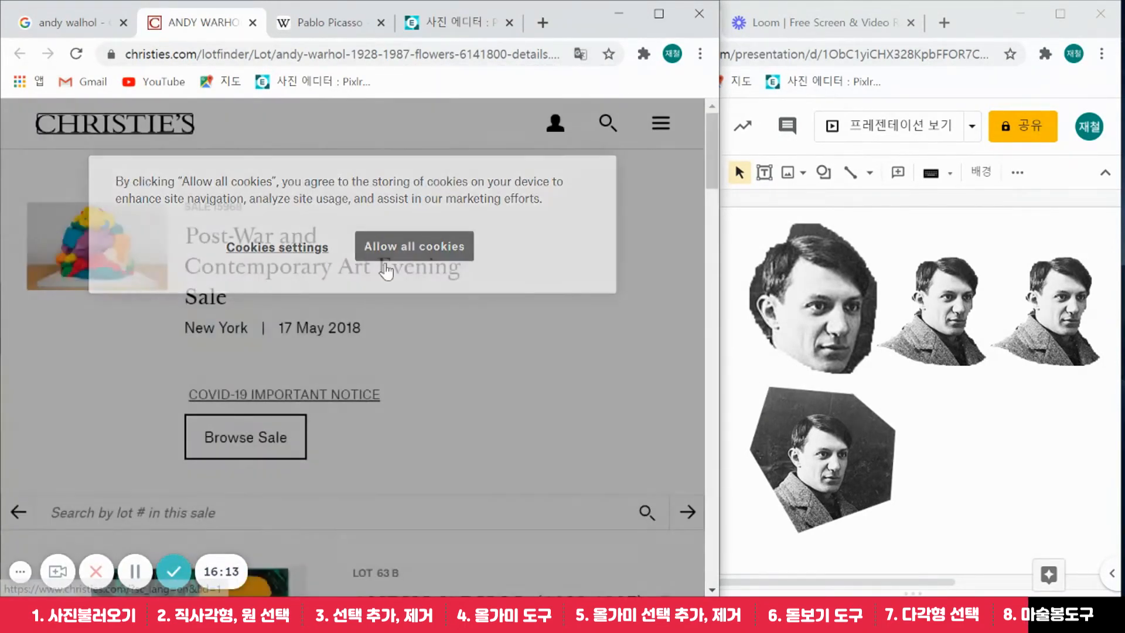
scroll(456, 270, down, 6)
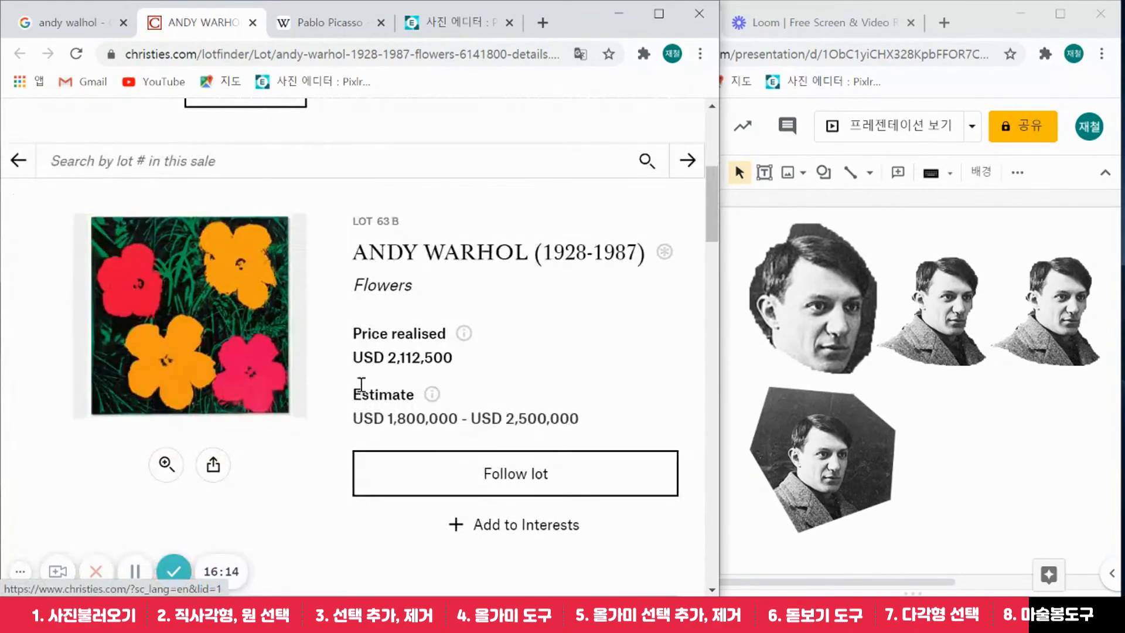
Enlarge the Flowers image, lot 63B, and copy its image address
click(163, 463)
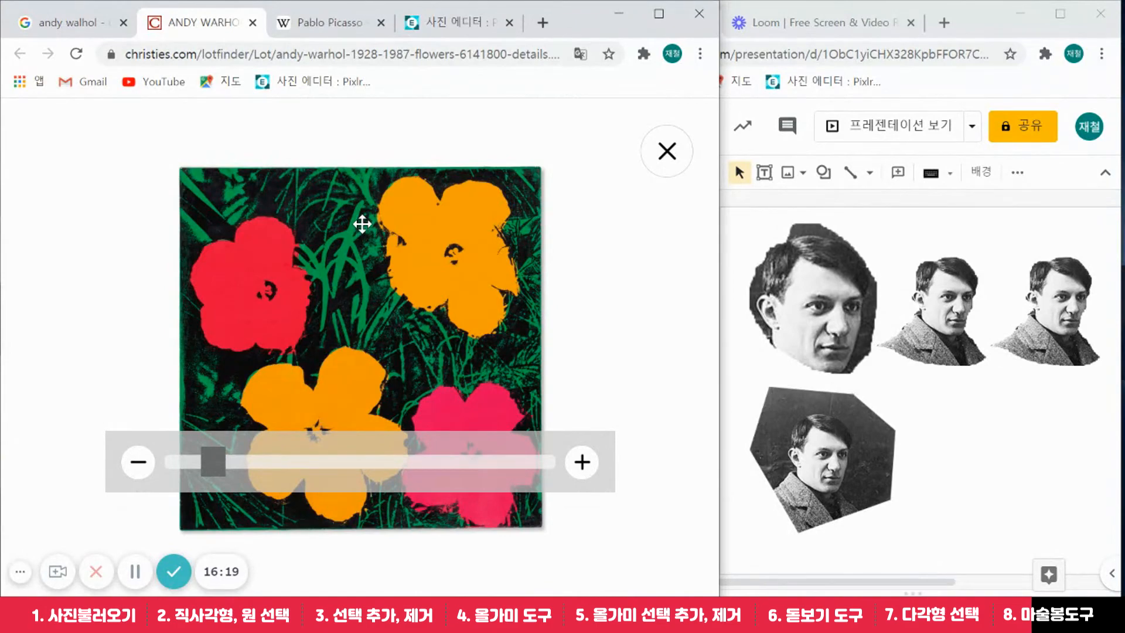
right_click(363, 226)
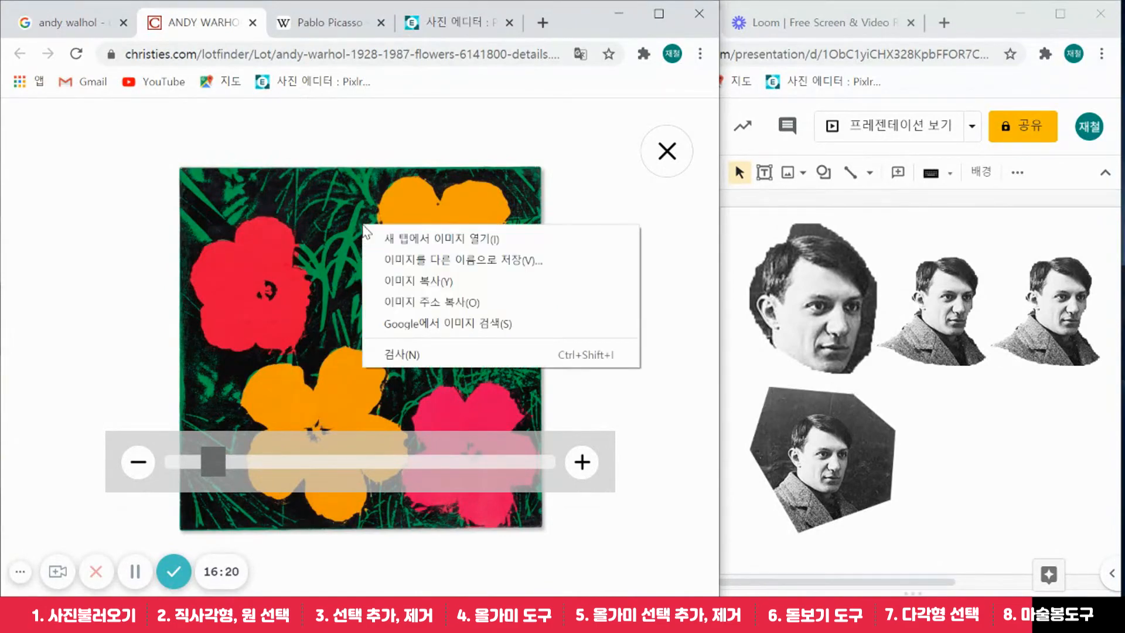
click(431, 302)
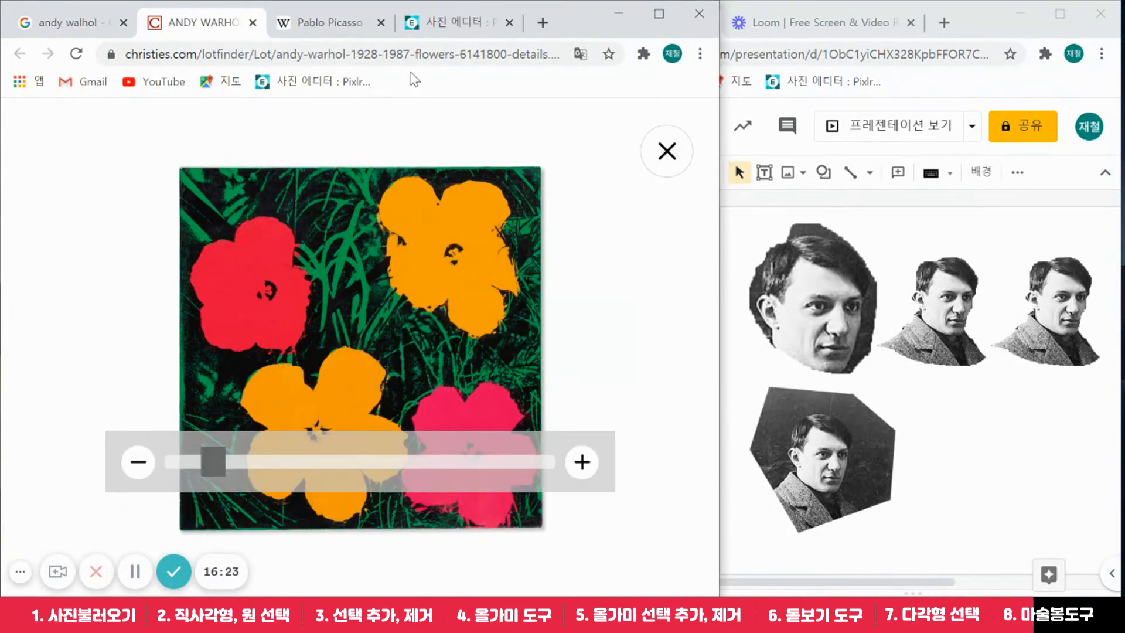
Open the File > Open image URL dialog in Pixlr E
click(435, 23)
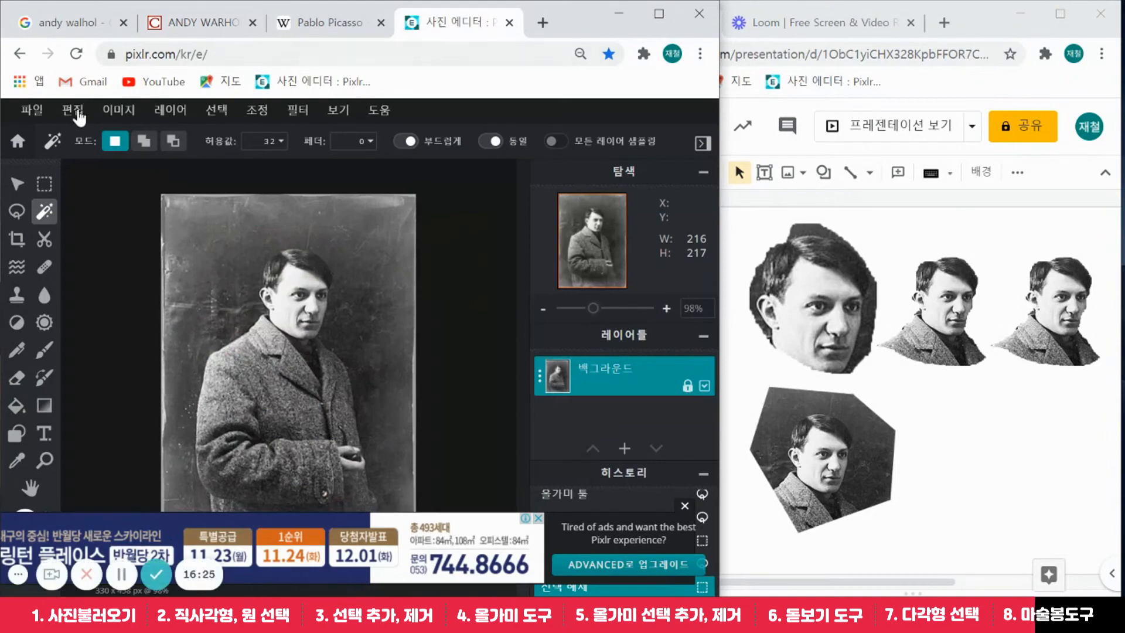
click(40, 117)
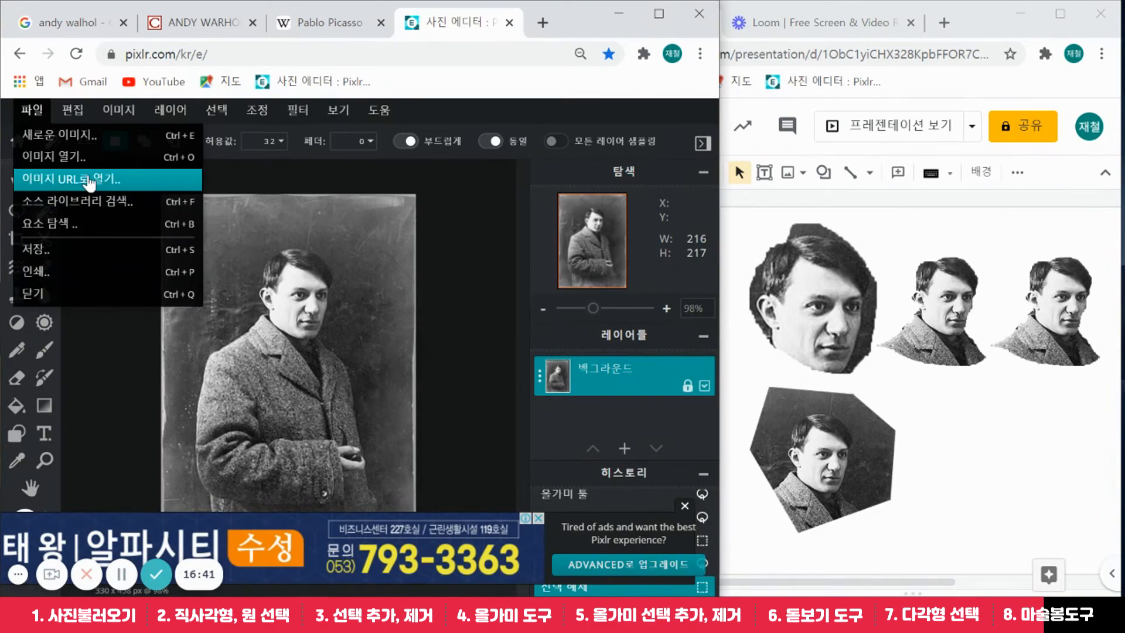
click(33, 114)
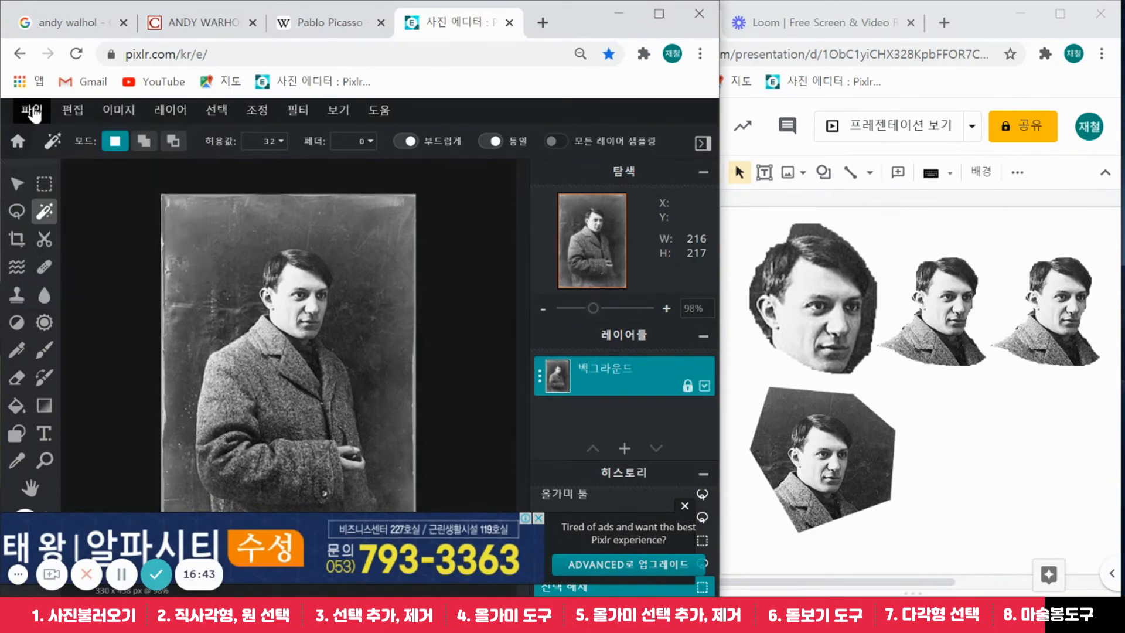
click(34, 113)
click(56, 179)
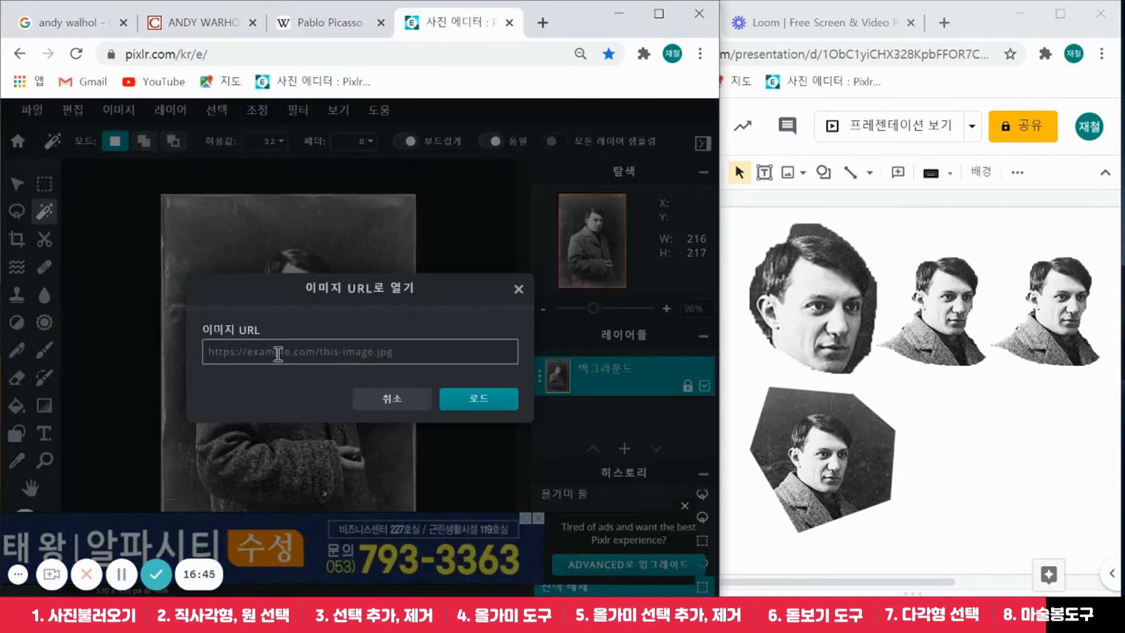
Paste the Flowers image address, load it, and open it resized to Full HD (1919 × 1920)
click(281, 355)
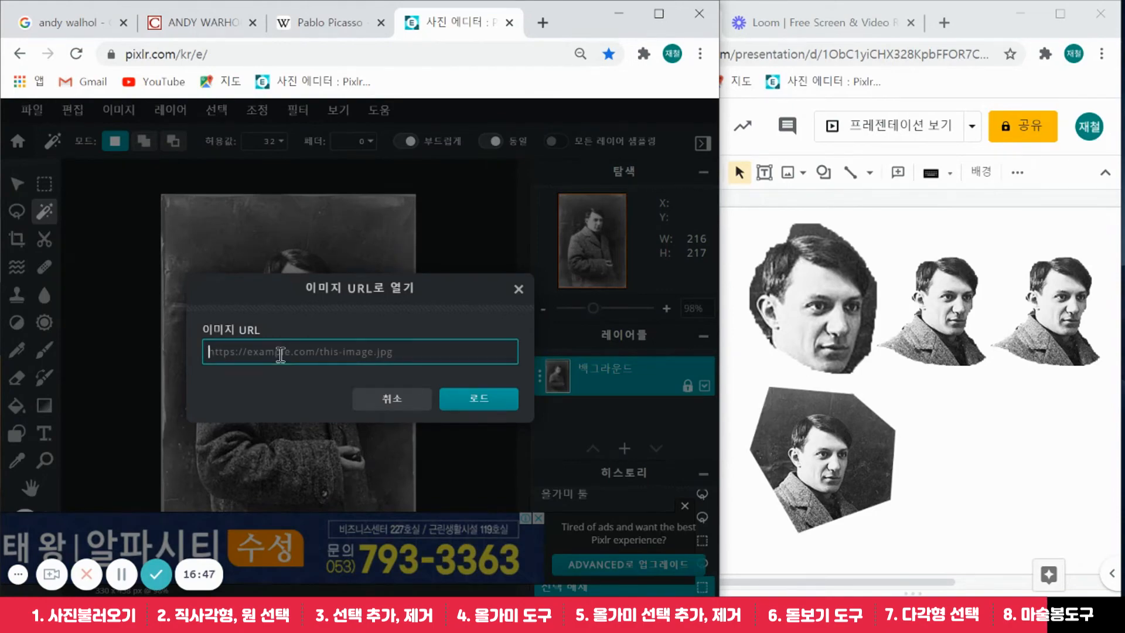
right_click(280, 354)
click(326, 212)
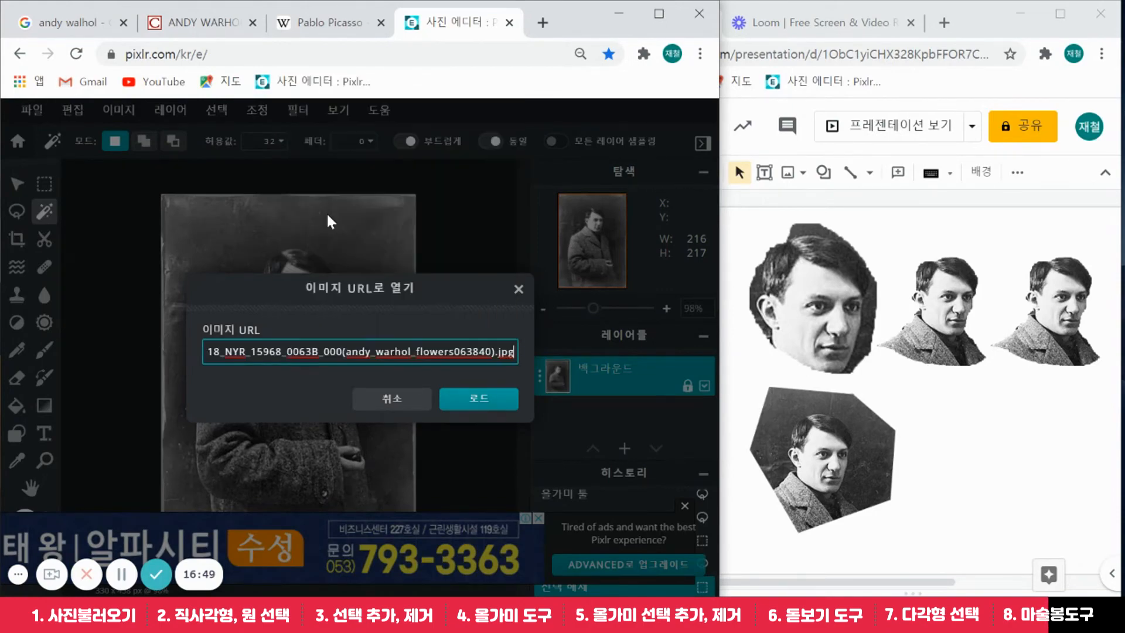
click(483, 400)
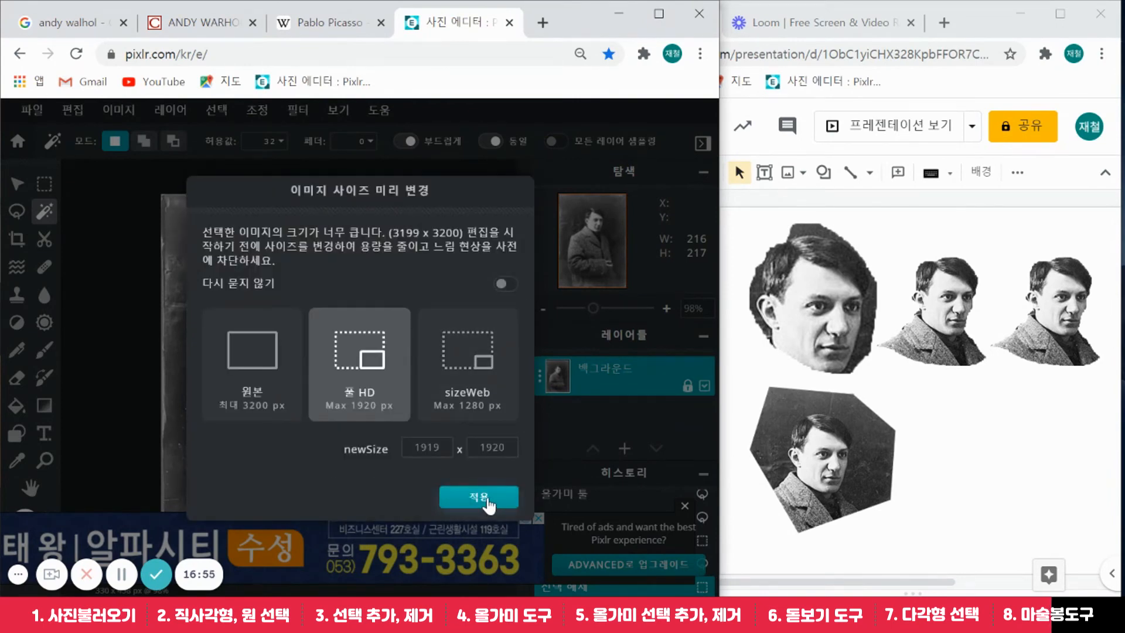
click(489, 501)
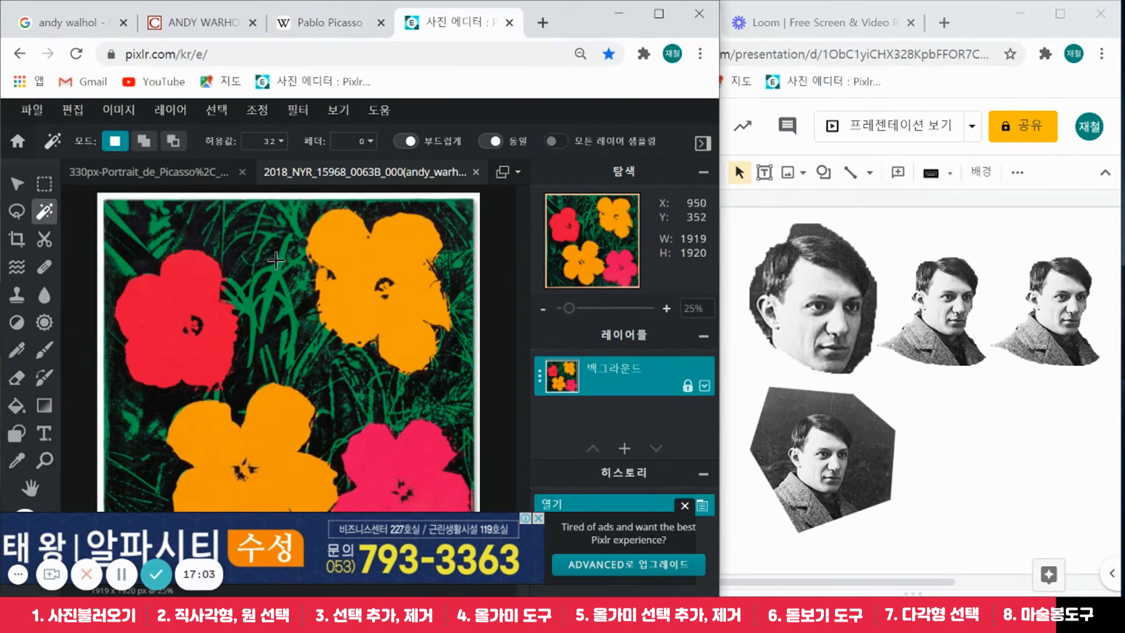
Magic-wand select the top-left red flower in Warhol's Flowers, a 623 × 710 px area
click(45, 184)
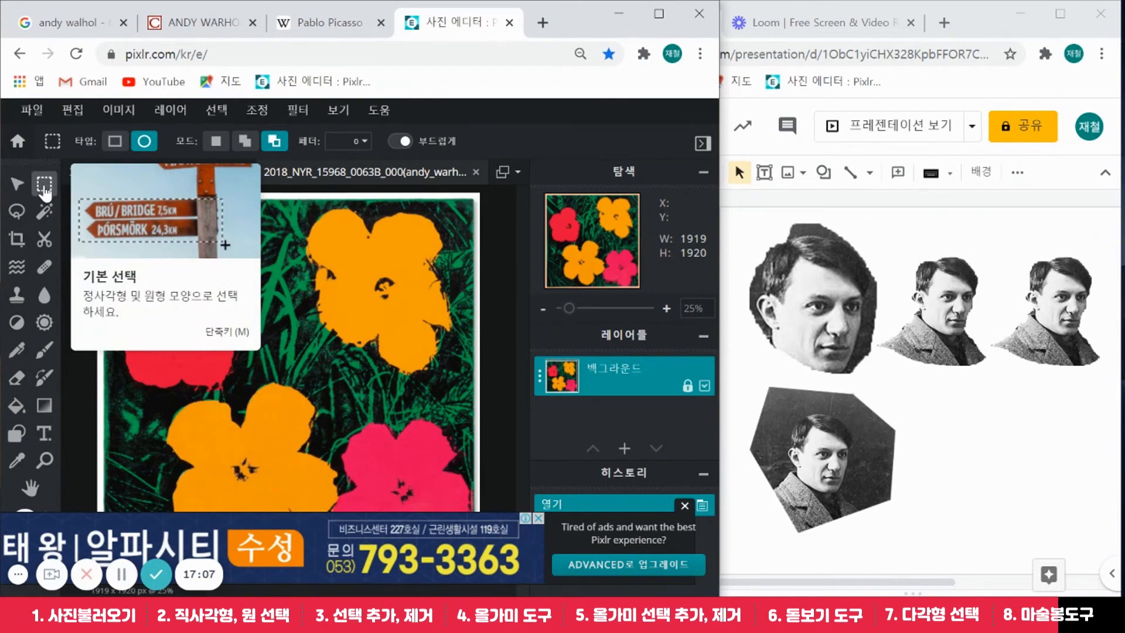
click(17, 210)
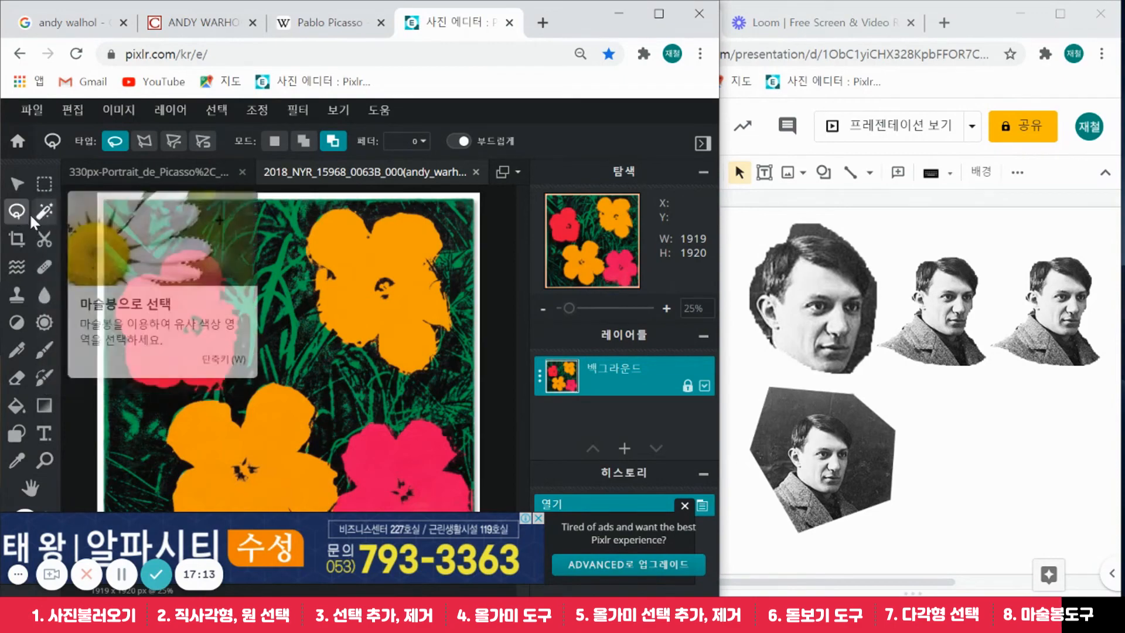
click(44, 212)
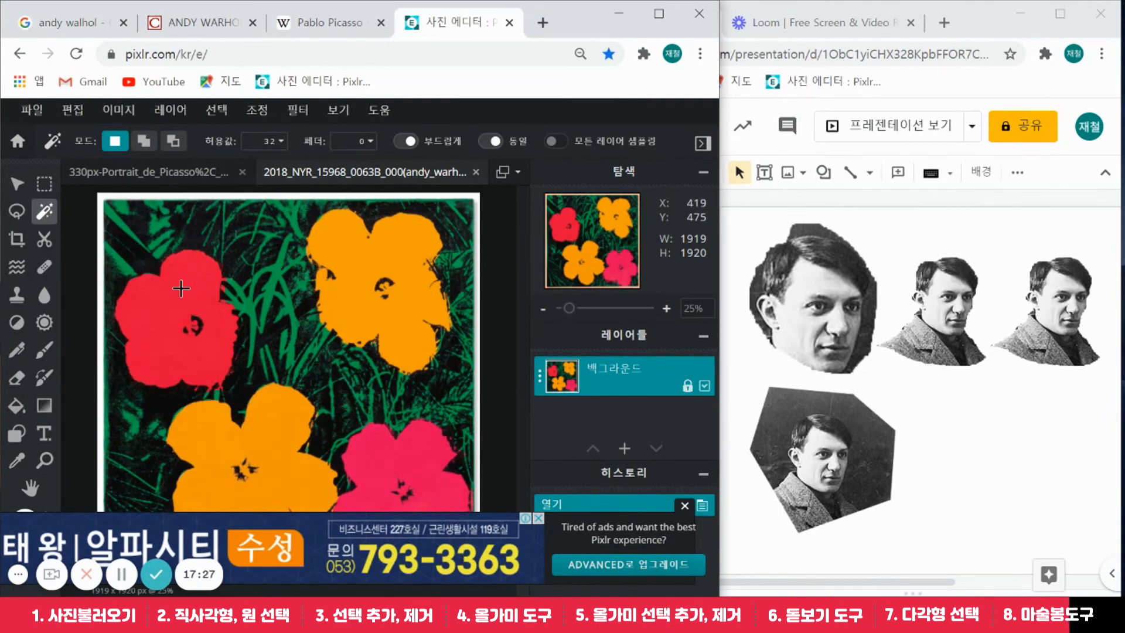
click(181, 288)
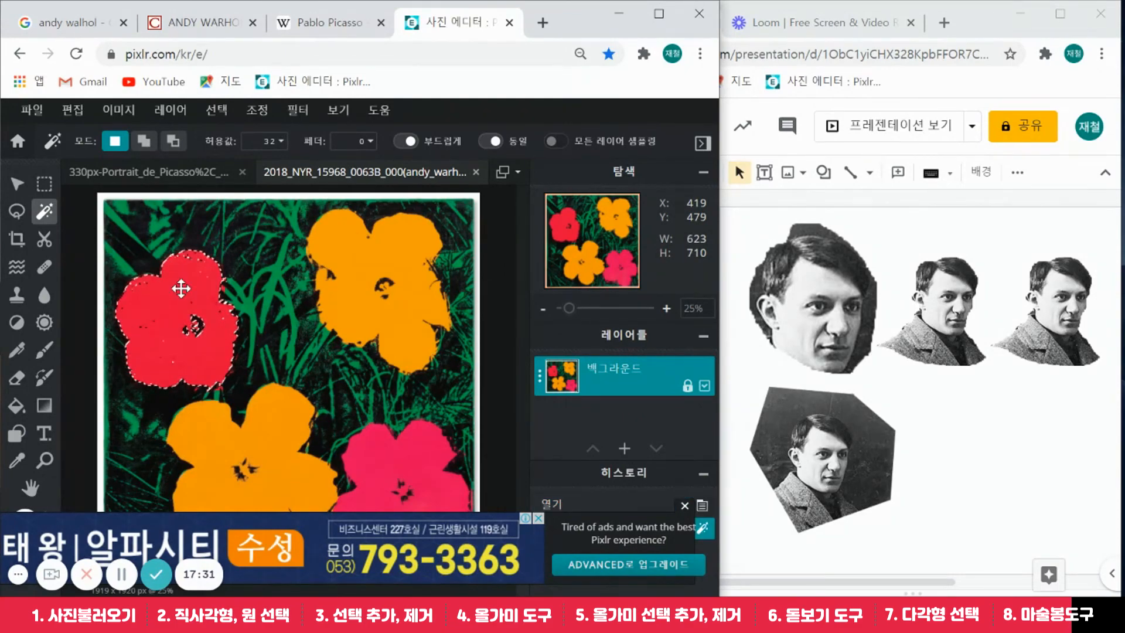
Copy the red flower and paste it at the right edge of slide 1
key(ctrl+c)
click(1034, 417)
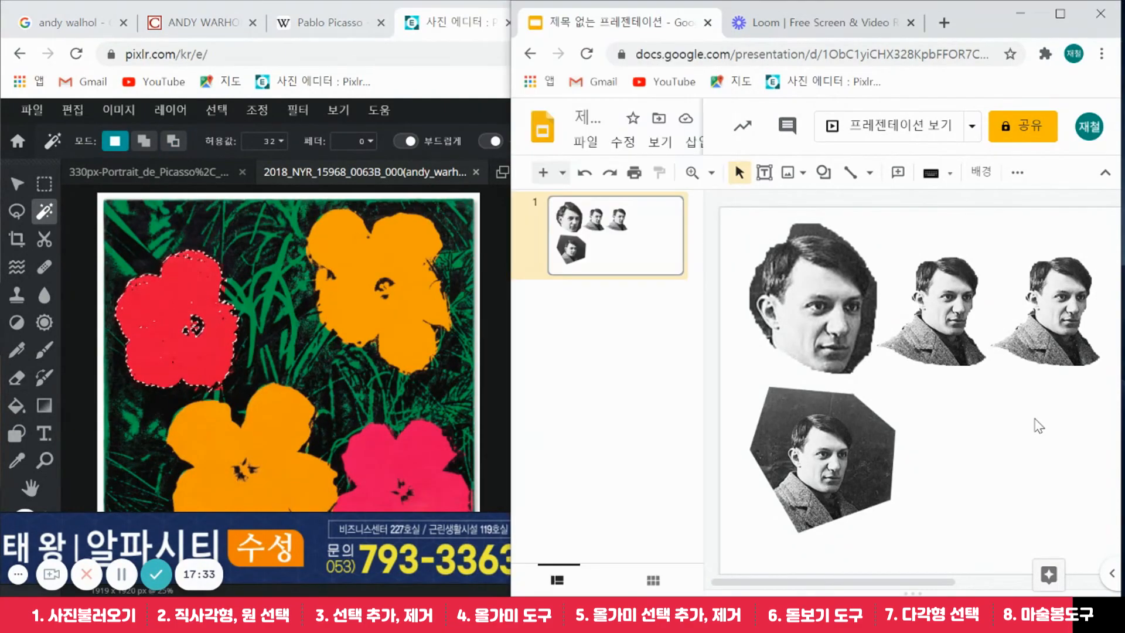
key(ctrl+v)
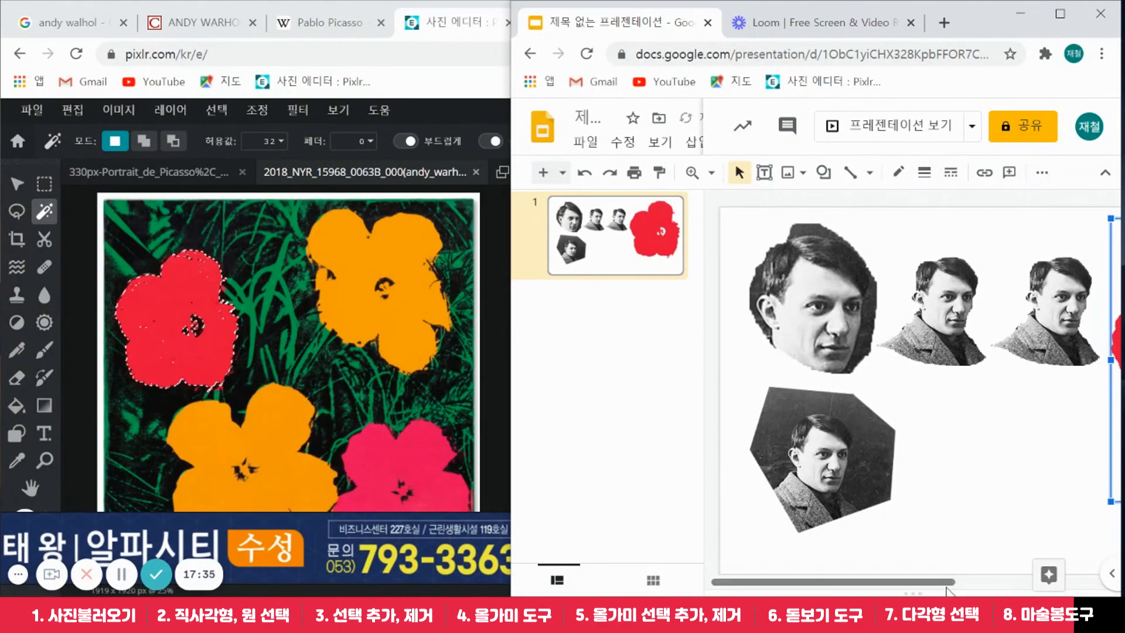
drag(941, 582, 1113, 551)
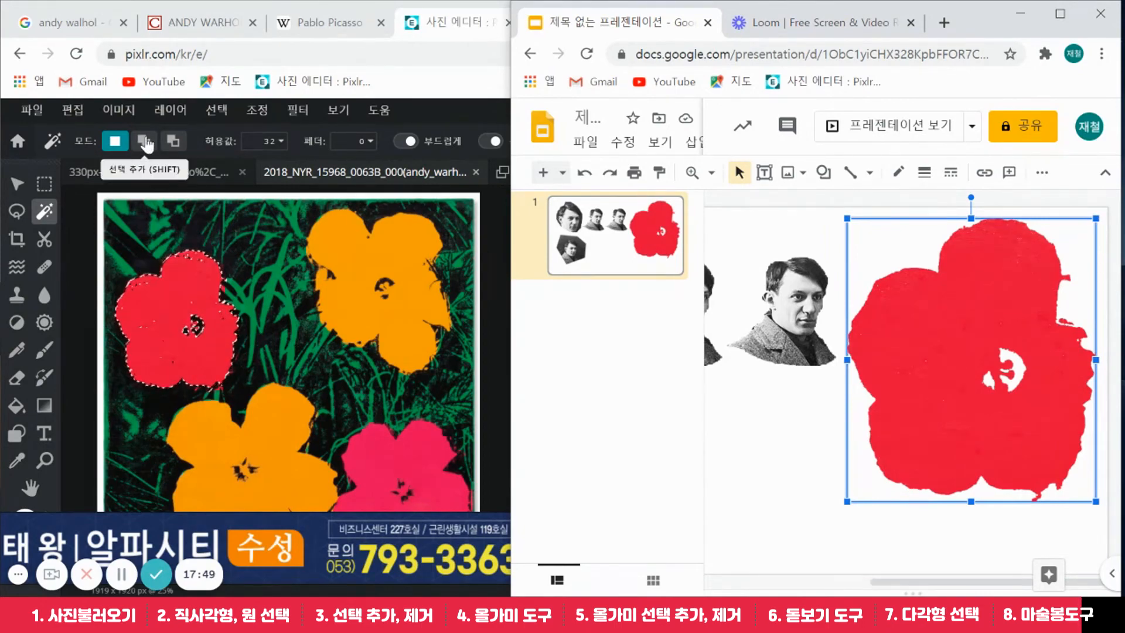
Add two more patches of the red flower to the Magic Wand selection
click(142, 145)
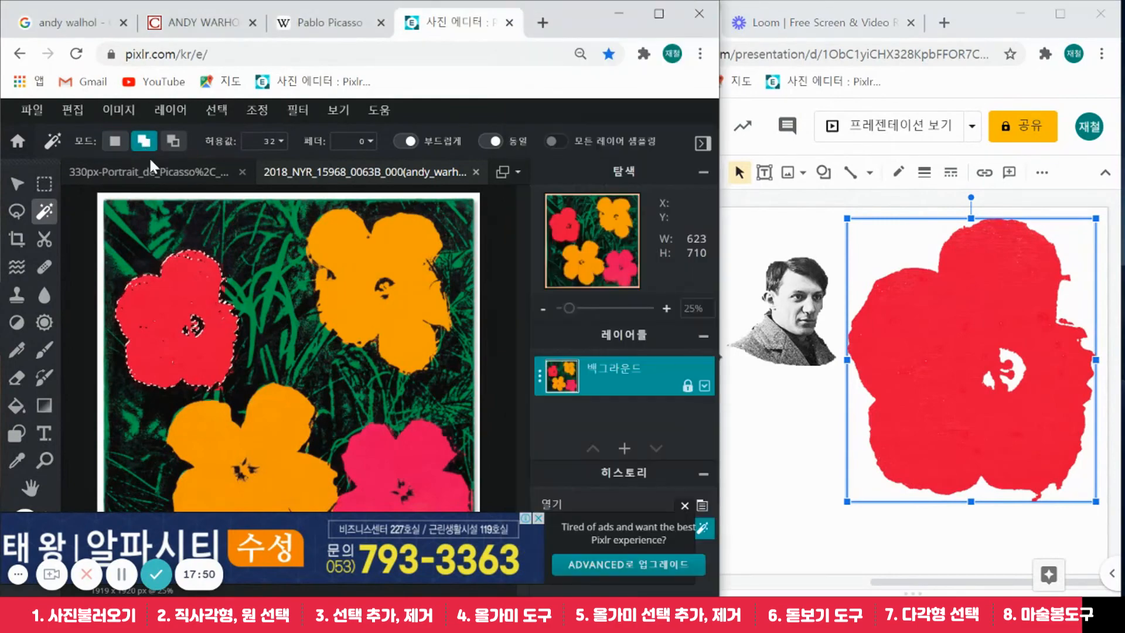
click(199, 323)
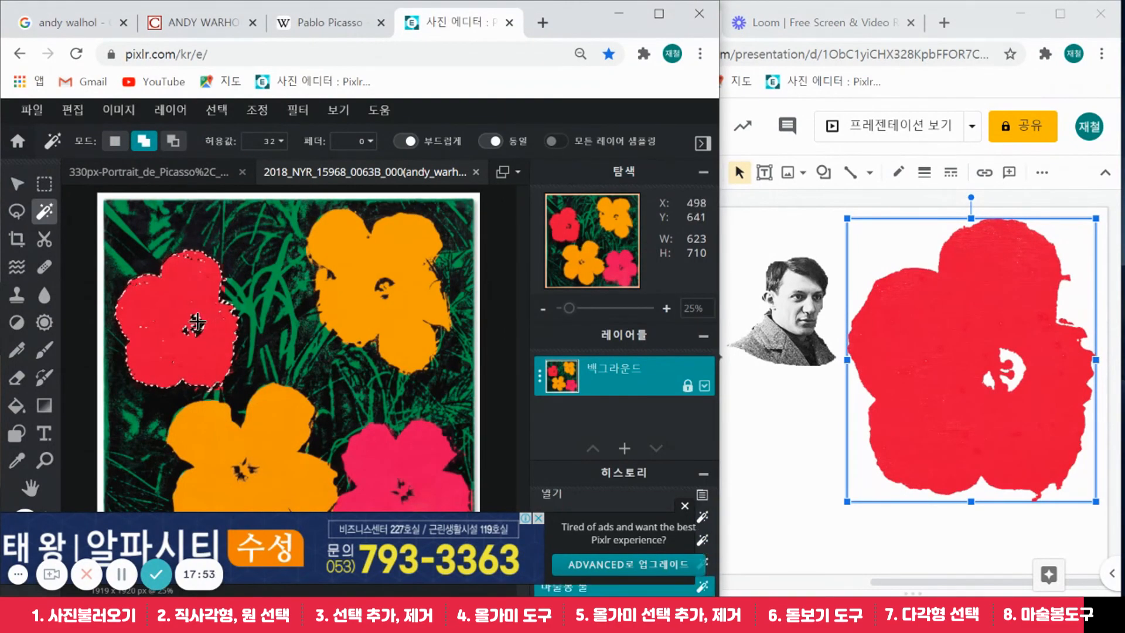
click(196, 322)
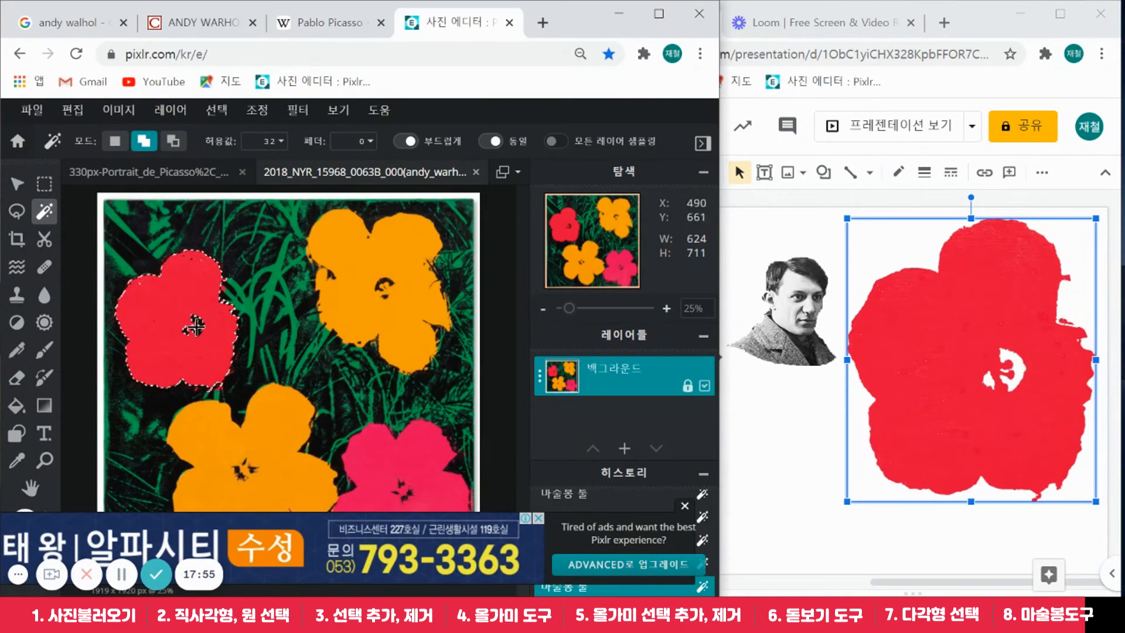
Add an elliptical selection over the flower's dark centre and copy the whole flower
click(50, 191)
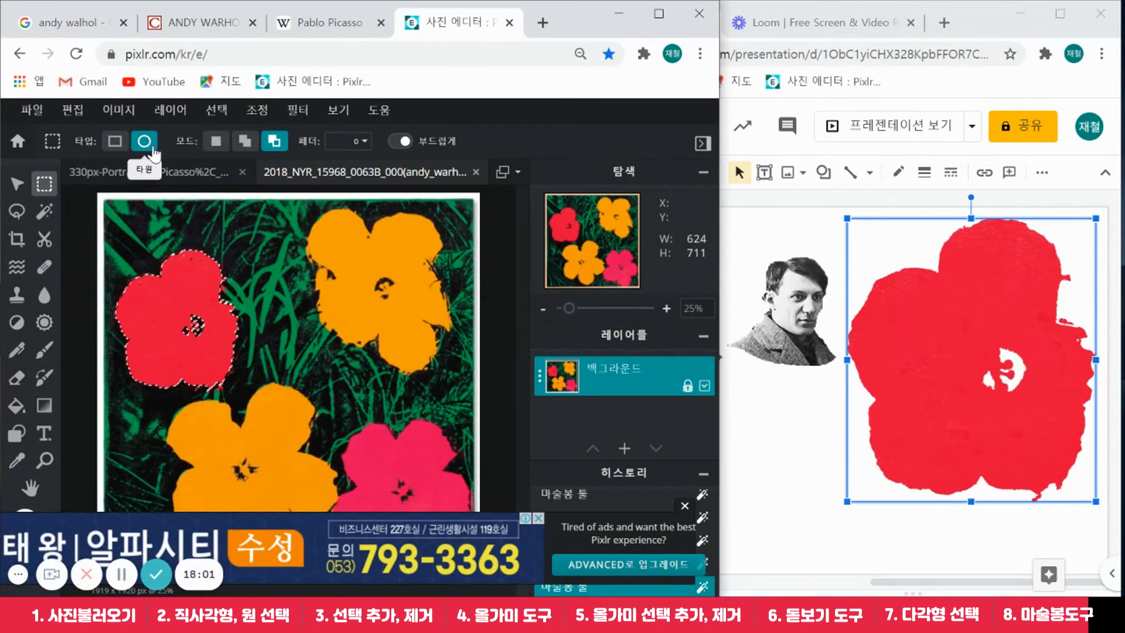
click(246, 142)
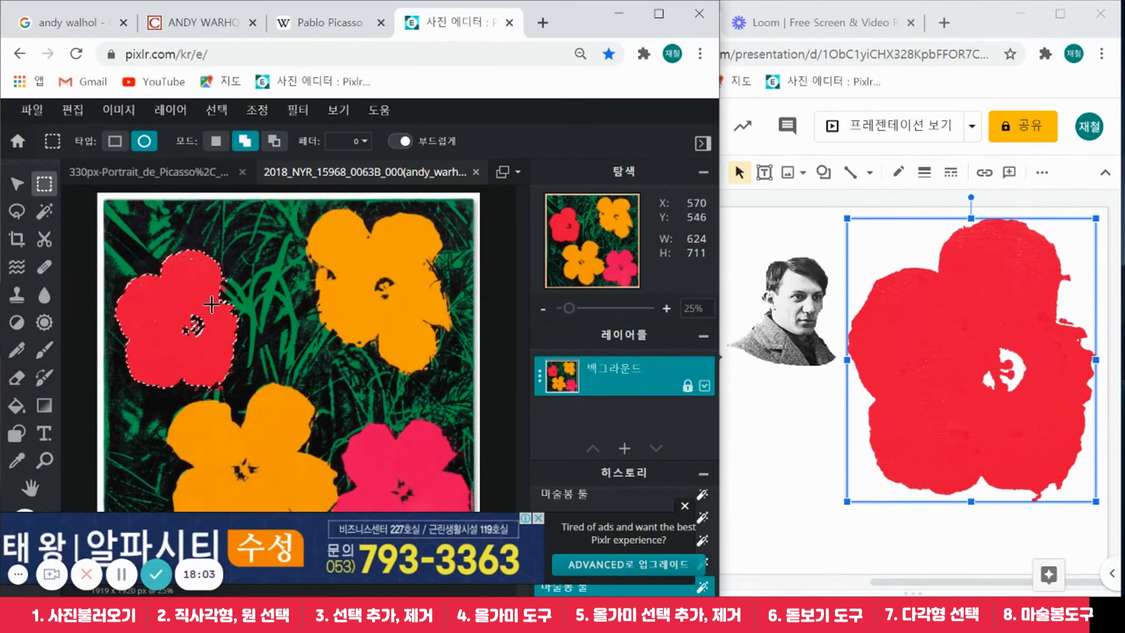
drag(169, 305, 219, 350)
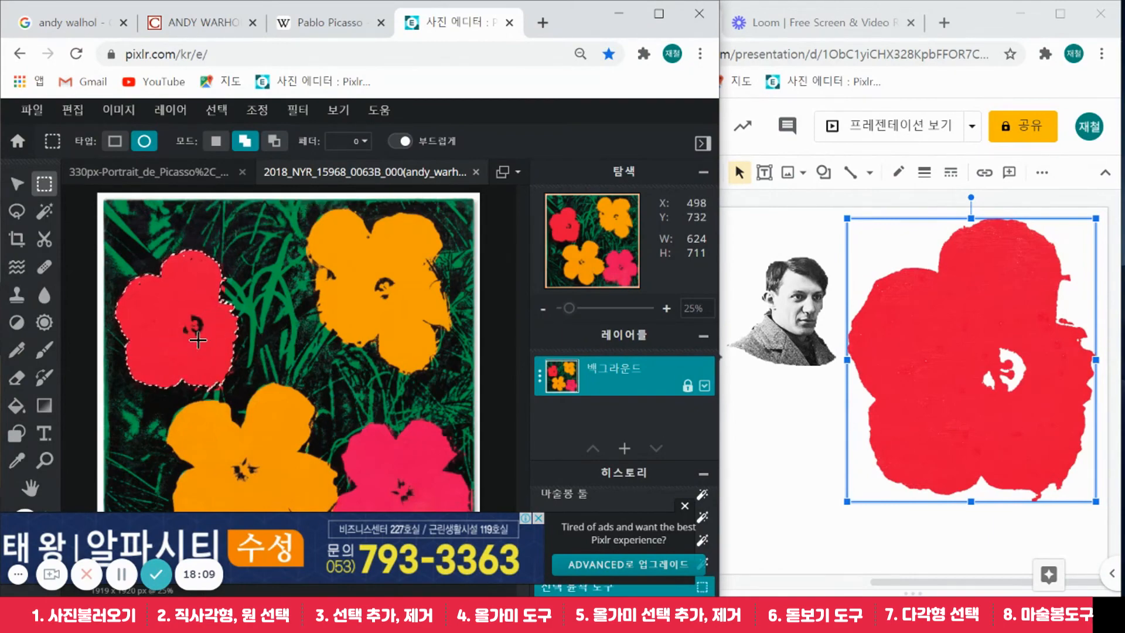
key(ctrl+c)
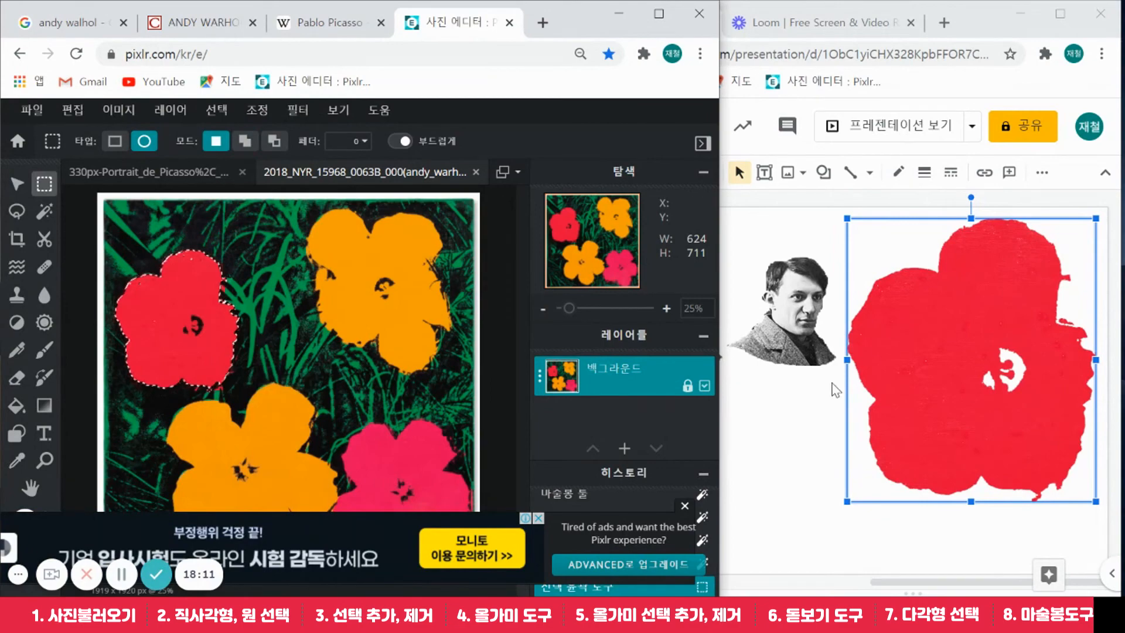
click(800, 411)
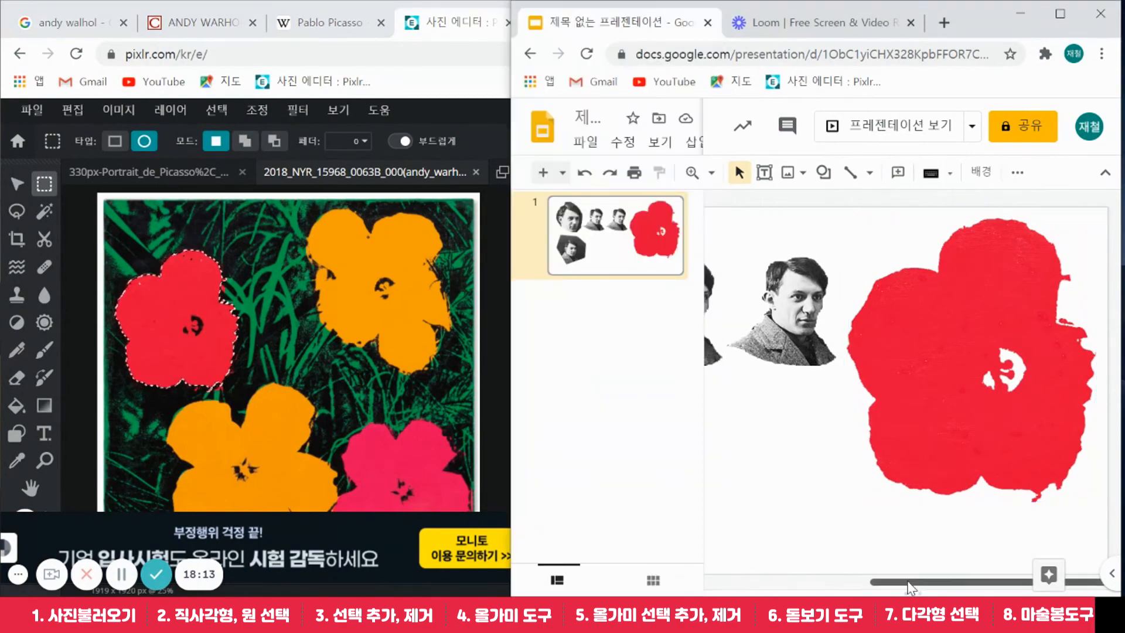
Paste the full red flower, dark centre included, beneath the Picasso heads on slide 1
drag(910, 587, 796, 588)
key(ctrl+v)
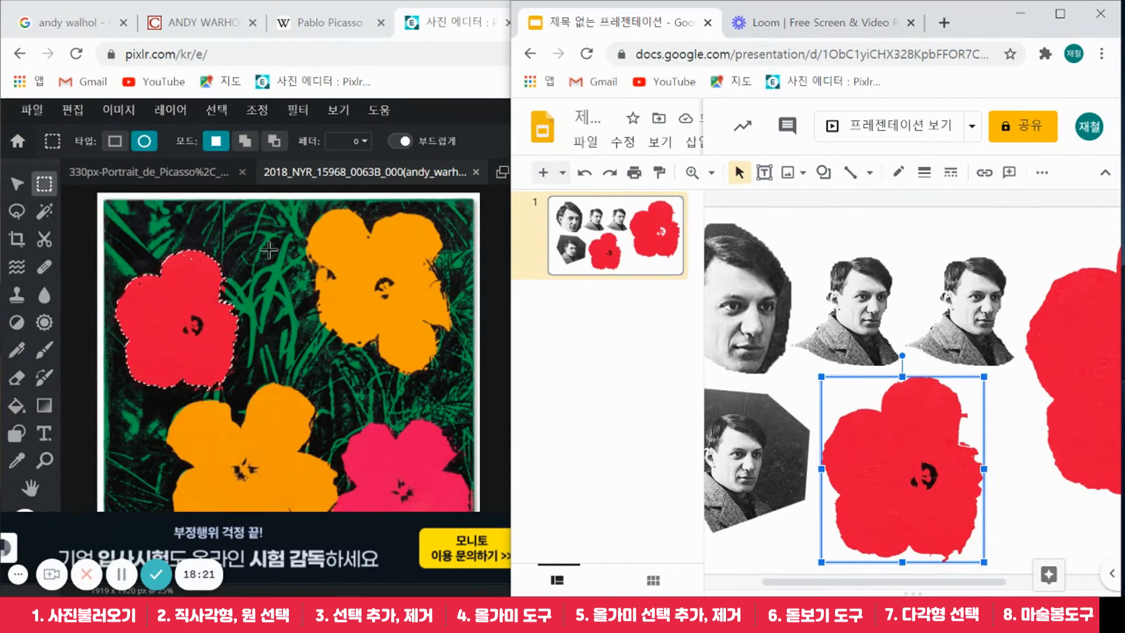
click(45, 210)
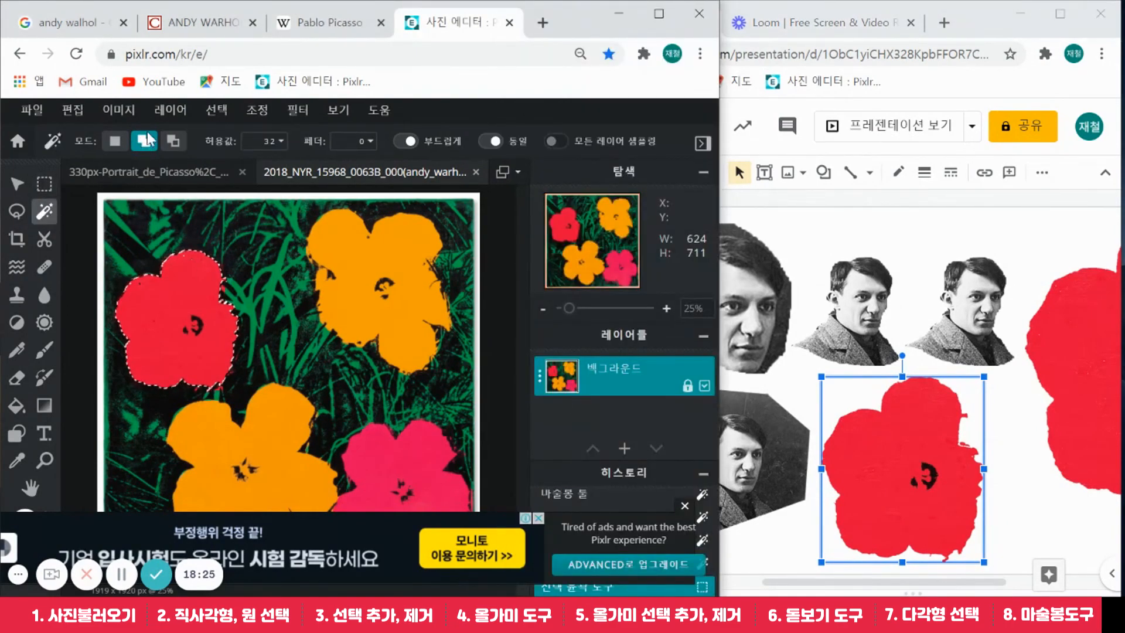
Add the upper-right orange, lower-left orange and lower-right pink flowers to the selection
click(356, 262)
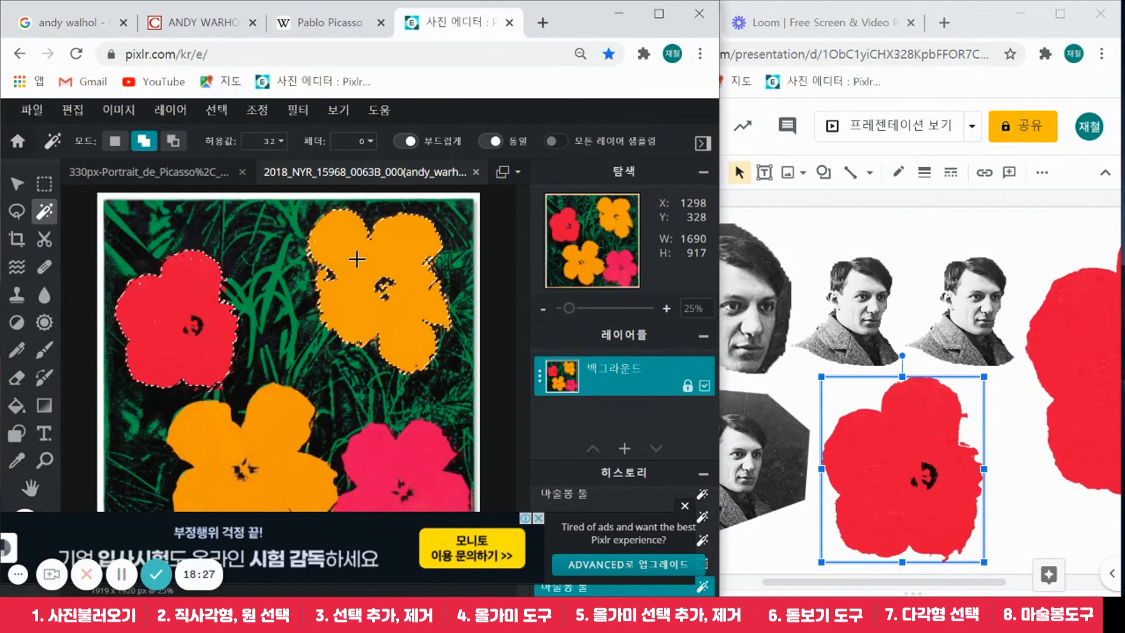
click(293, 431)
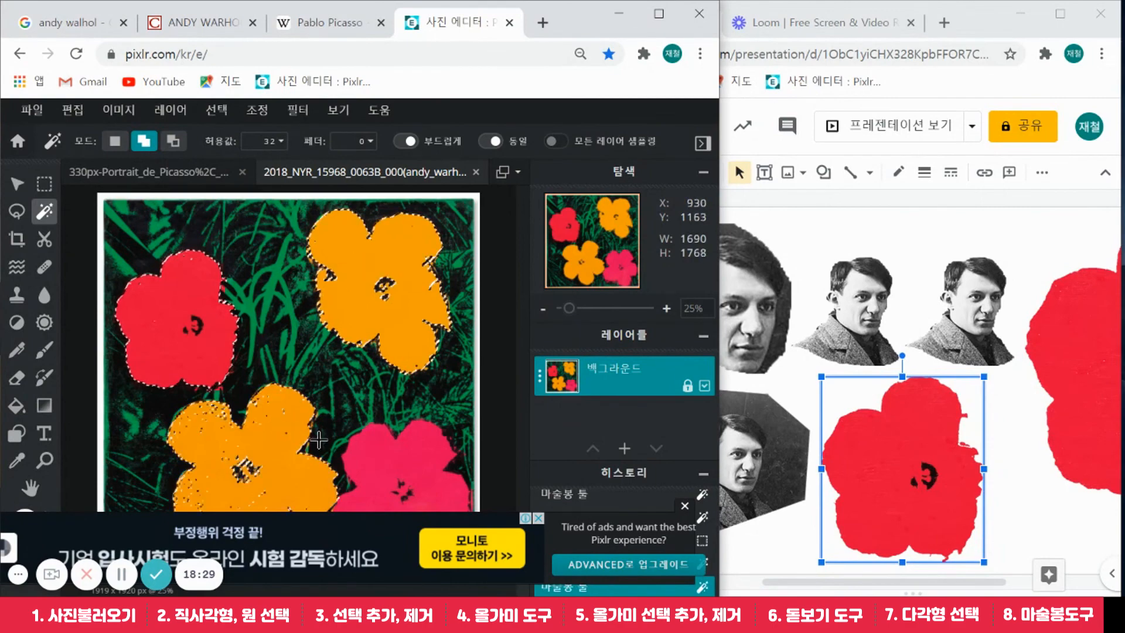
click(369, 454)
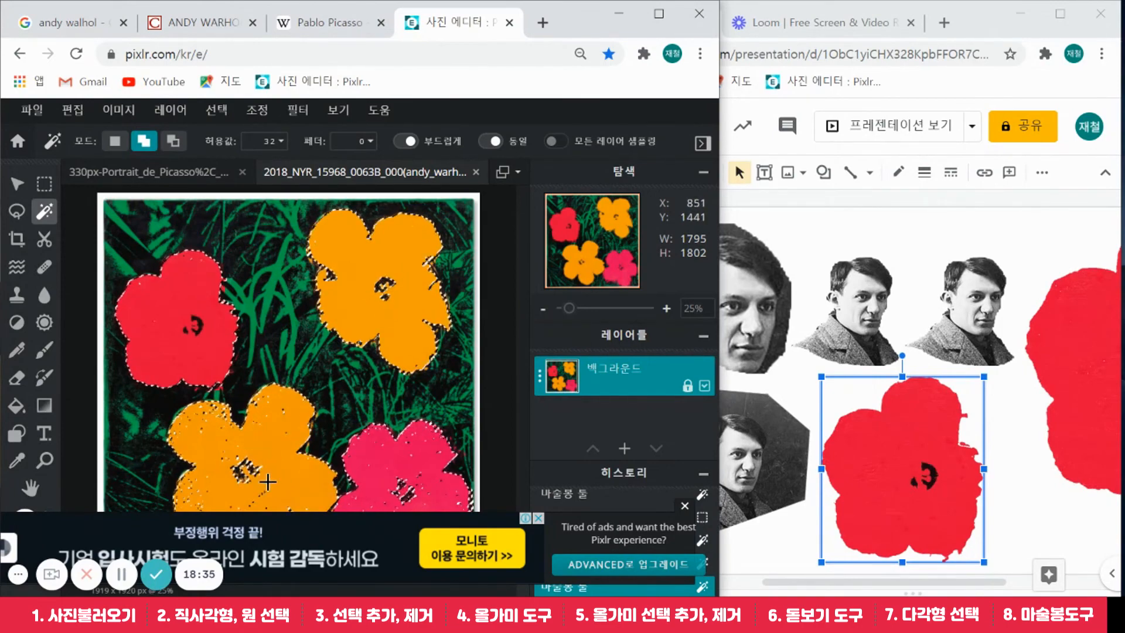
Add ellipses over the three flowers' dark centres and copy all four flowers
click(45, 188)
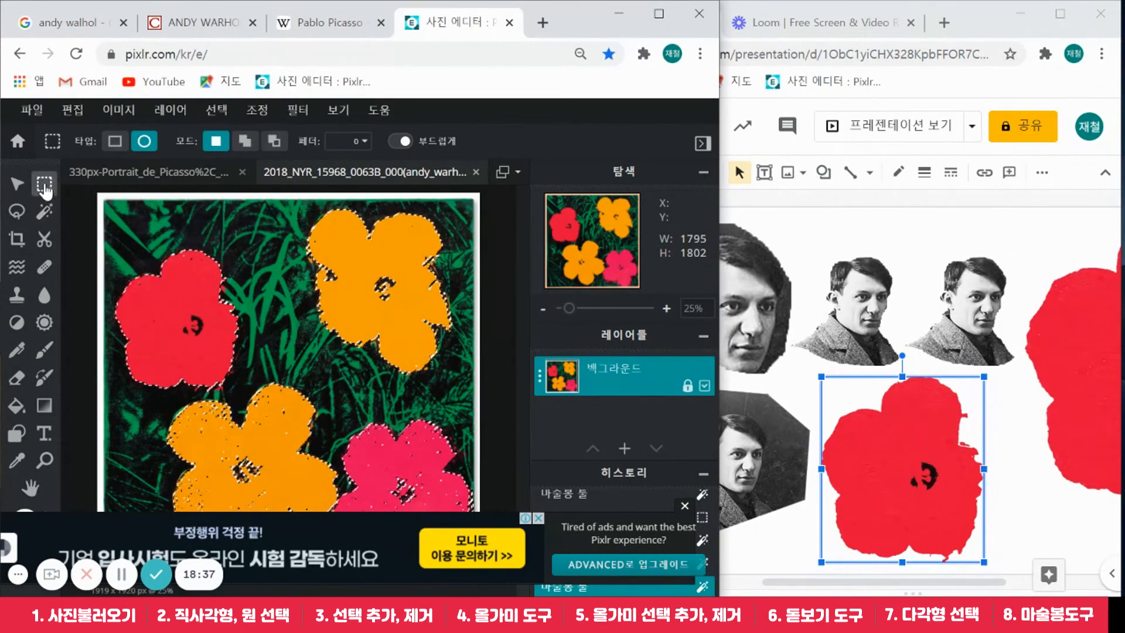
click(147, 141)
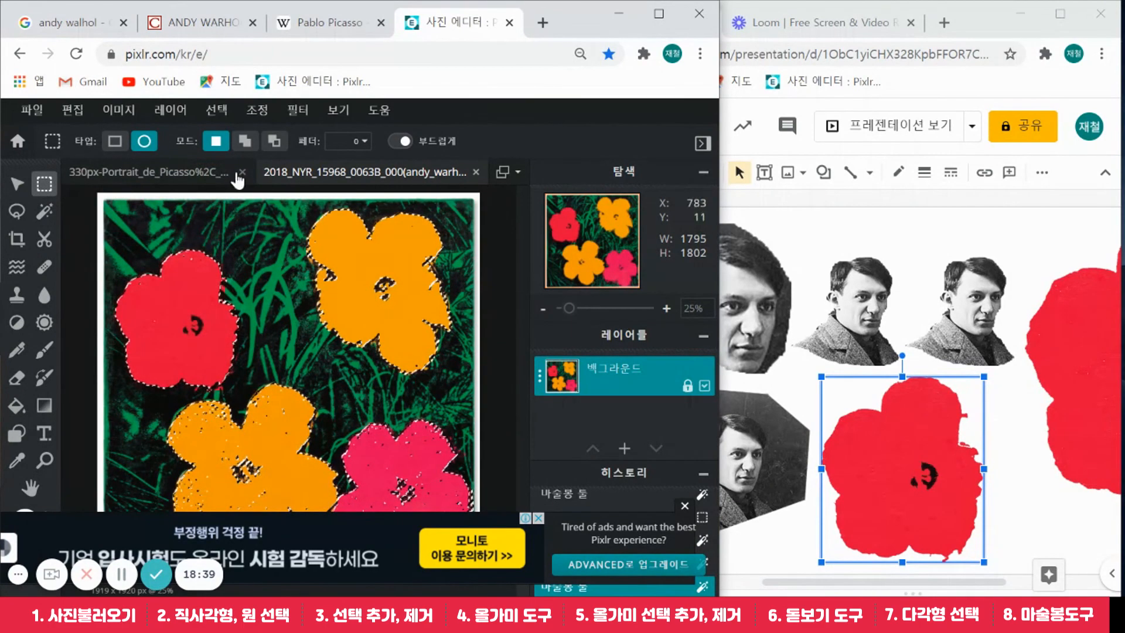
click(243, 140)
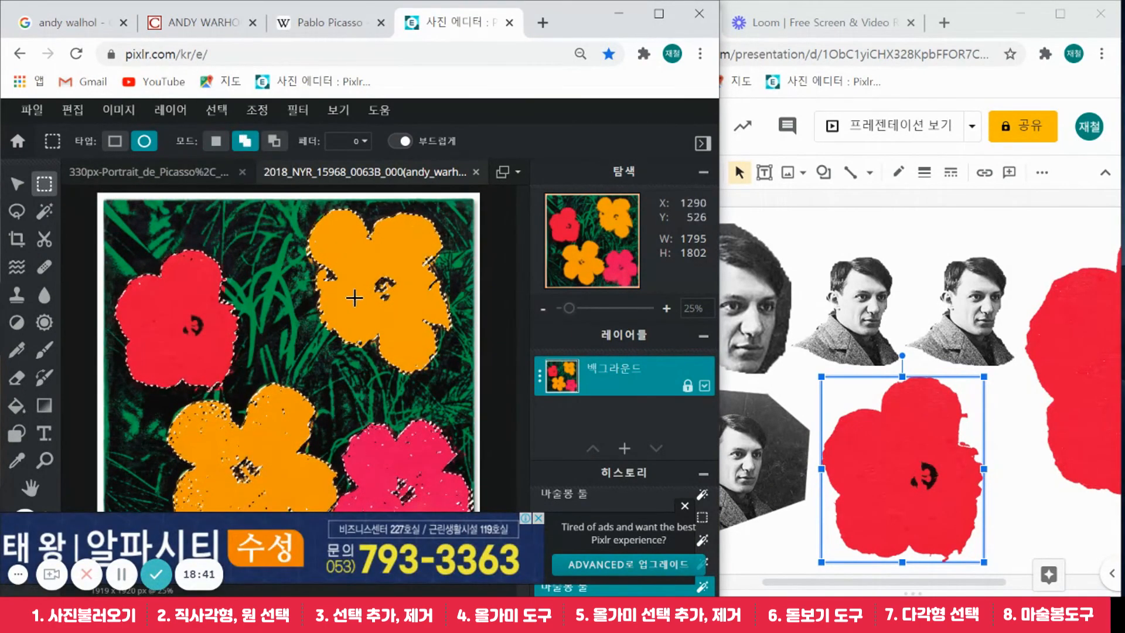
drag(360, 259, 409, 314)
drag(218, 444, 281, 493)
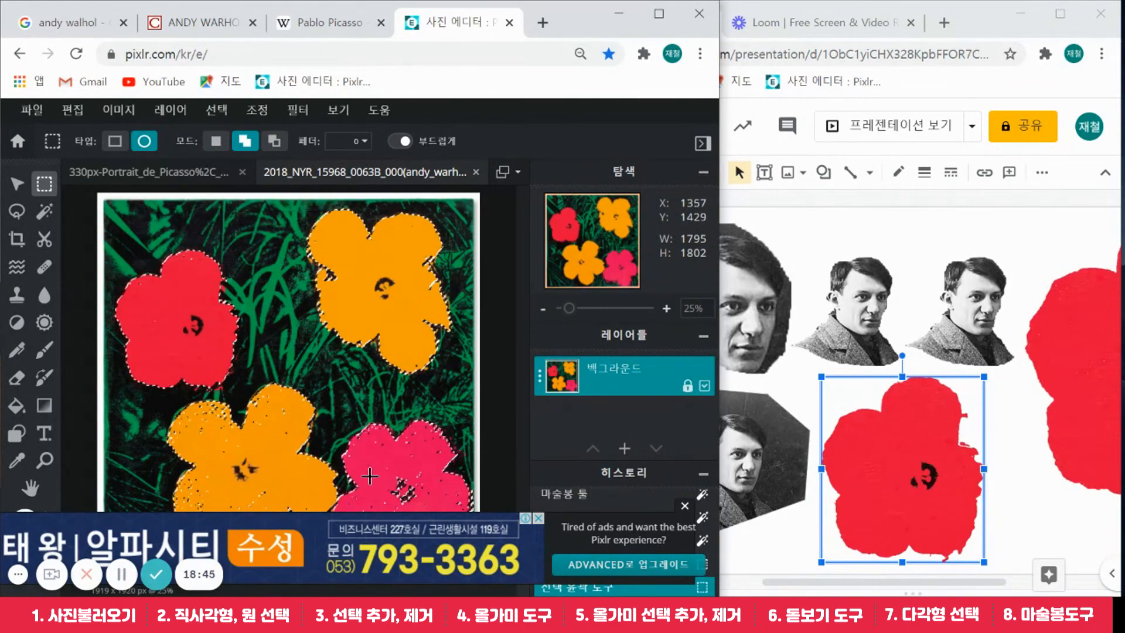
drag(393, 472, 431, 436)
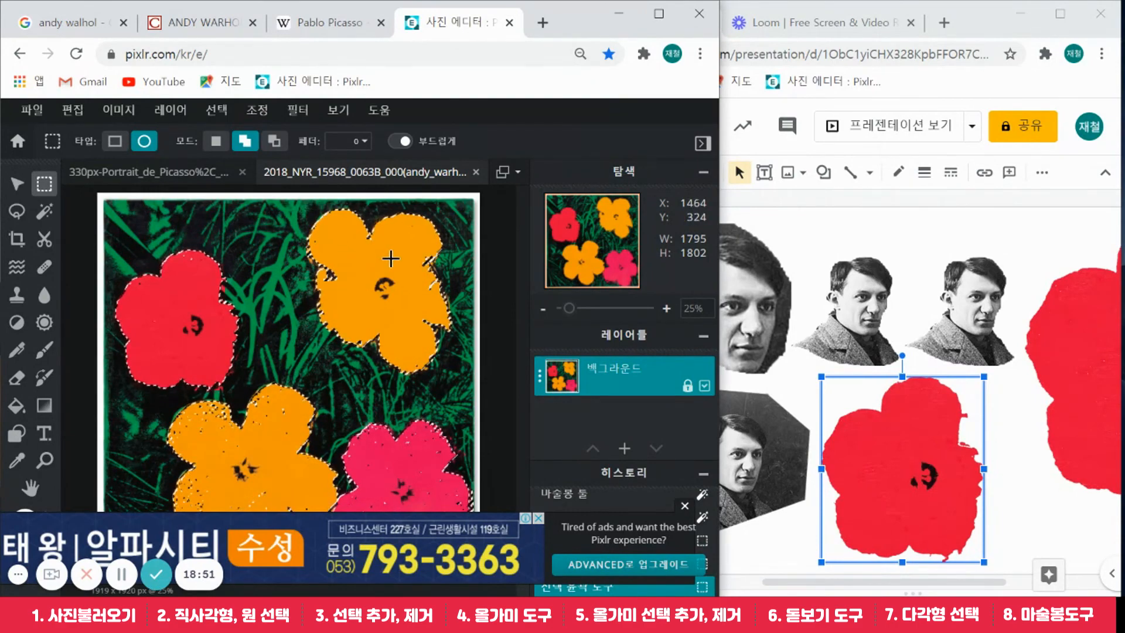
key(ctrl+c)
click(832, 220)
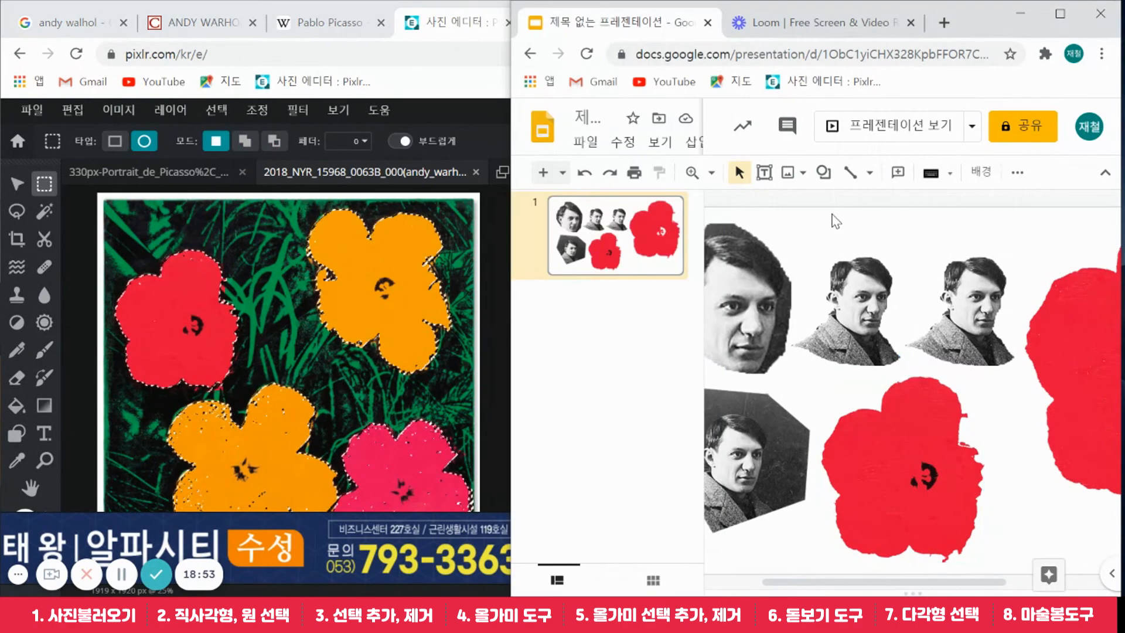
Insert a new slide 2 after slide 1 and paste the four-flower cutout onto it
click(590, 326)
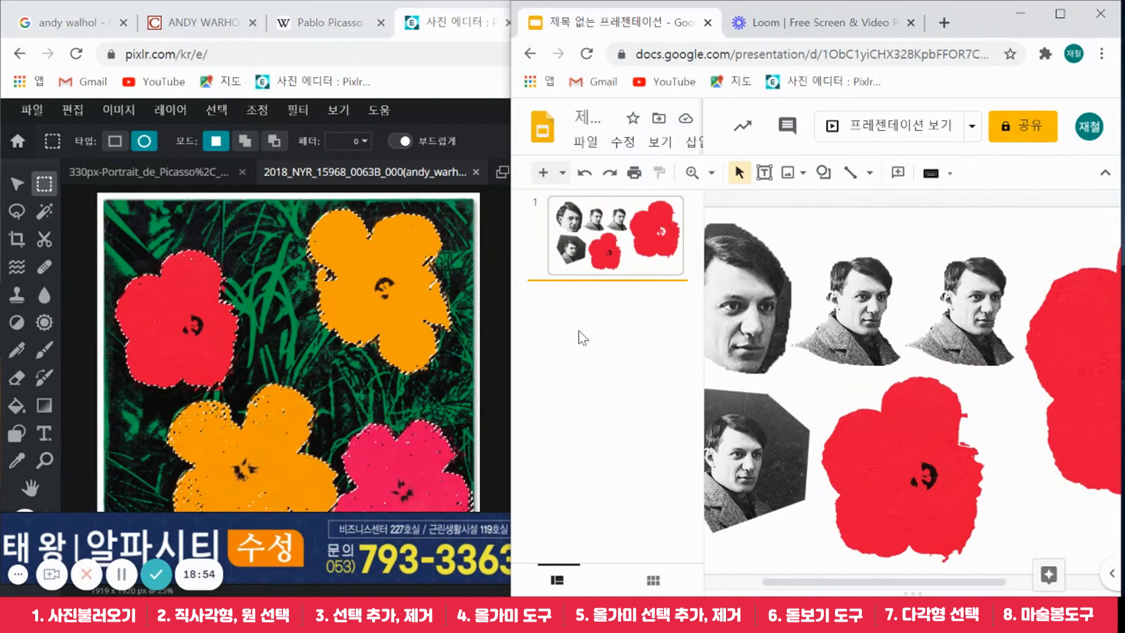
click(544, 172)
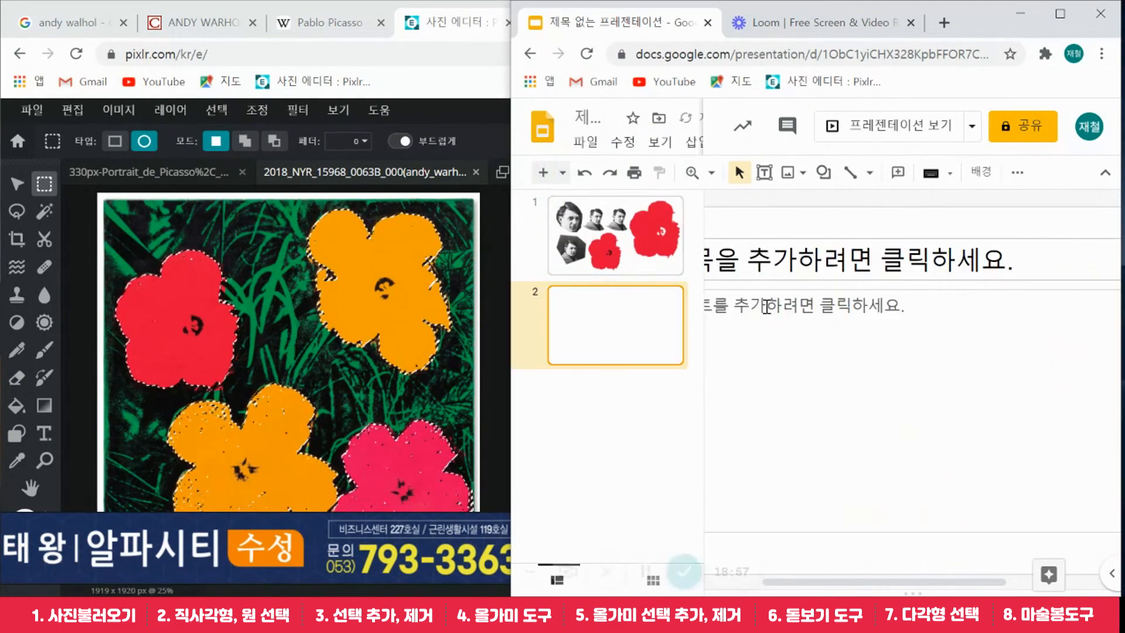
key(ctrl+v)
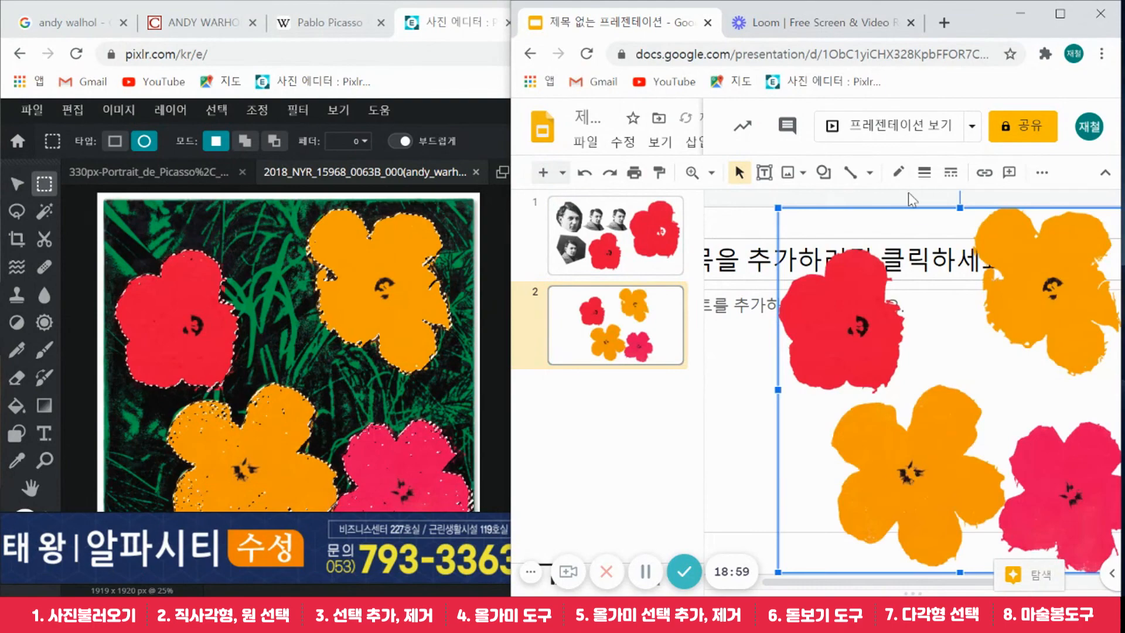
Move and resize the four-flower image to fit slide 2
drag(1048, 312, 986, 315)
drag(1035, 483, 1032, 457)
drag(1079, 546, 1020, 488)
drag(968, 403, 991, 436)
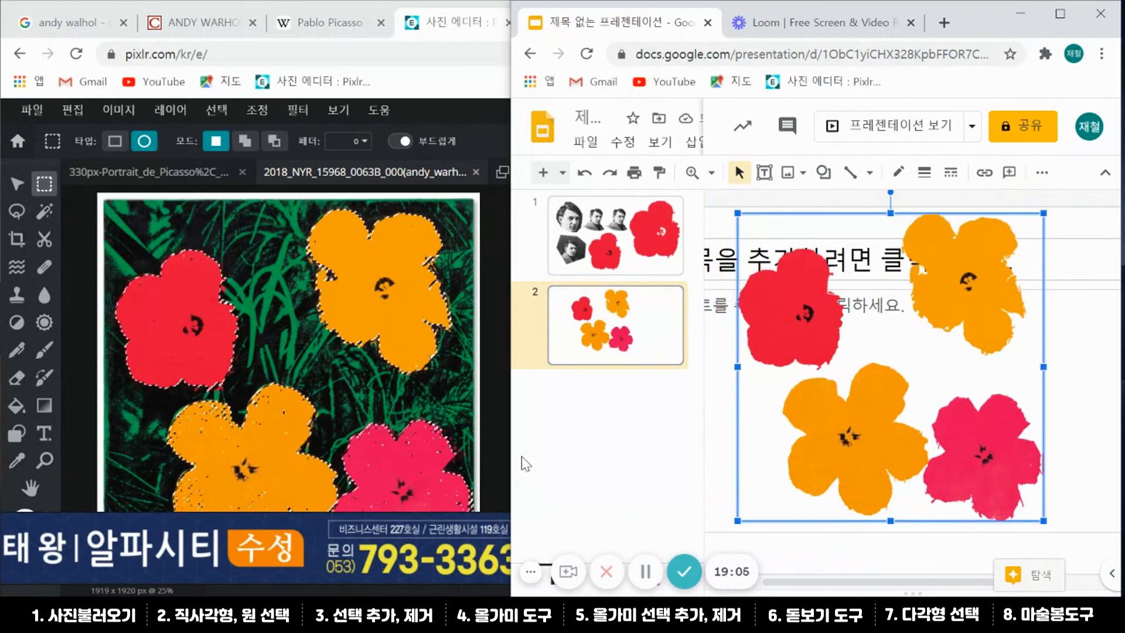
click(82, 209)
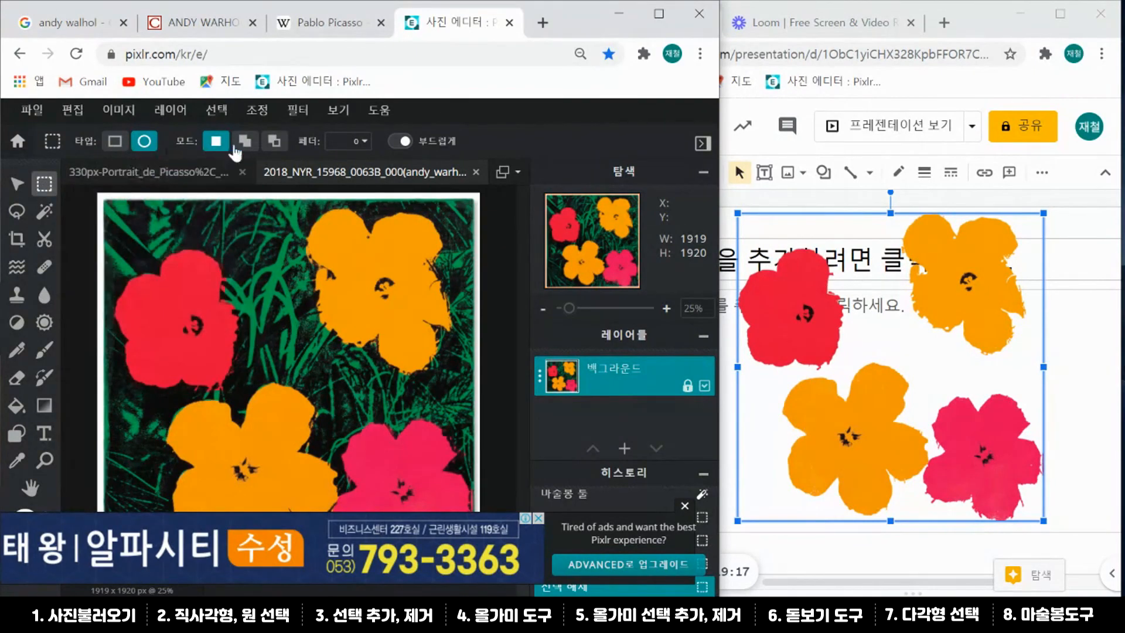
Shift the four-flower image on slide 2 slightly right and lower
click(17, 211)
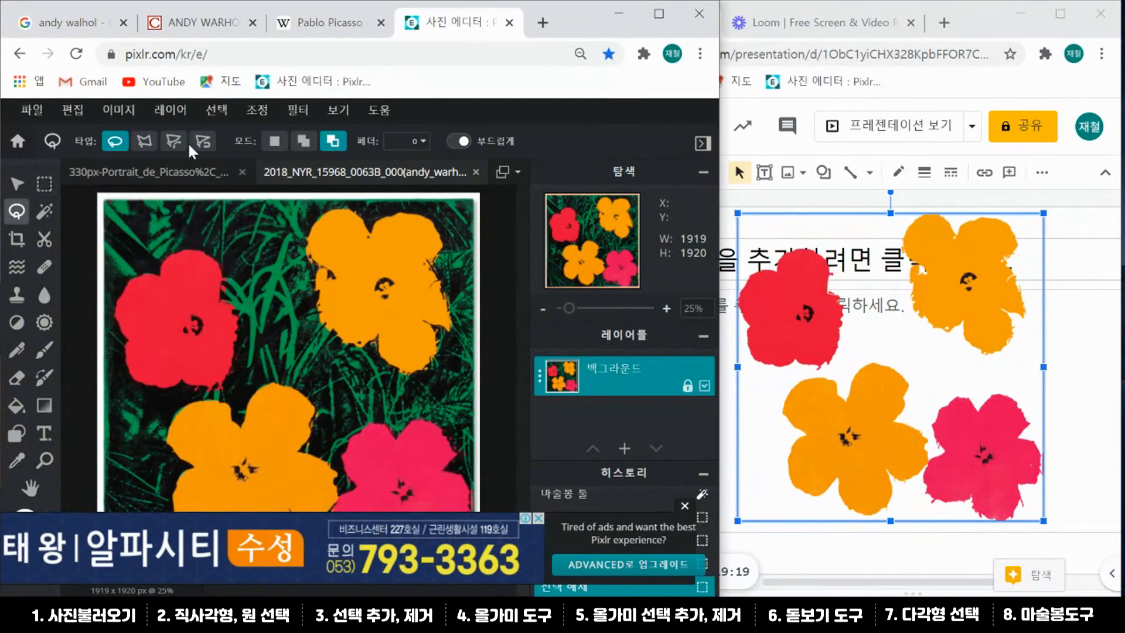
click(44, 211)
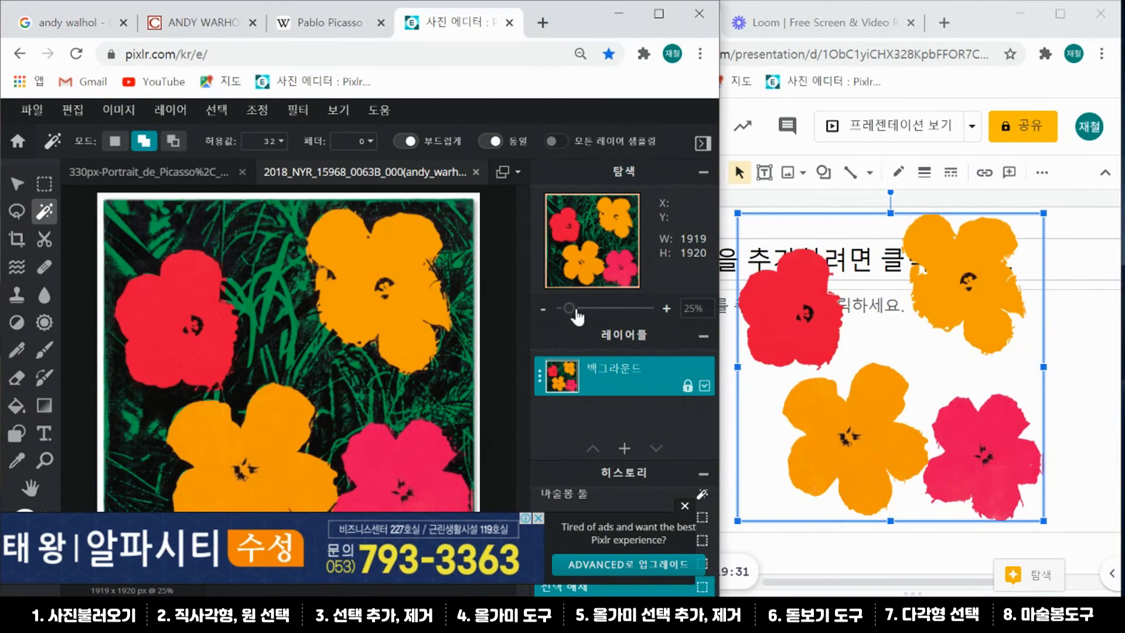
click(1064, 233)
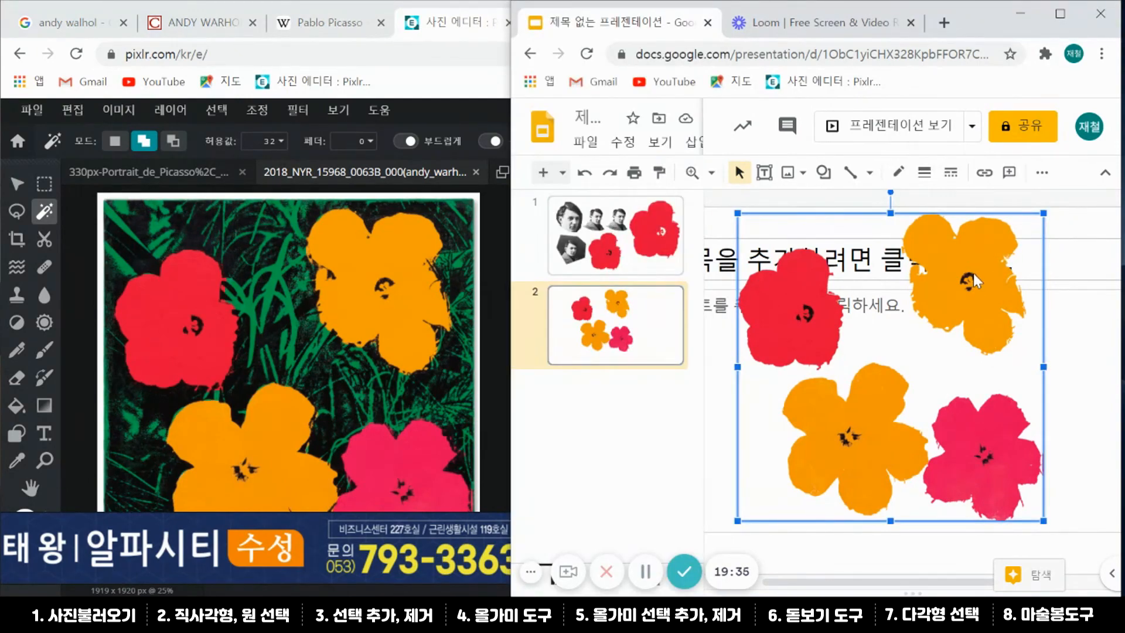
drag(975, 273, 989, 284)
mouse_move(901, 389)
mouse_down()
mouse_move(920, 371)
mouse_move(913, 387)
mouse_up()
drag(974, 271, 959, 271)
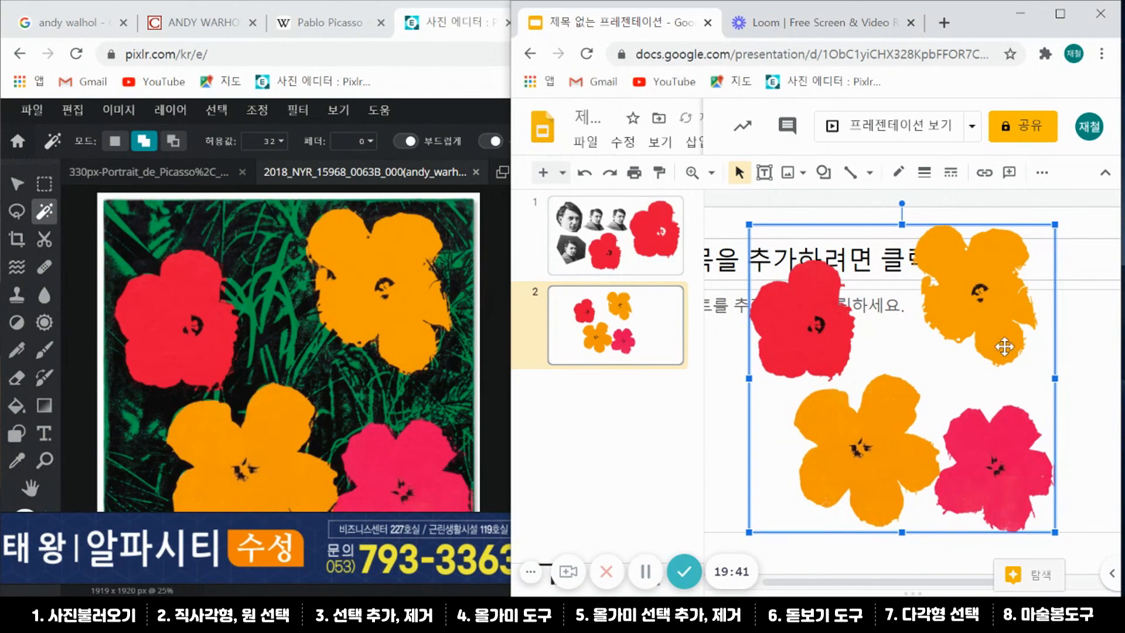
drag(1007, 331, 1006, 333)
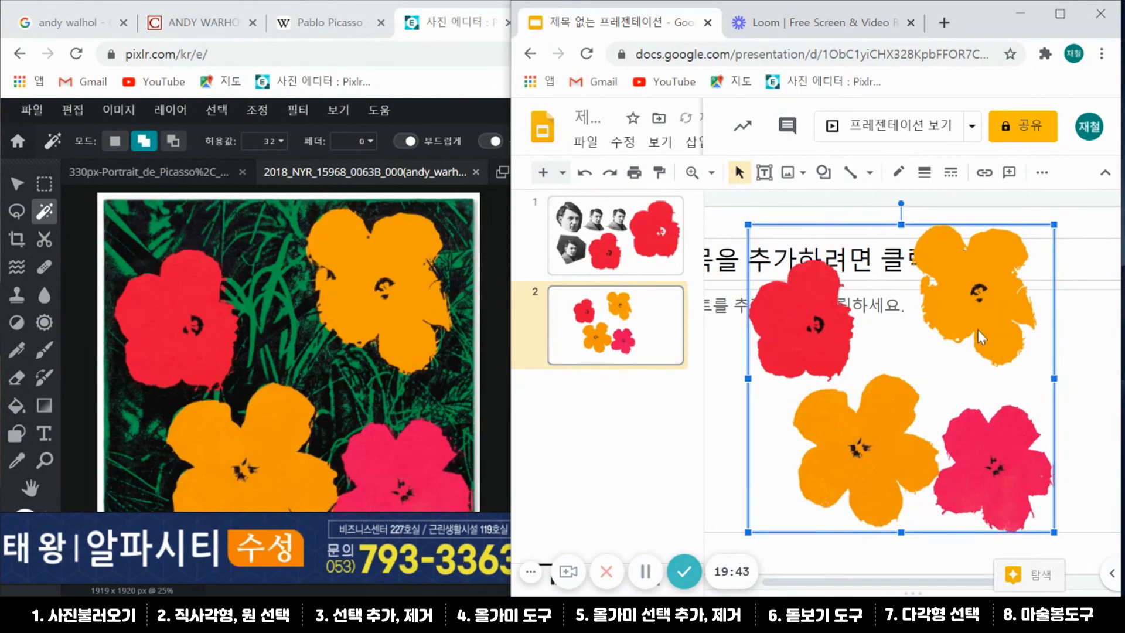